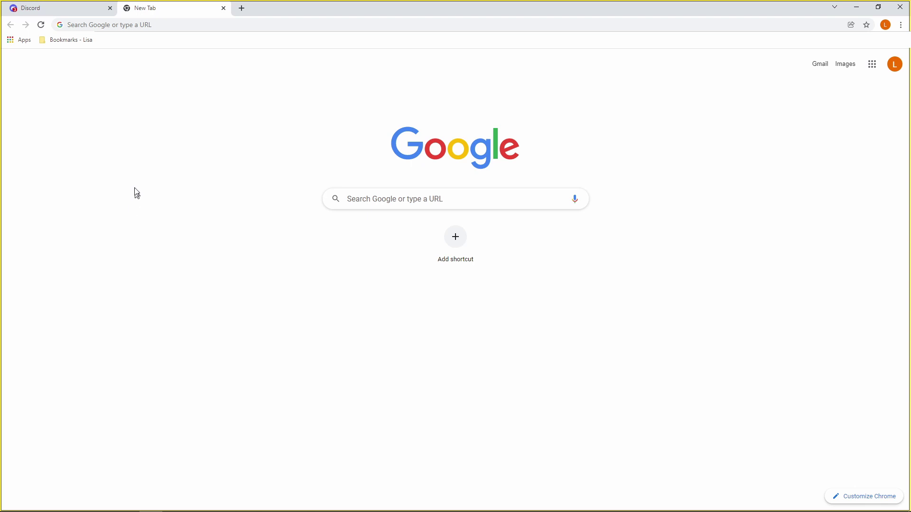
Open photopea.com in the browser.
left_click(183, 23)
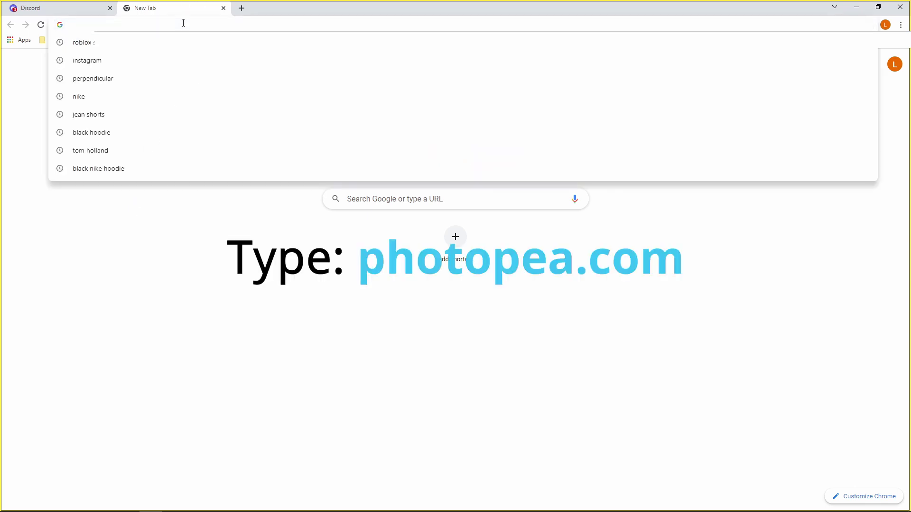
type("photopea.com")
key("Return")
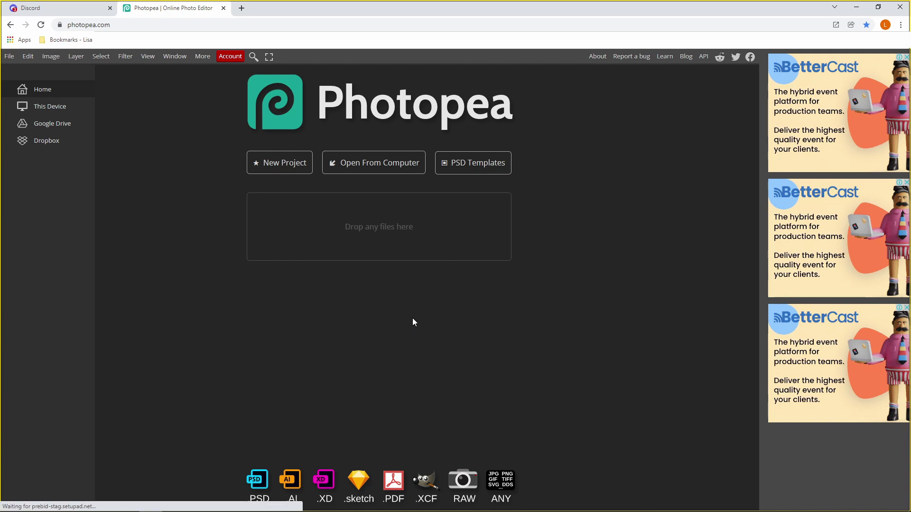
Start a new project and set its width to 585 pixels and its height to 559 pixels.
left_click(278, 163)
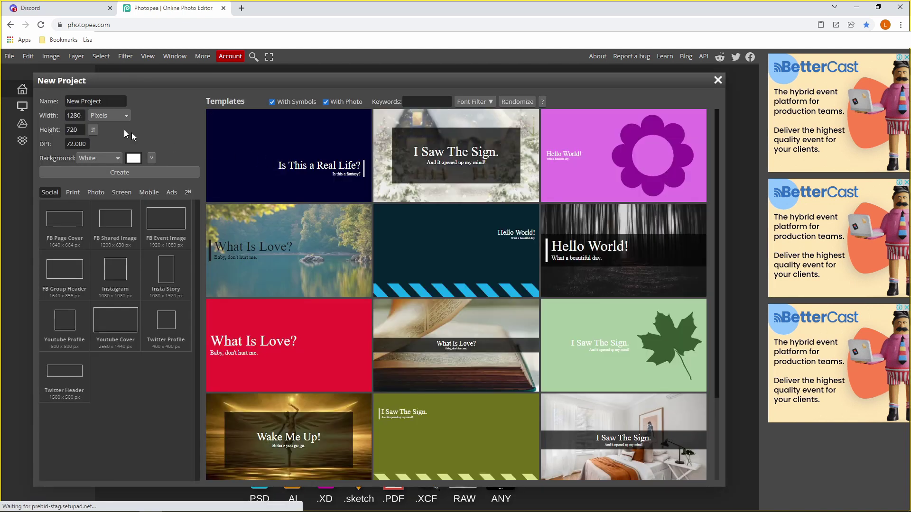
left_click(76, 116)
type("585")
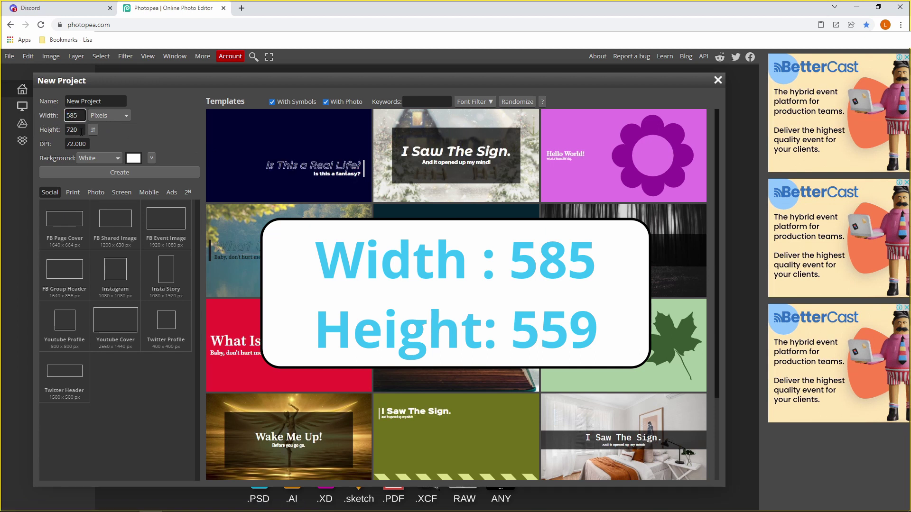
left_click(78, 130)
type("55")
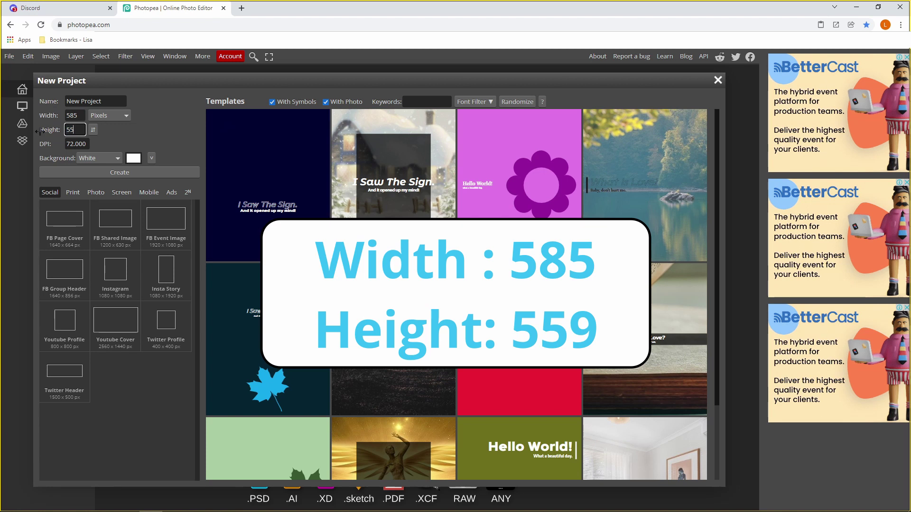
type("9")
key("Tab")
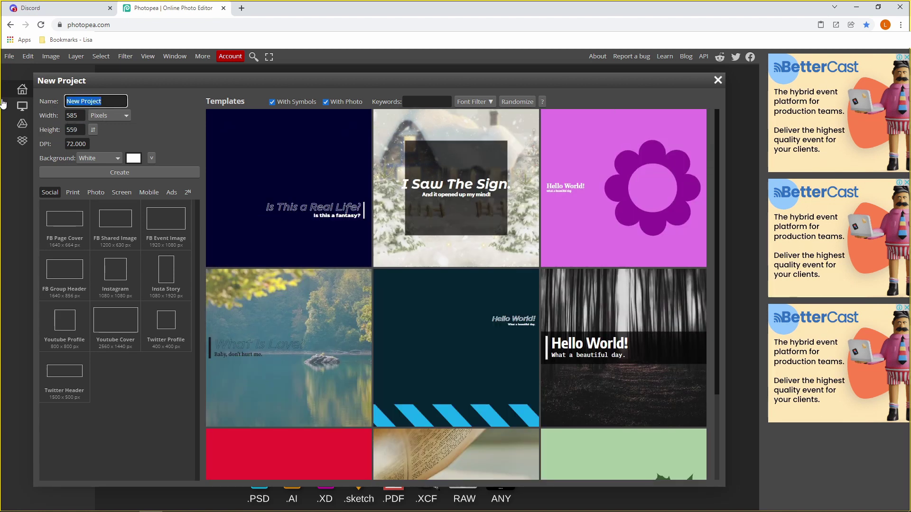
Name the project "Blue plaid design" and create it with a white background.
type("P")
key("BackSpace")
type("Blue plaid design")
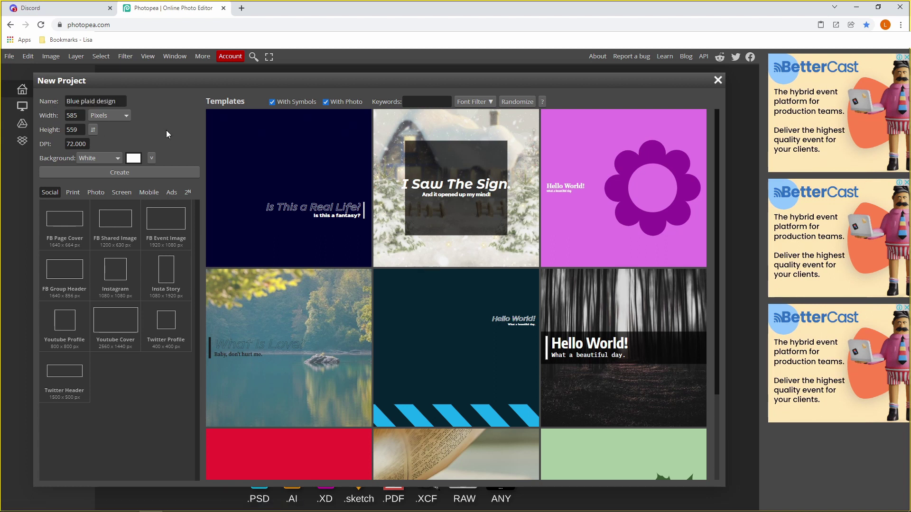
left_click_drag(152, 85, 181, 103)
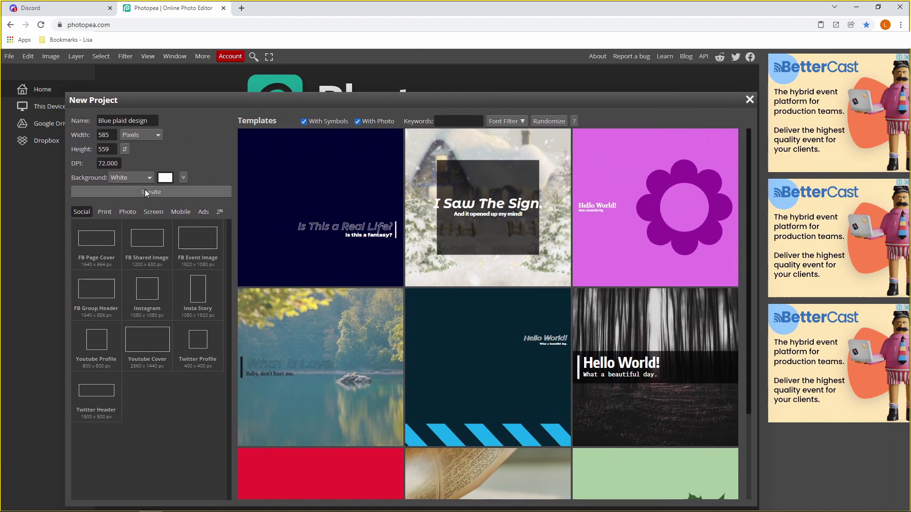
left_click(143, 192)
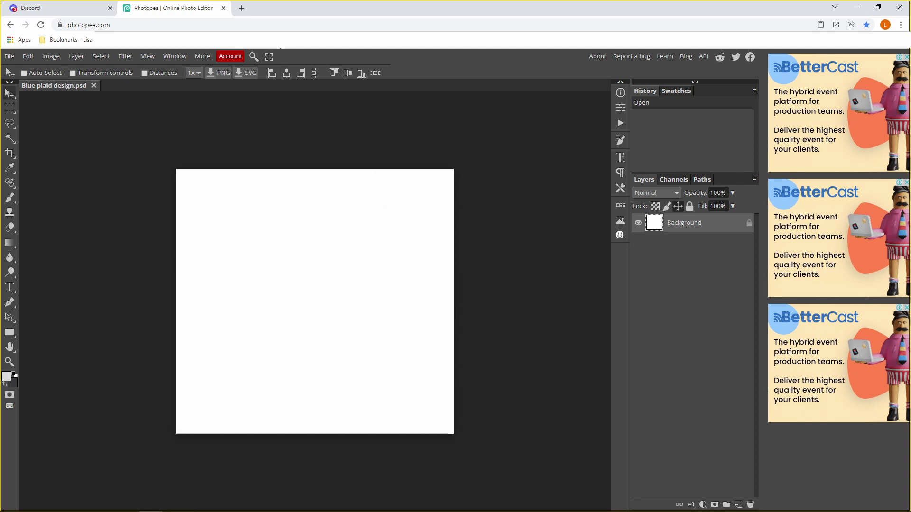
Search Google Images for "roblox shirt template" in a new browser tab.
left_click(242, 7)
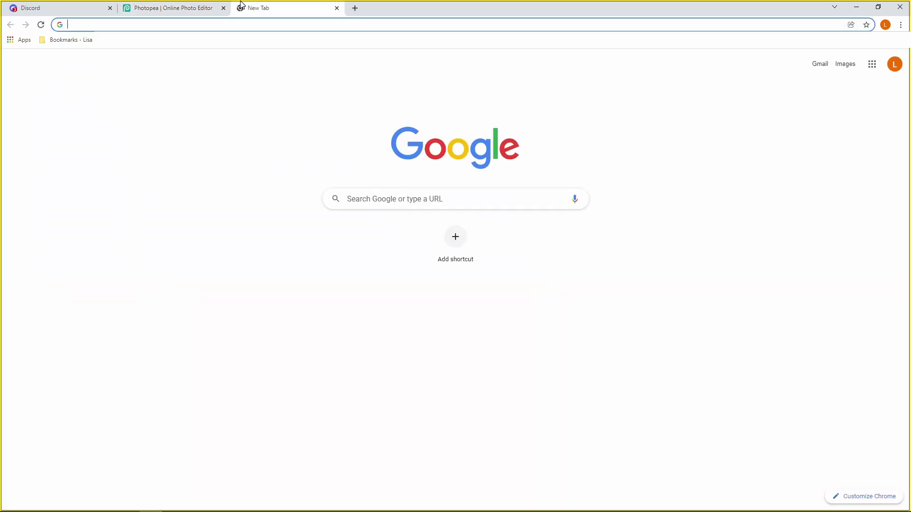
type("robl")
left_click(158, 58)
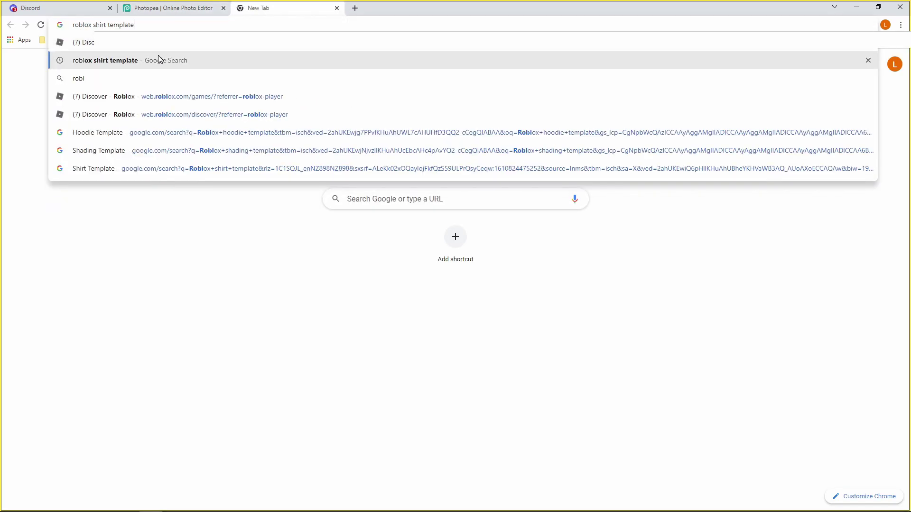
left_click(127, 101)
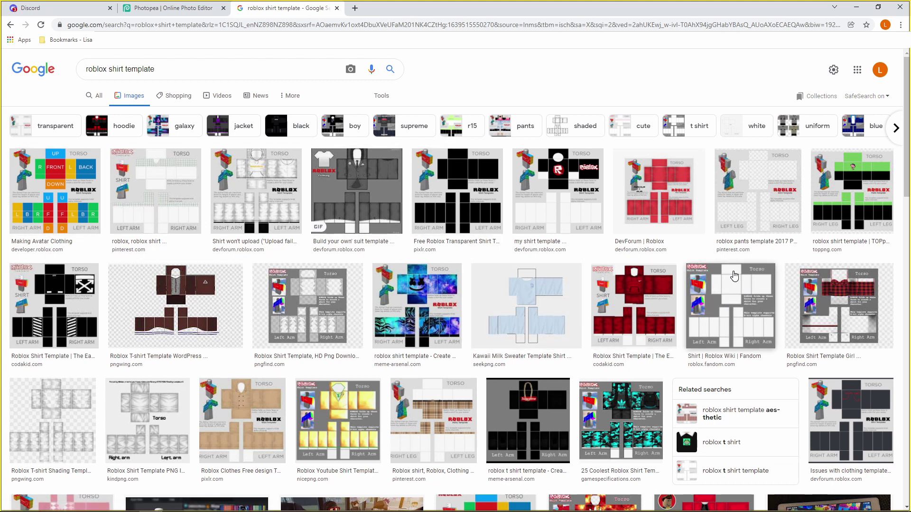
Copy the 585 × 559 Roblox shirt template image from Pinterest and paste it into the Blue plaid design project in Photopea.
left_click(724, 298)
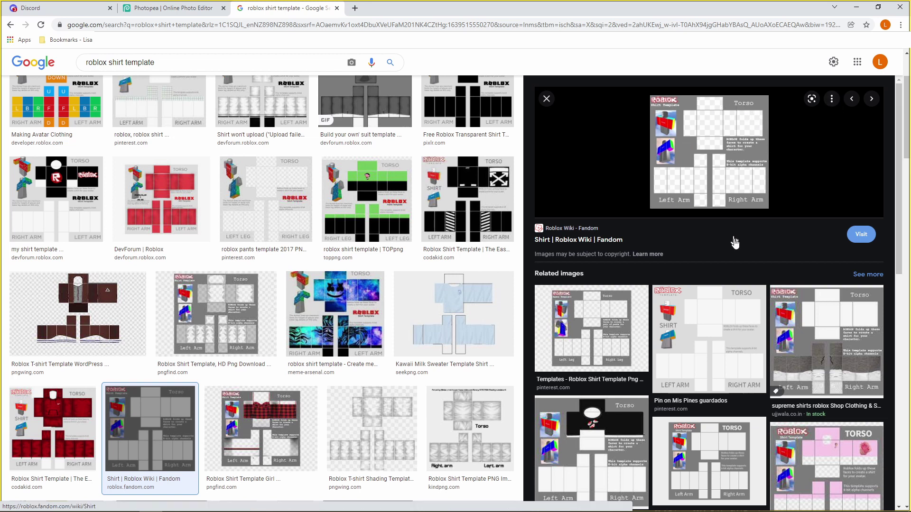
left_click(702, 323)
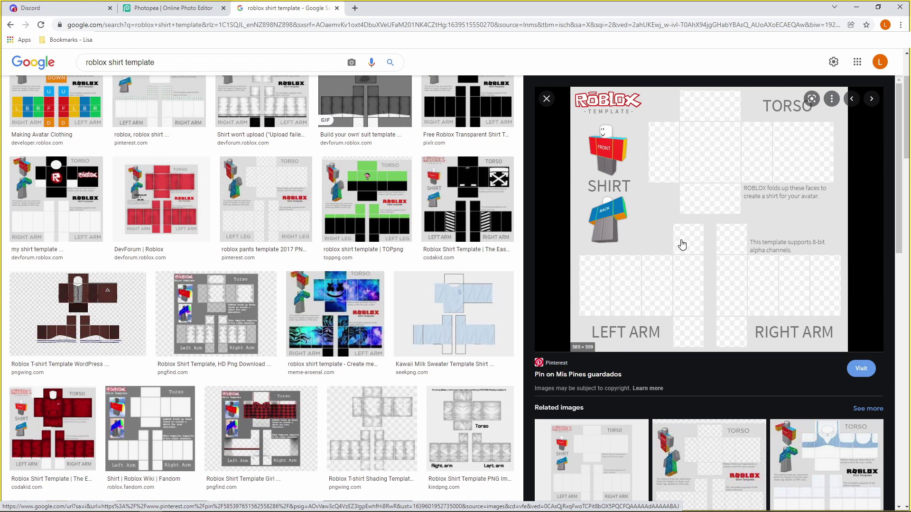
right_click(678, 200)
right_click(688, 174)
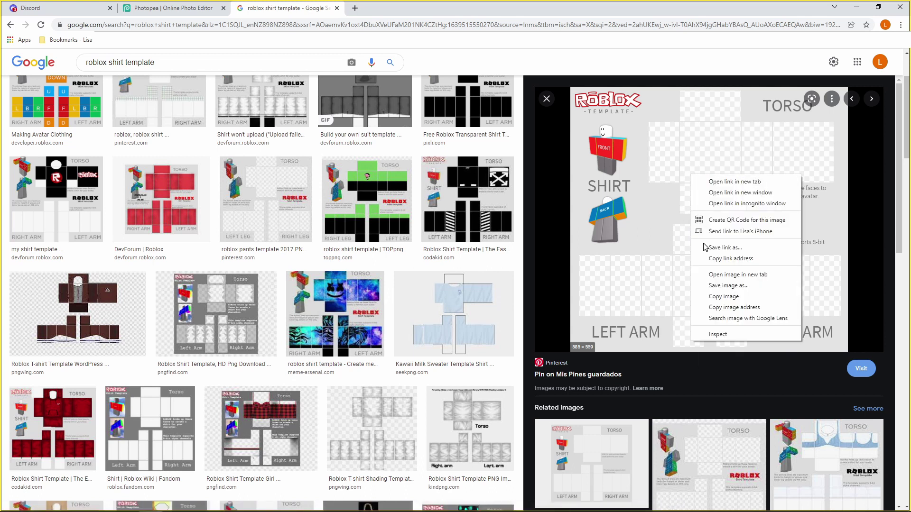
left_click(713, 298)
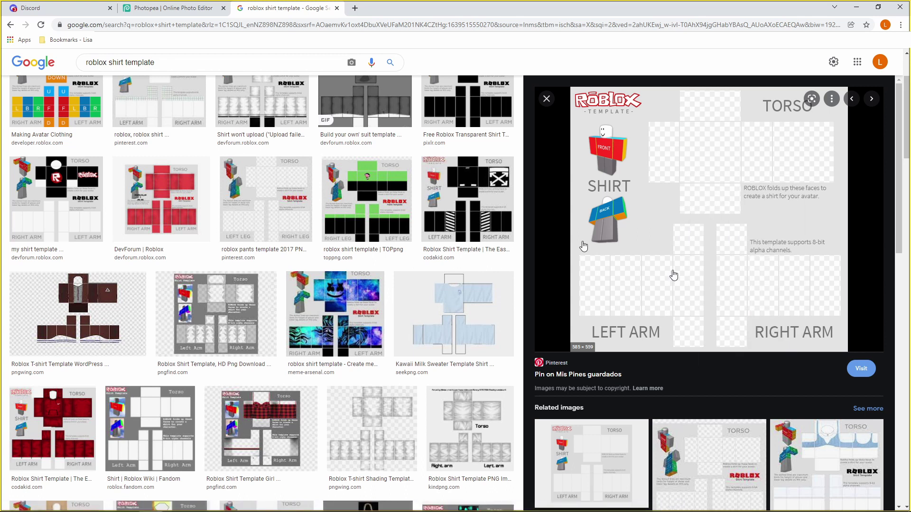
left_click(155, 5)
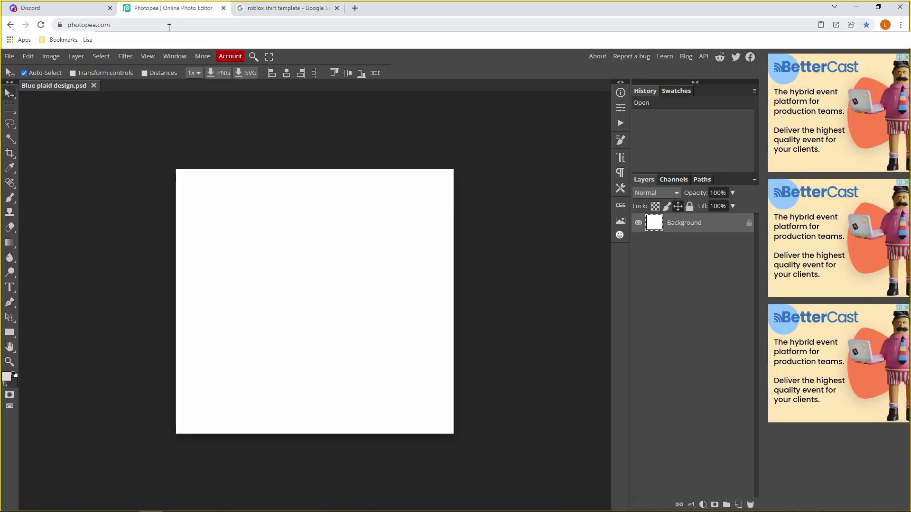
key("ctrl+v")
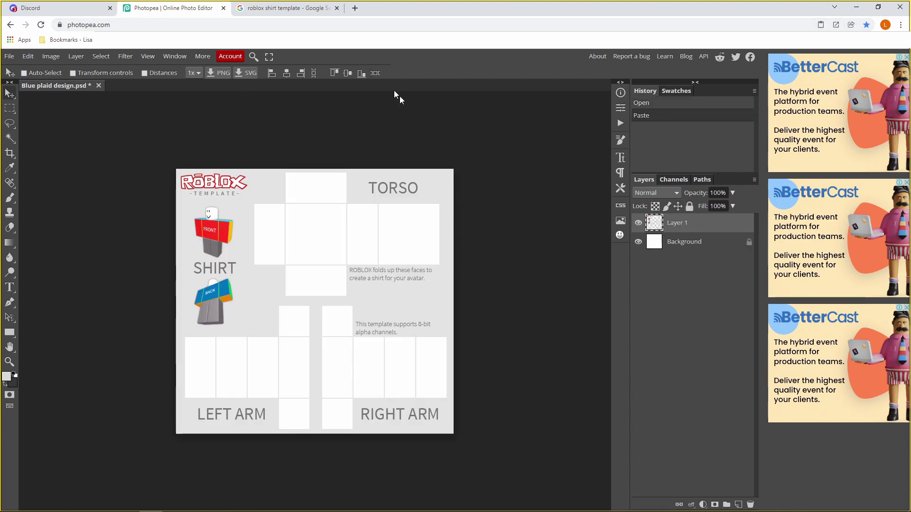
Rename the pasted template layer as "Shirt Template".
double_click(684, 228)
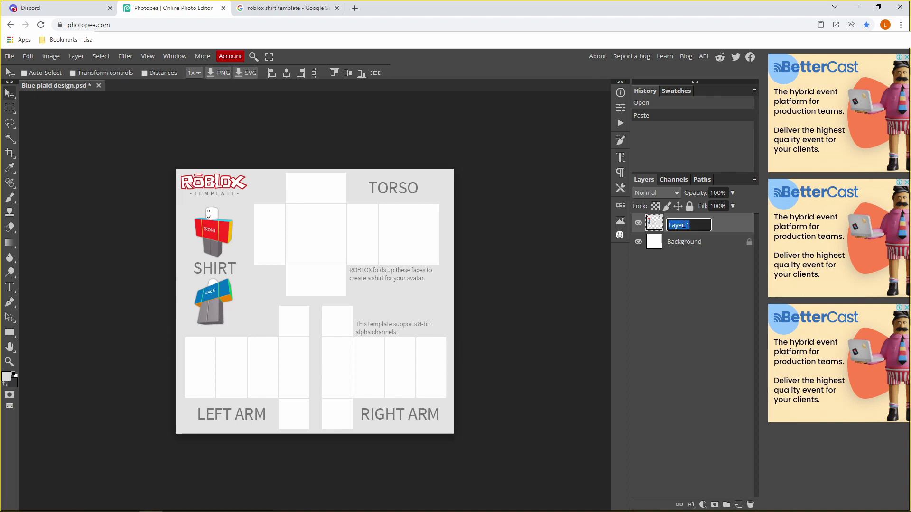
type("Shirt Temaple")
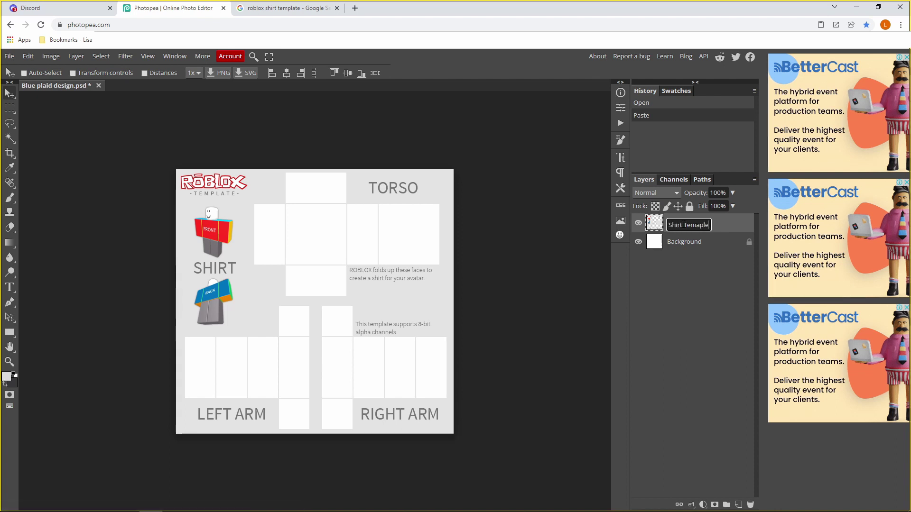
key("Return")
double_click(693, 223)
right_click(699, 229)
key("Escape")
left_click_drag(708, 224, 668, 225)
type("Shirt")
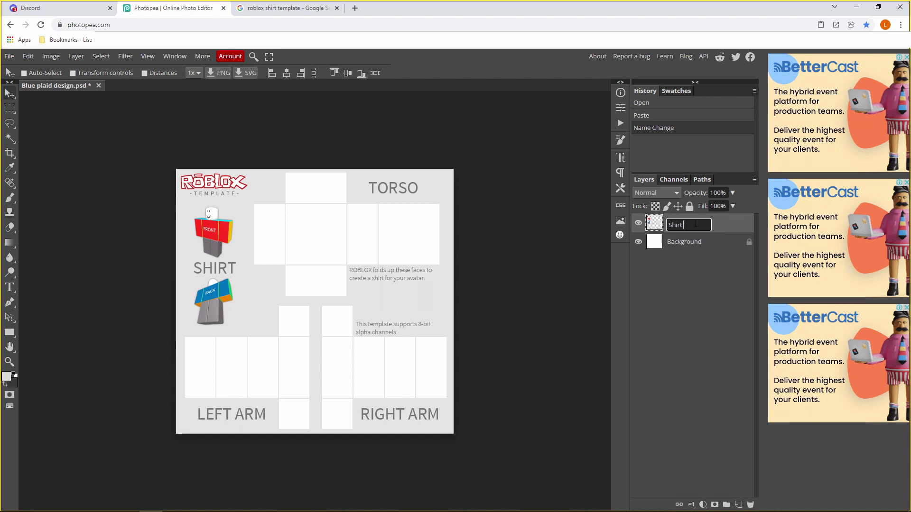
type(" Template")
key("Return")
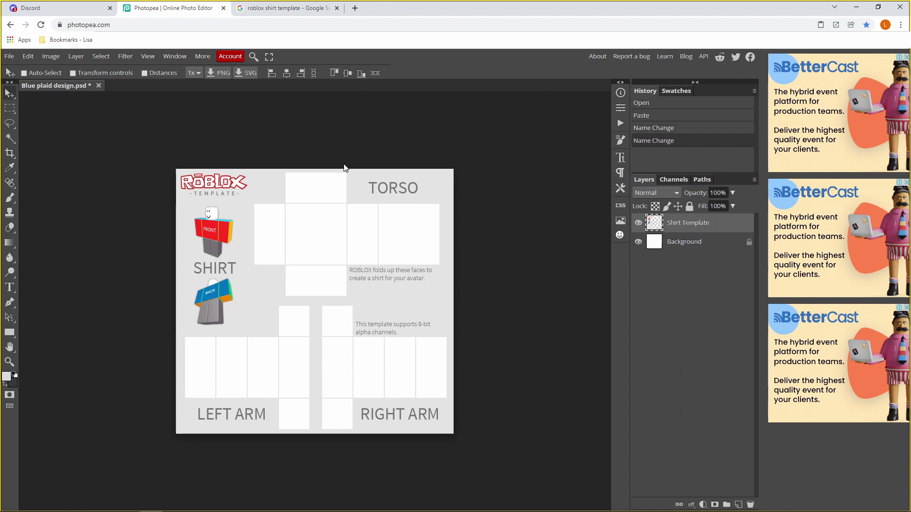
Return to the Google tab and search for images of "blue plaid design".
left_click(313, 7)
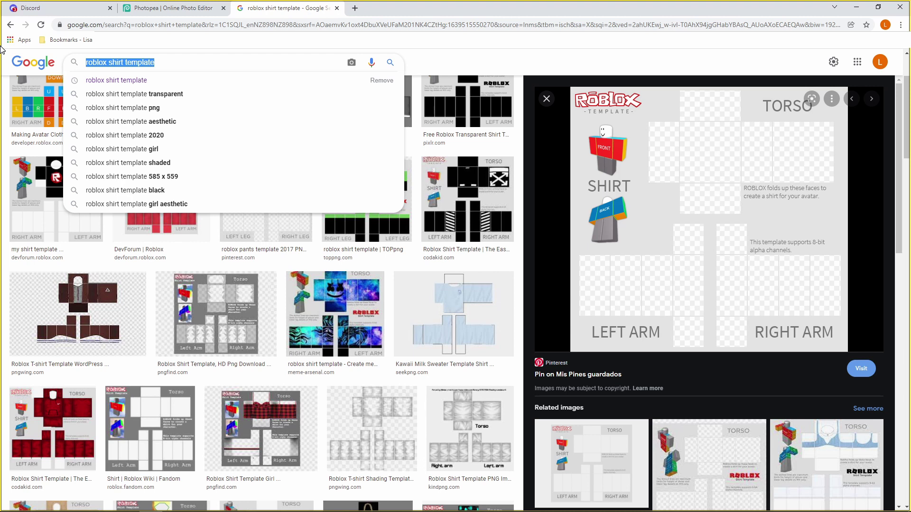
type("blu")
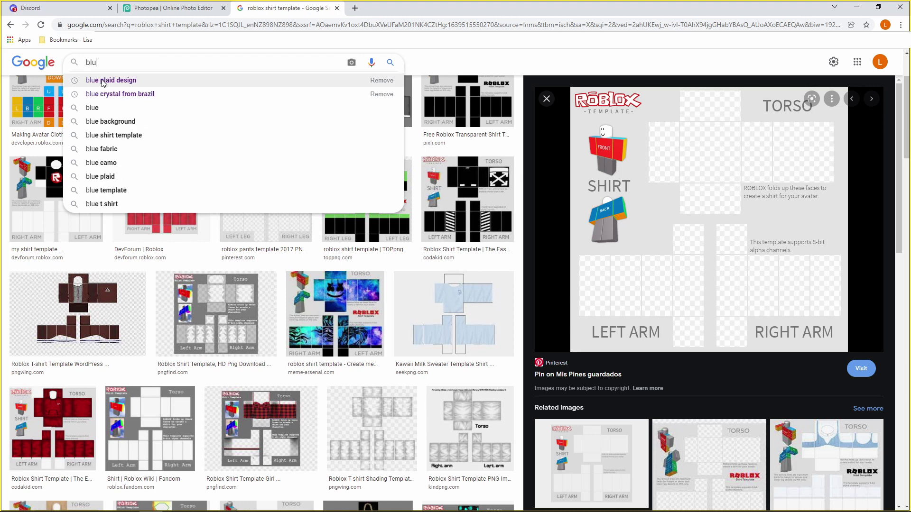
left_click(103, 82)
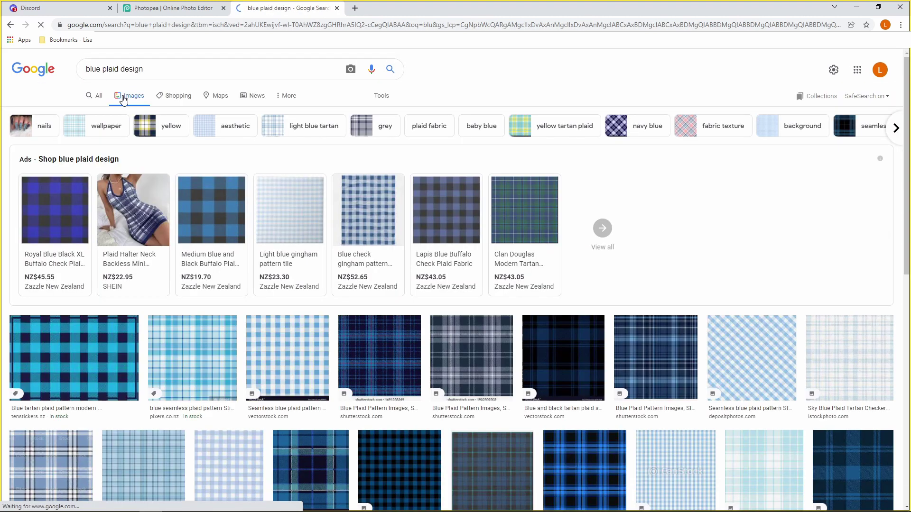
scroll(208, 180, "down", 4)
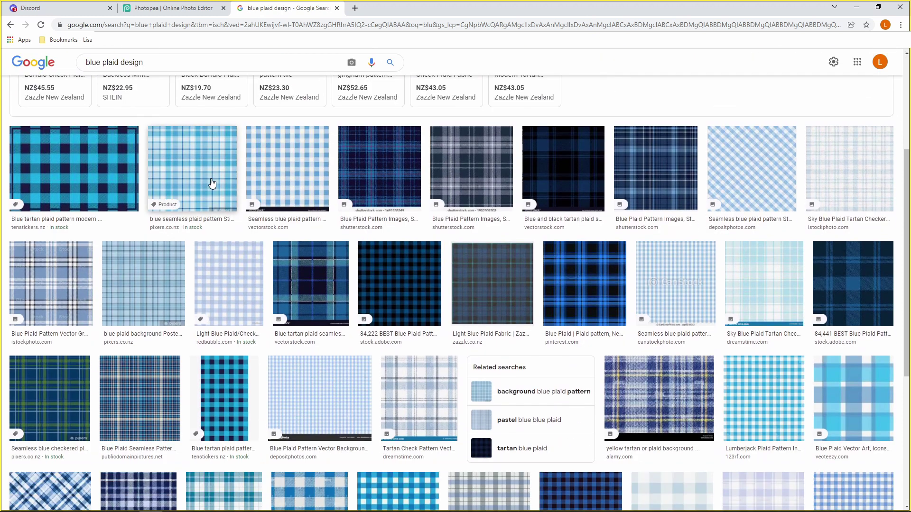
Copy the dark blue and lilac-grey Shutterstock plaid image and paste it into the Photopea project as a new layer.
left_click(269, 146)
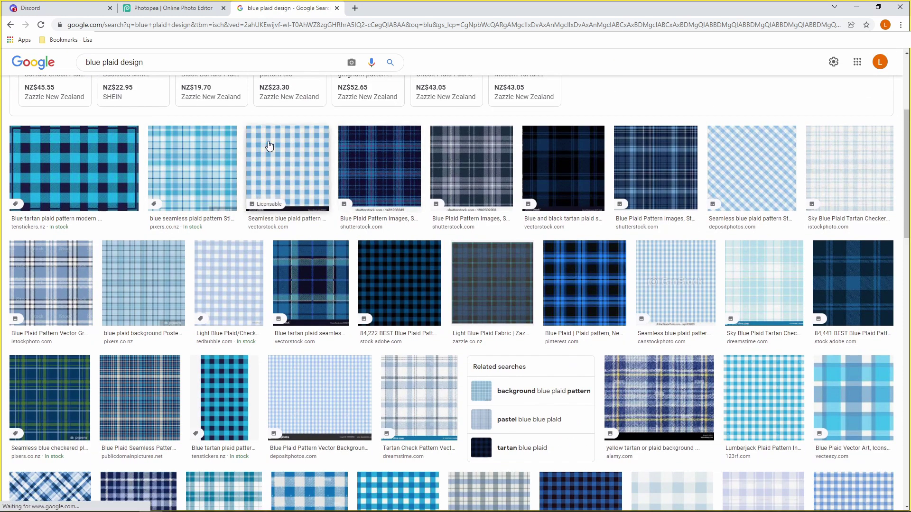
left_click(458, 163)
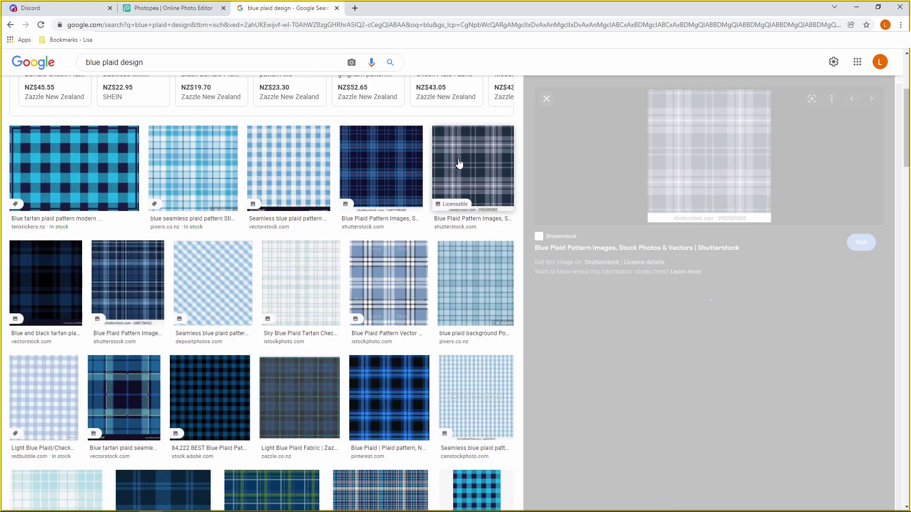
right_click(722, 124)
left_click(749, 245)
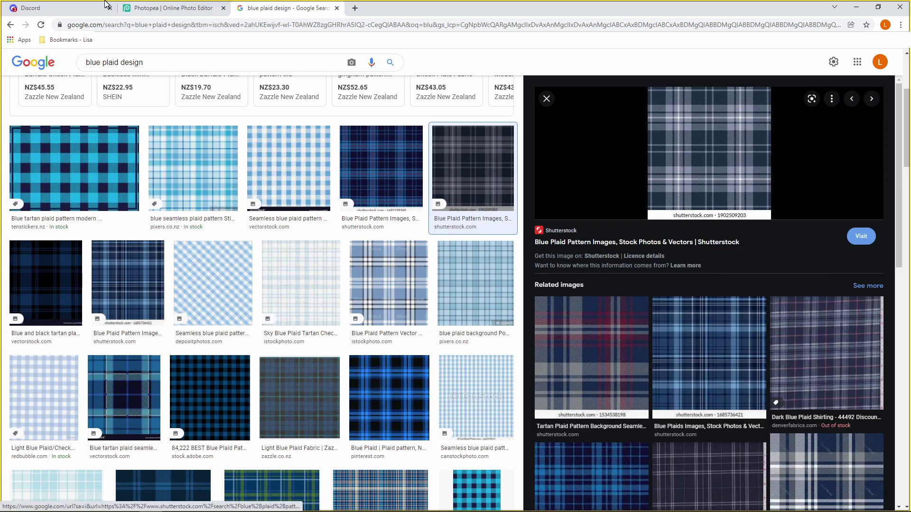
left_click(152, 9)
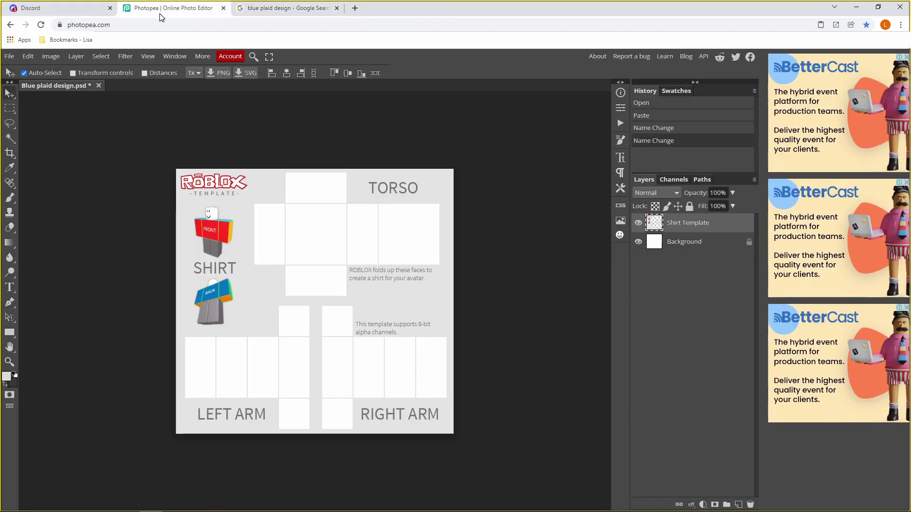
key("ctrl+v")
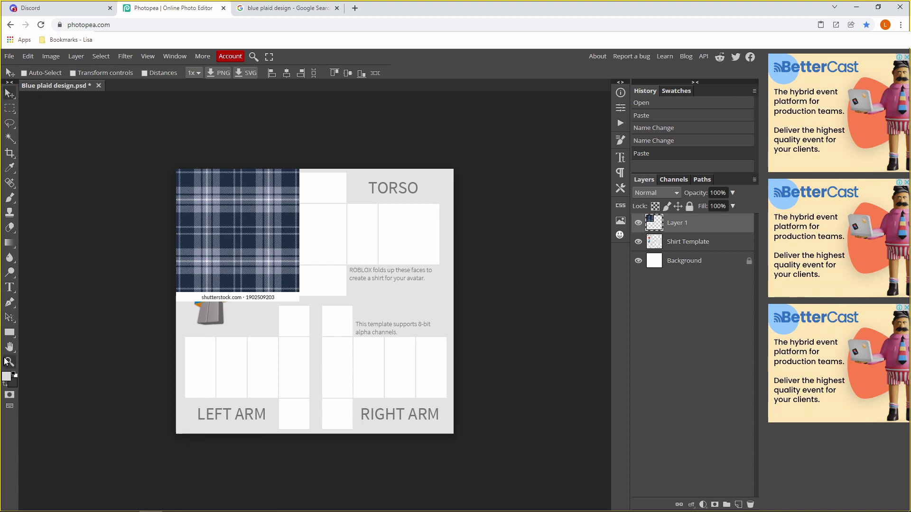
Rename the pasted pattern layer as "Plaid" and move the pattern over the template's torso front.
double_click(674, 224)
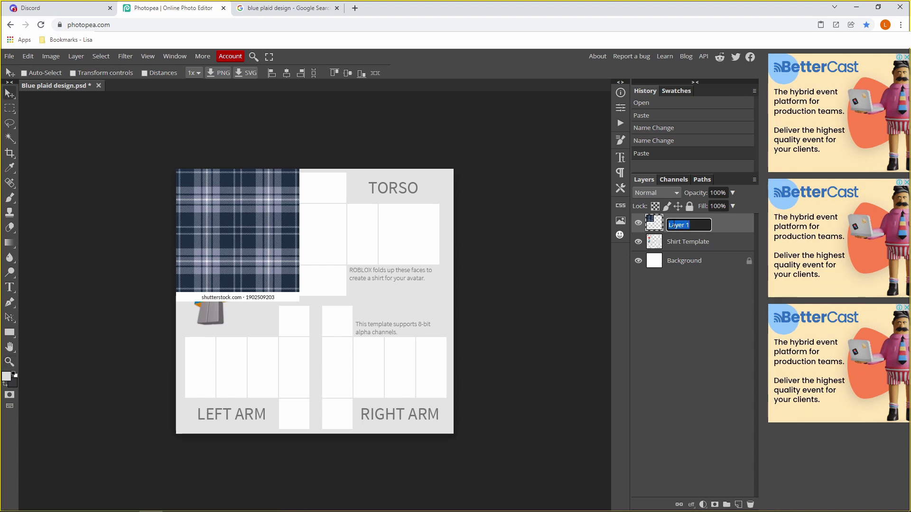
type("Flai")
key("Return")
left_click_drag(243, 232, 294, 260)
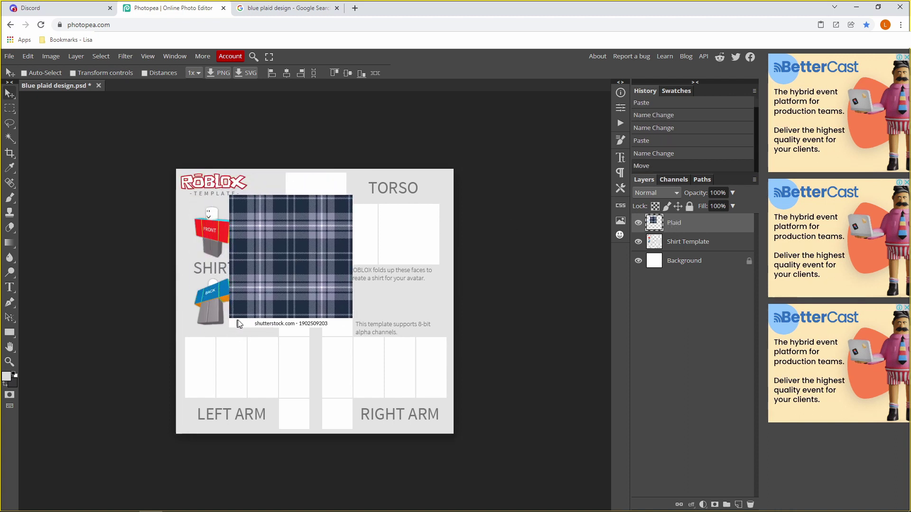
left_click_drag(260, 331, 290, 313)
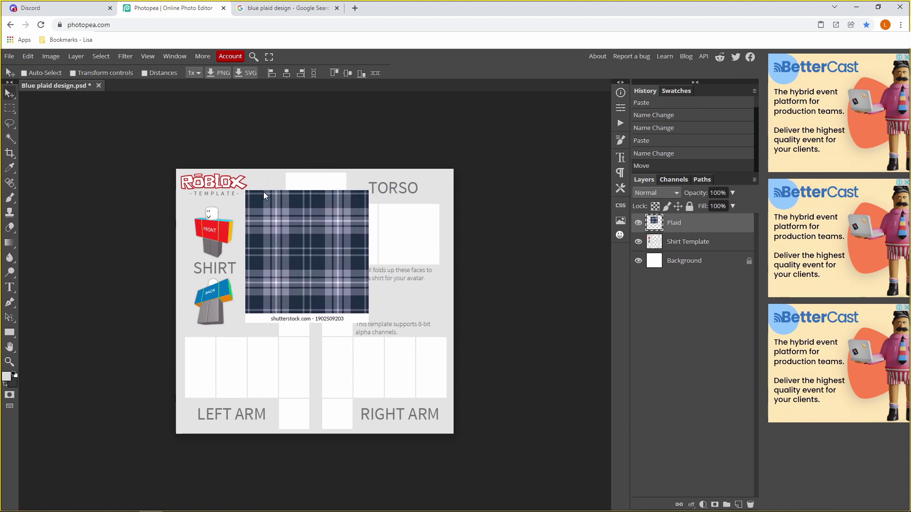
Erase the white Shutterstock caption strip below the plaid with a rectangular selection and clear the selection.
left_click(9, 110)
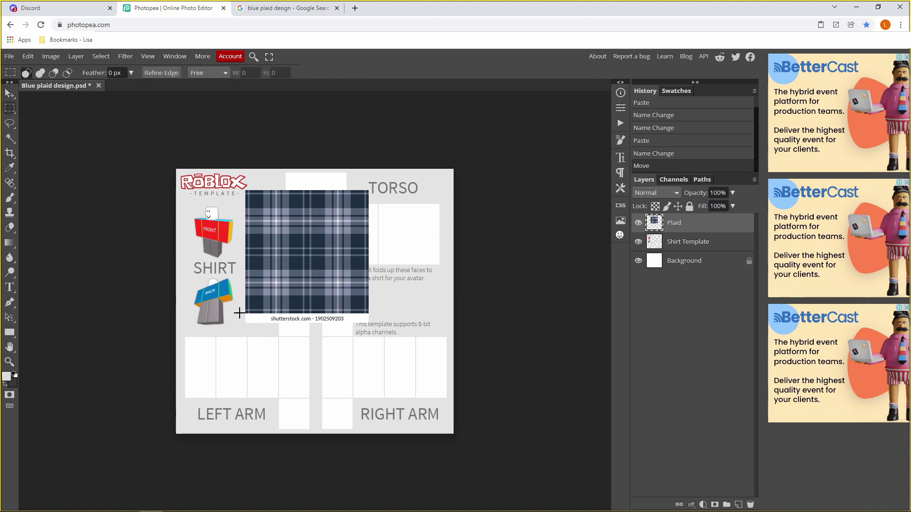
left_click_drag(243, 313, 383, 366)
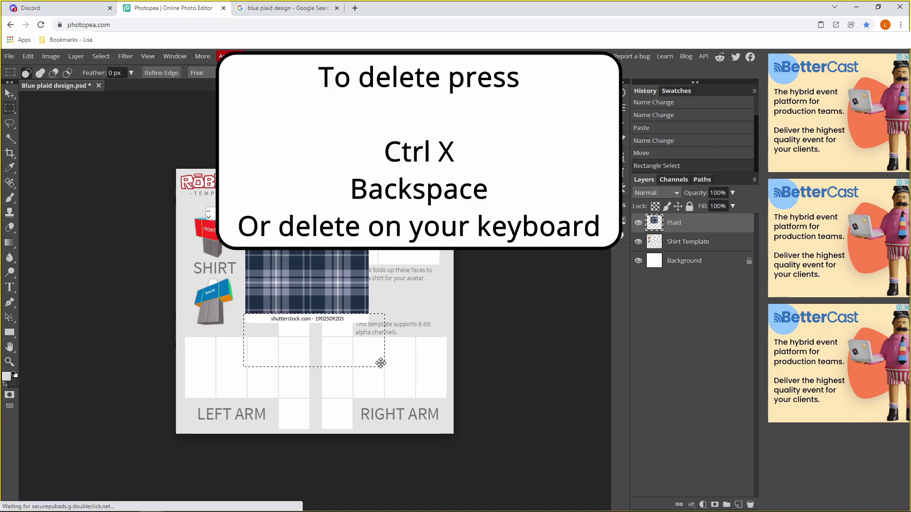
key("Delete")
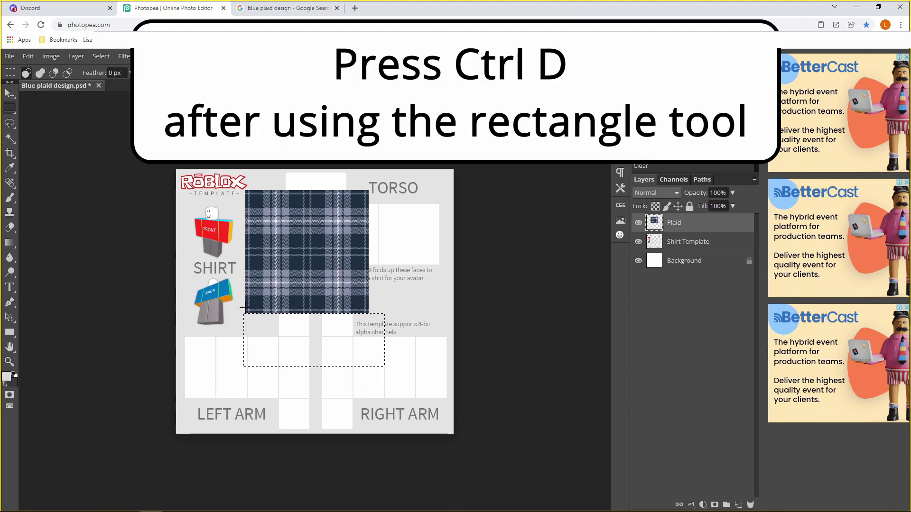
key("ctrl+d")
Move the Plaid layer so its top-left corner lines up with the top-left corner of the torso's outer side panel.
key("v")
left_click_drag(323, 276, 334, 293)
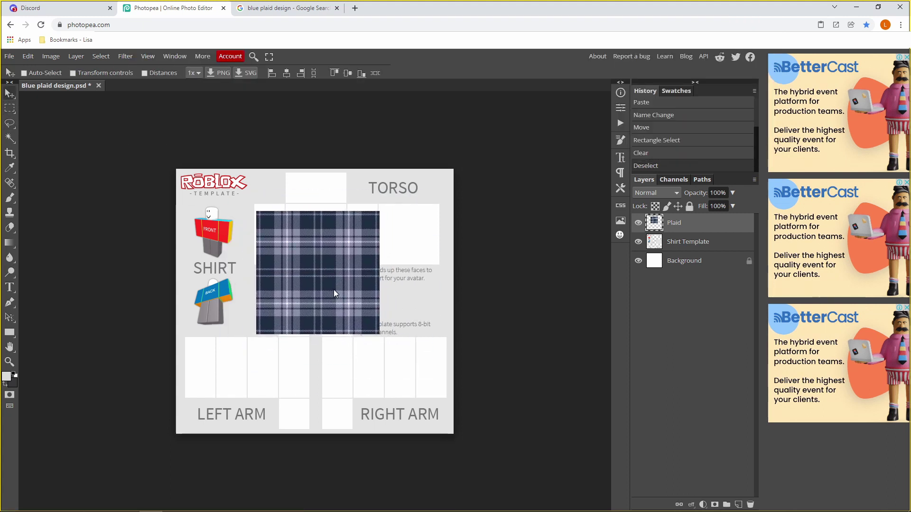
left_click(8, 368)
left_click(291, 363)
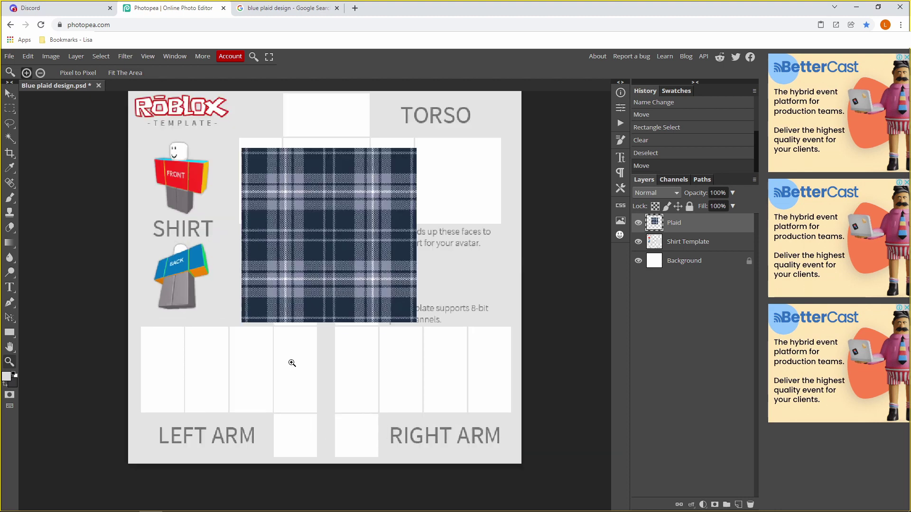
left_click(260, 362, "alt")
left_click(285, 385)
left_click(342, 308, "alt")
left_click(409, 231)
left_click(418, 236)
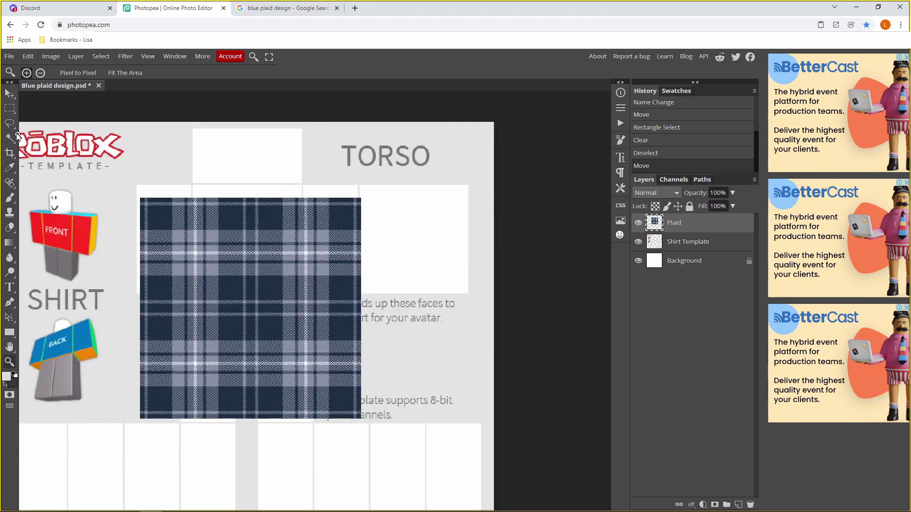
left_click(10, 94)
left_click_drag(271, 346, 228, 327)
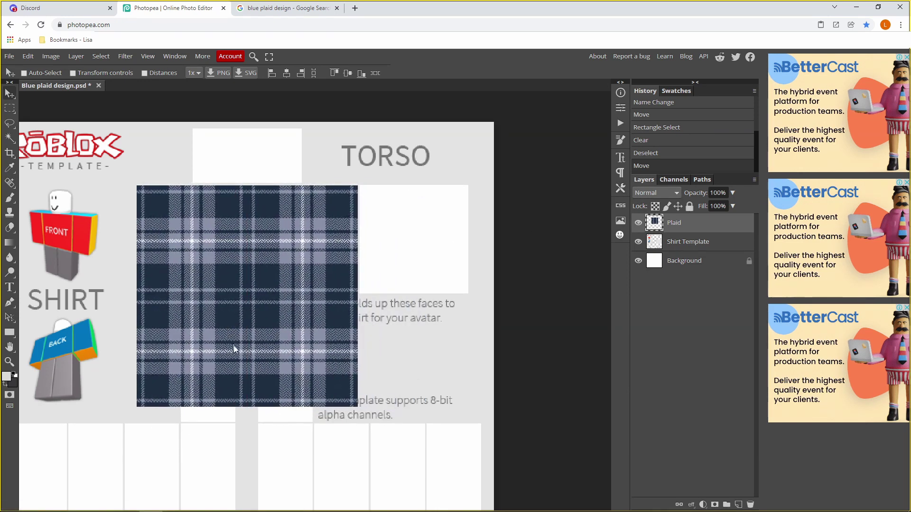
mouse_move(352, 298)
left_mouse_down()
mouse_move(401, 293)
mouse_move(353, 302)
left_mouse_up()
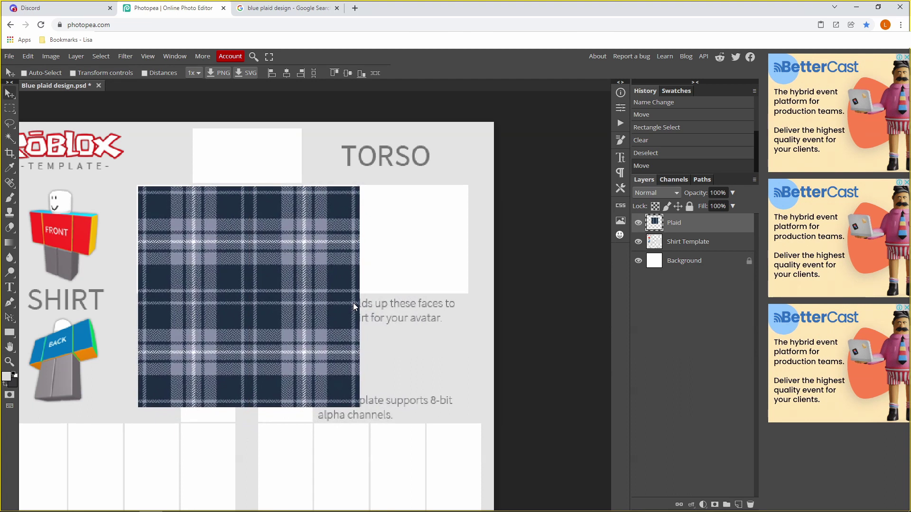
Scale the Plaid layer to 73.85% with Free Transform and position it over the torso's side and front panels.
left_click(28, 56)
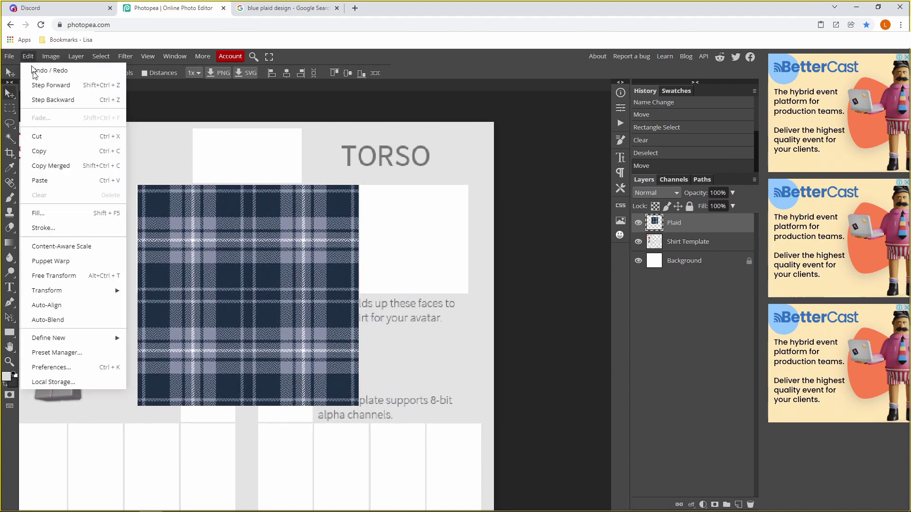
left_click(63, 274)
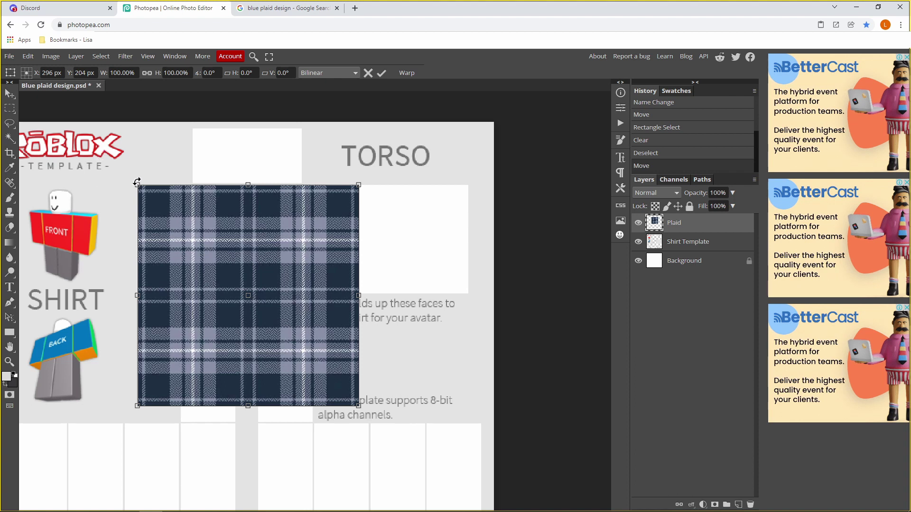
left_click_drag(136, 183, 195, 264)
left_click_drag(217, 308, 158, 252)
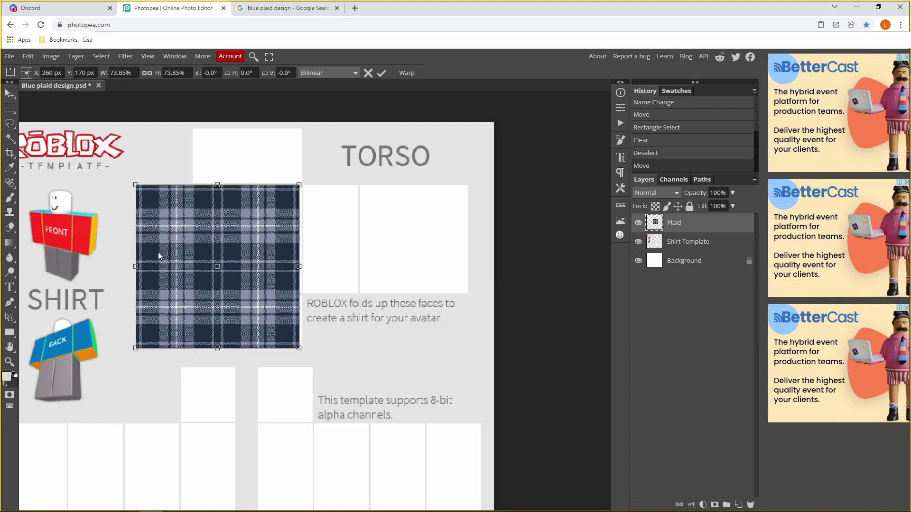
left_click(381, 73)
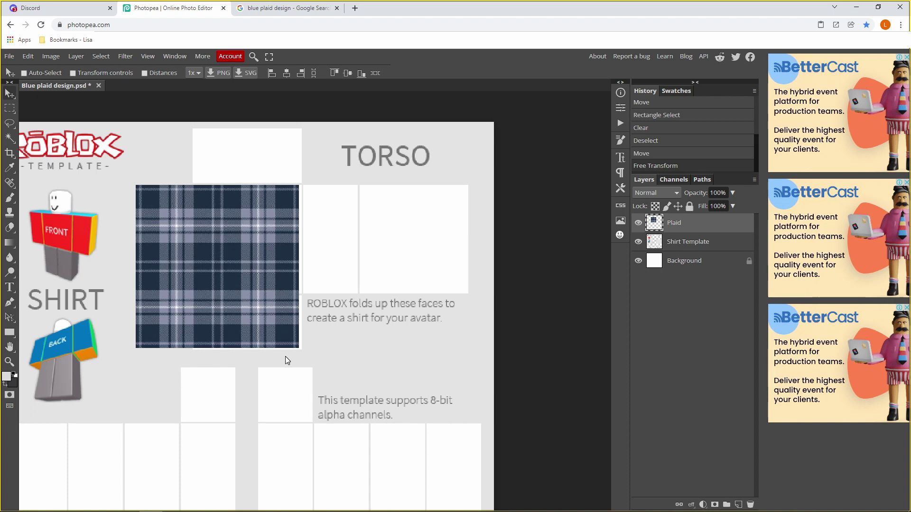
Enlarge the Plaid layer slightly with Free Transform so it spans the full width of the torso's side and front panels.
left_click(28, 56)
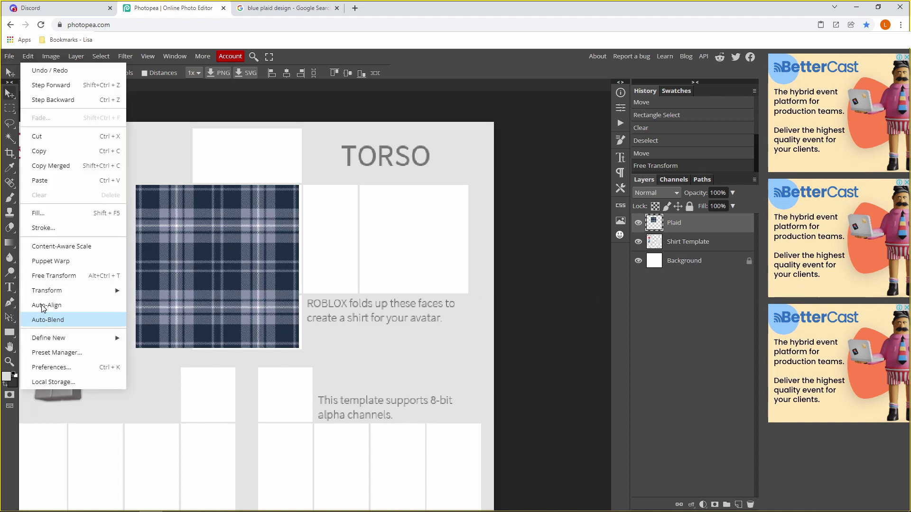
left_click(68, 279)
left_click_drag(299, 349, 301, 350)
left_click(381, 73)
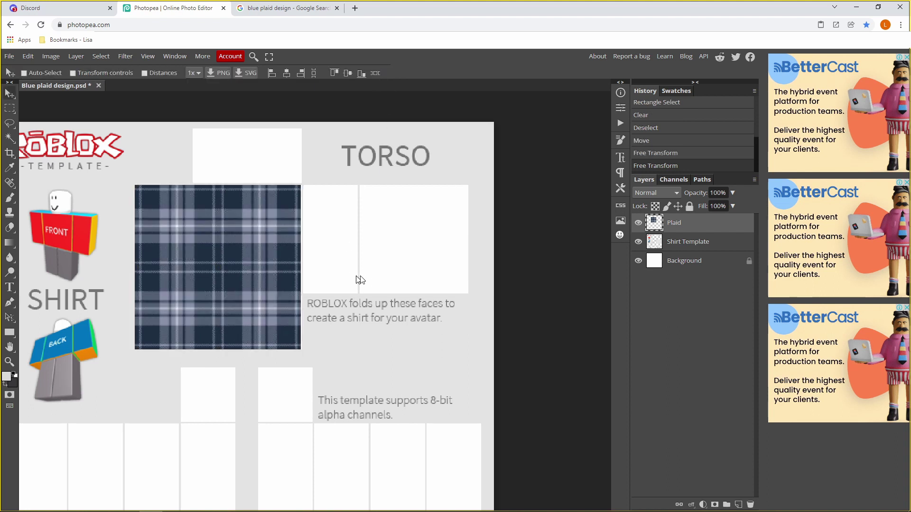
left_click_drag(464, 294, 437, 293)
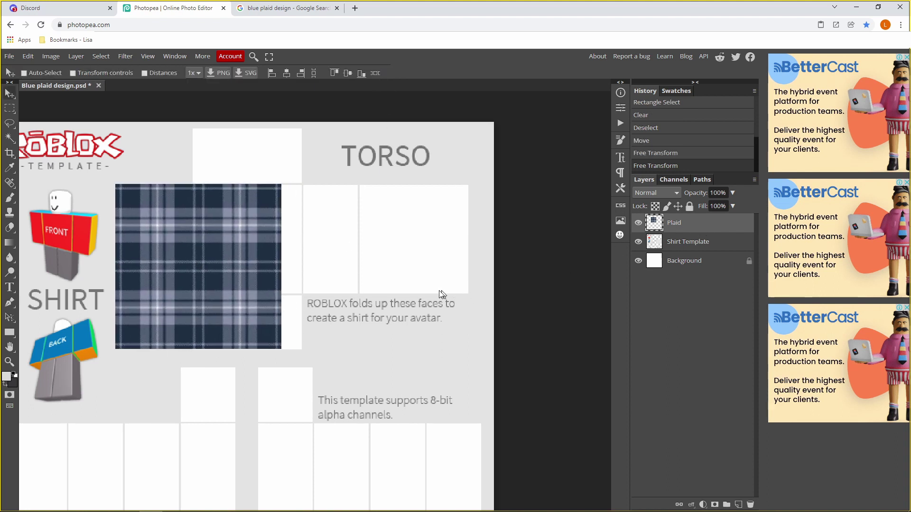
key("ctrl+z")
Lower the Plaid layer's opacity to 30% so the template panels show through the pattern.
left_click(9, 361)
left_click(332, 311, "alt")
scroll(327, 263, "down", 2)
scroll(349, 264, "up", 5)
scroll(327, 260, "down", 2)
scroll(423, 216, "up", 1)
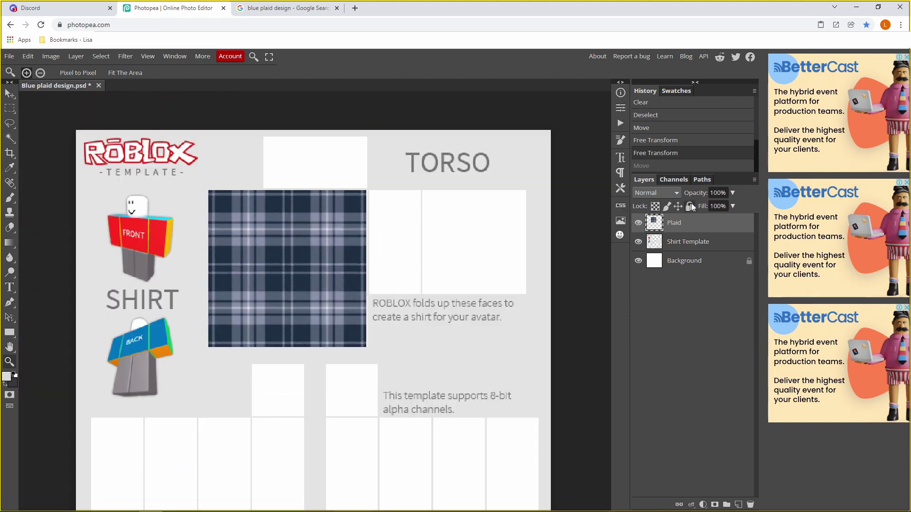
scroll(394, 300, "up", 1)
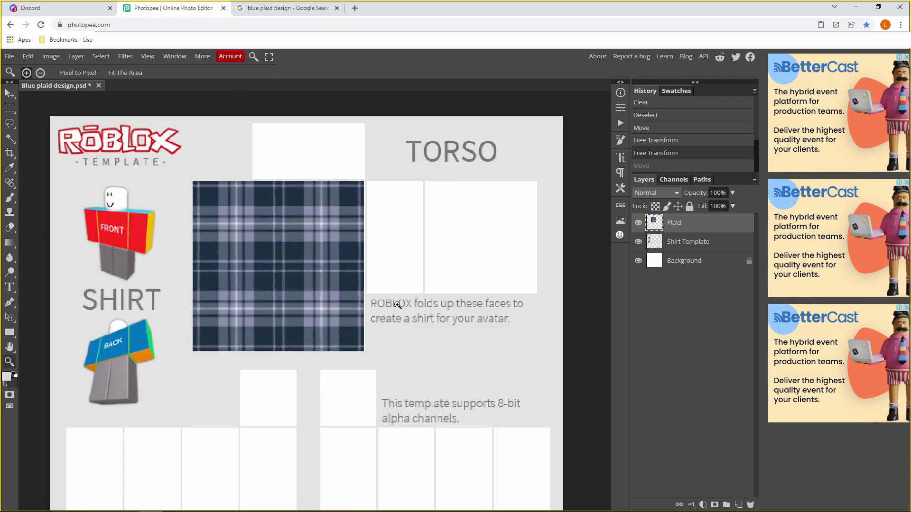
left_click(733, 192)
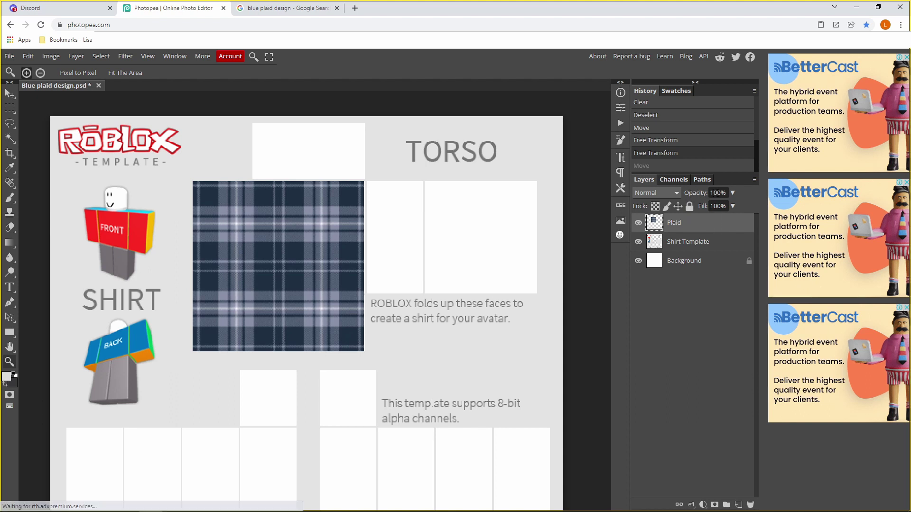
left_click(732, 193)
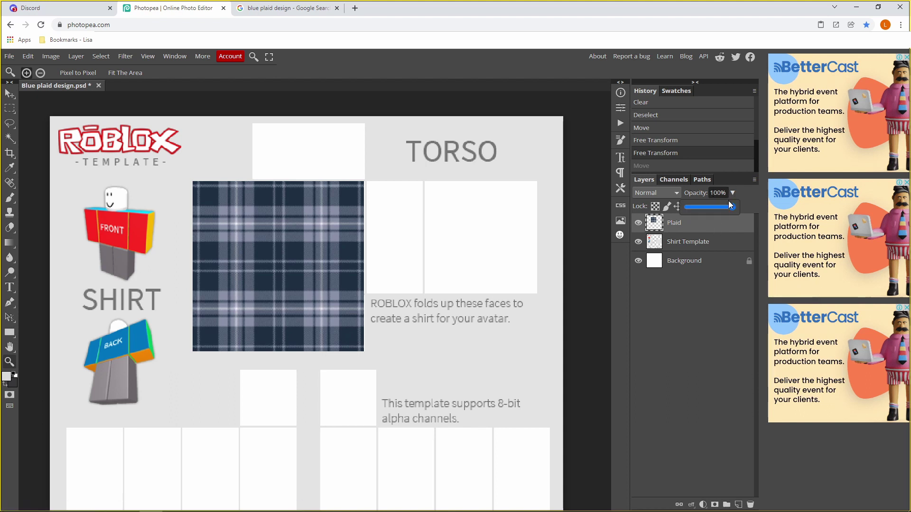
left_click_drag(730, 207, 700, 206)
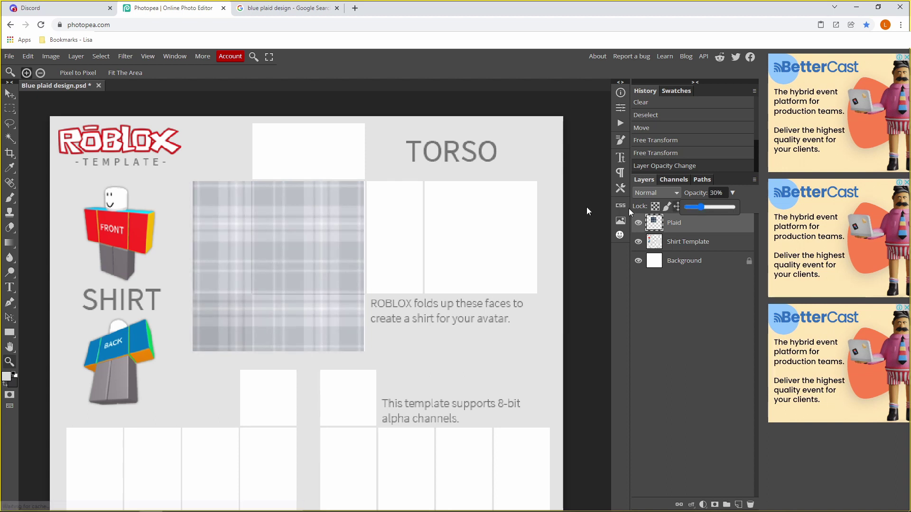
Nudge the Plaid layer into line with the edges of the torso's side and front panels, and reapply 30% opacity.
left_click(8, 91)
left_click_drag(280, 261, 281, 261)
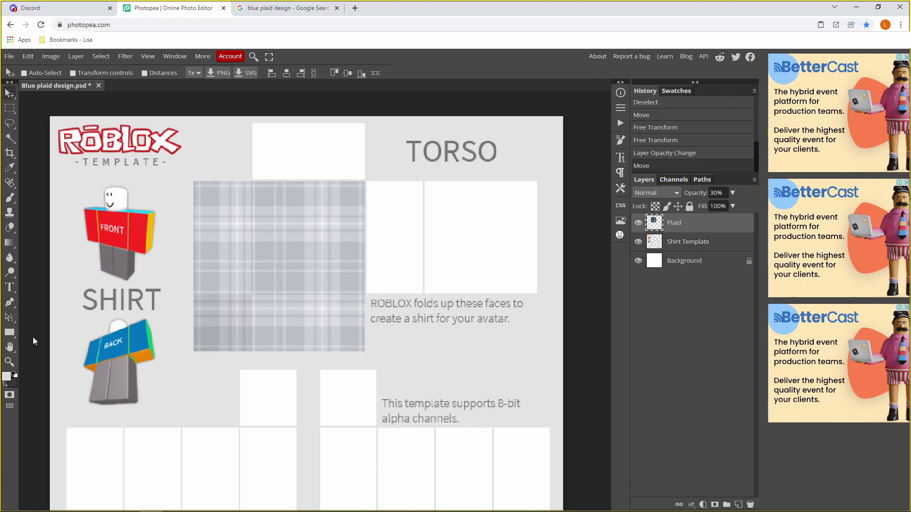
left_click(9, 362)
left_click(282, 307)
left_click(282, 307)
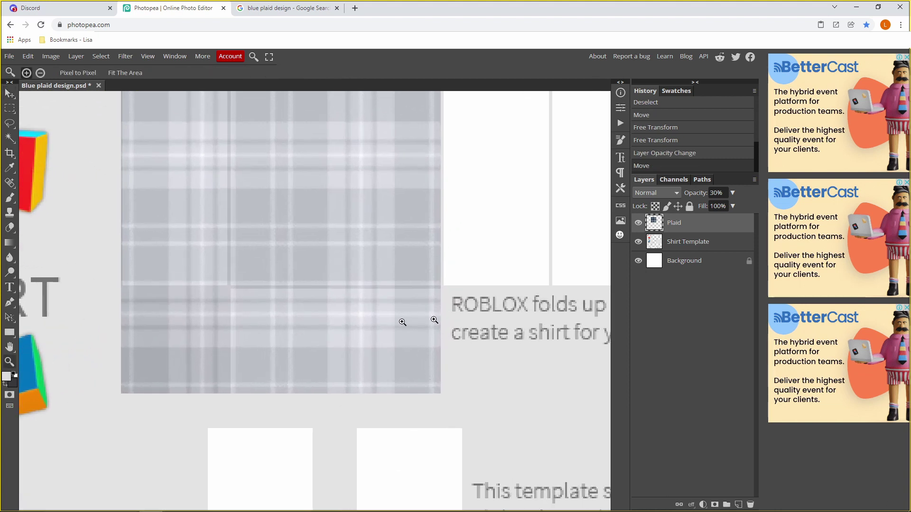
left_click(8, 93)
left_click_drag(185, 201, 187, 202)
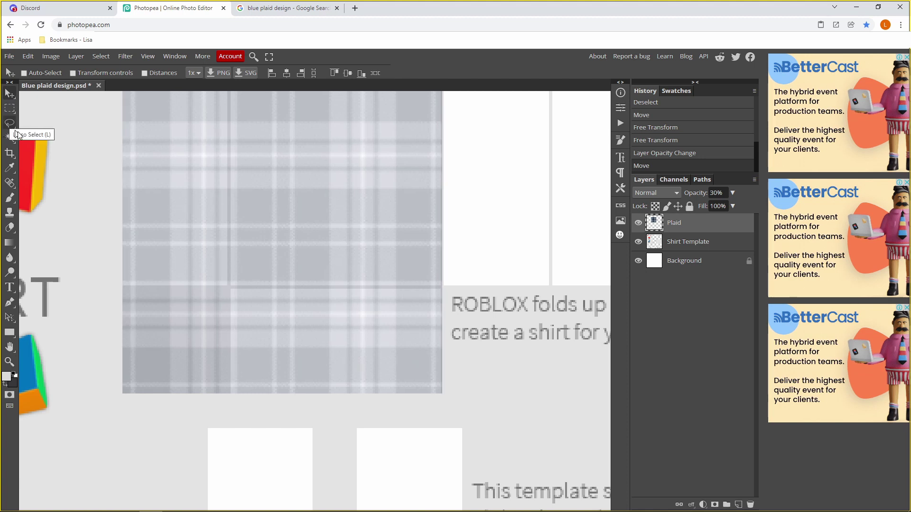
scroll(231, 251, "up", 3)
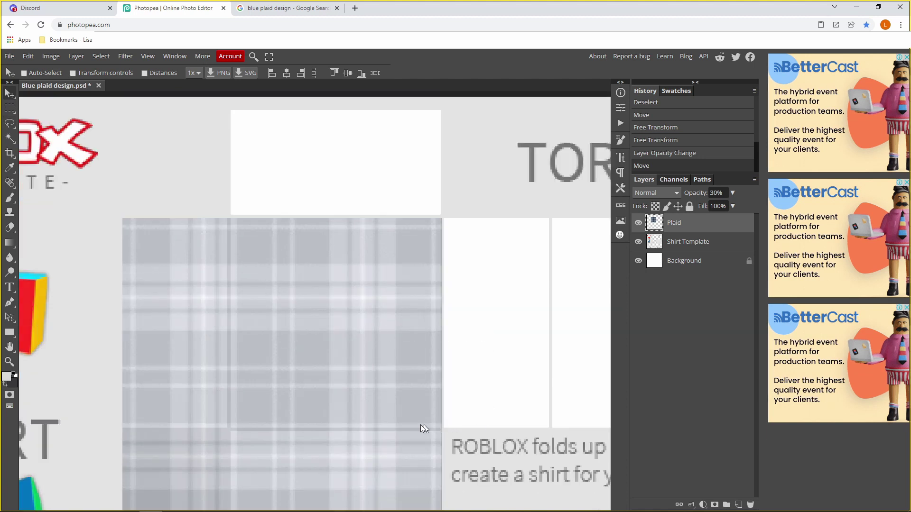
left_click(731, 192)
mouse_move(698, 207)
left_mouse_down()
mouse_move(688, 206)
mouse_move(701, 212)
left_mouse_up()
scroll(438, 283, "down", 2)
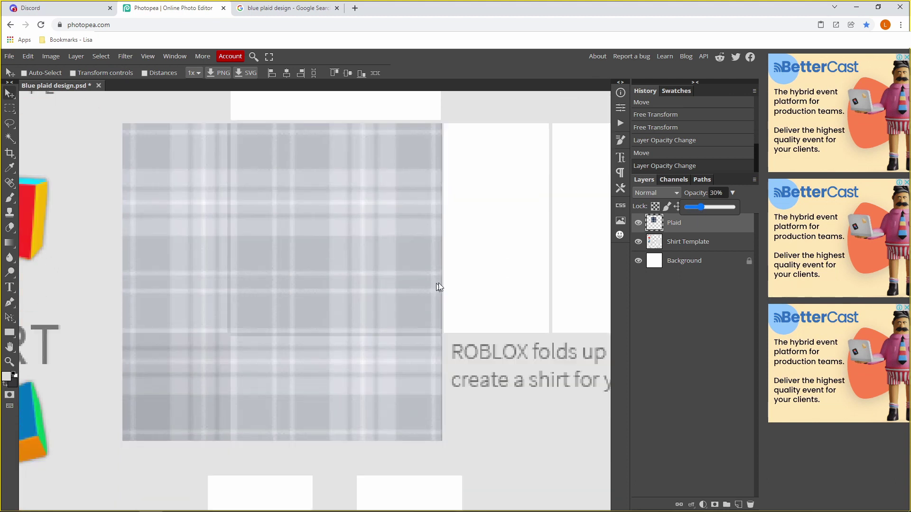
left_click(653, 337)
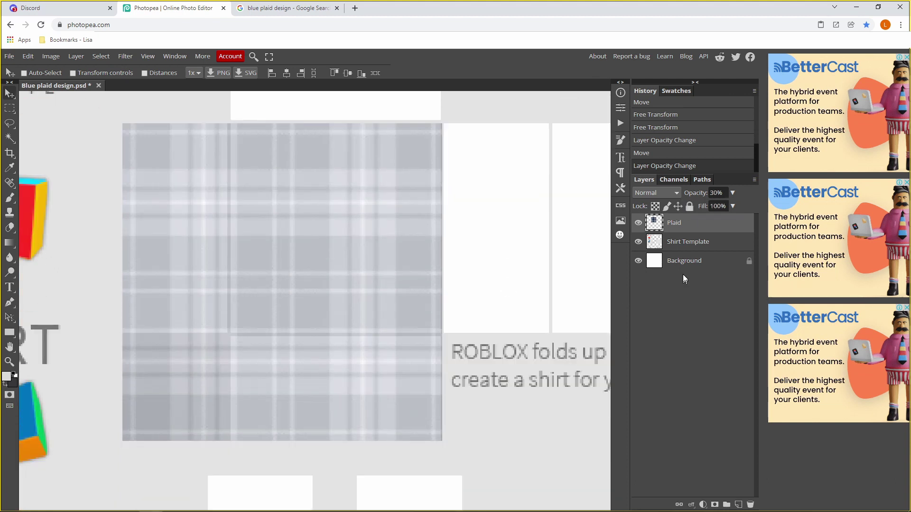
Select and delete the part of the plaid that hangs below the torso's side panel.
left_click(10, 109)
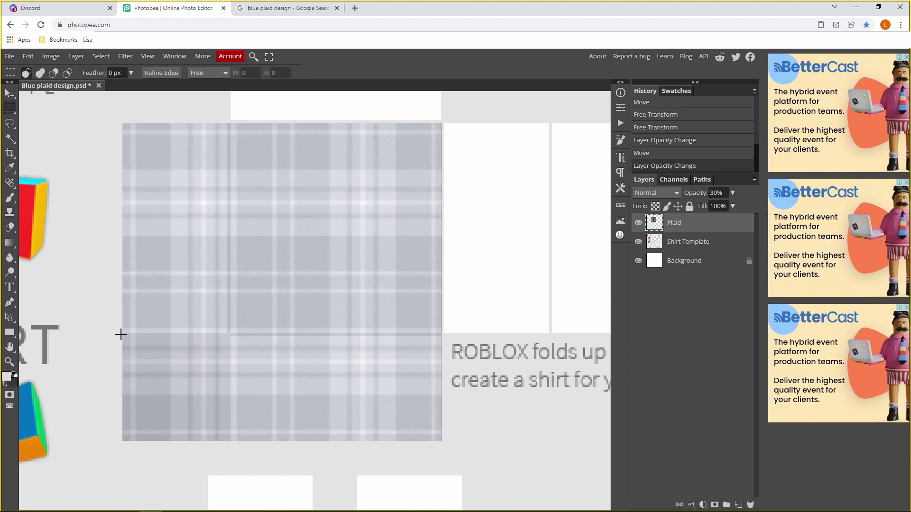
left_click_drag(119, 333, 230, 482)
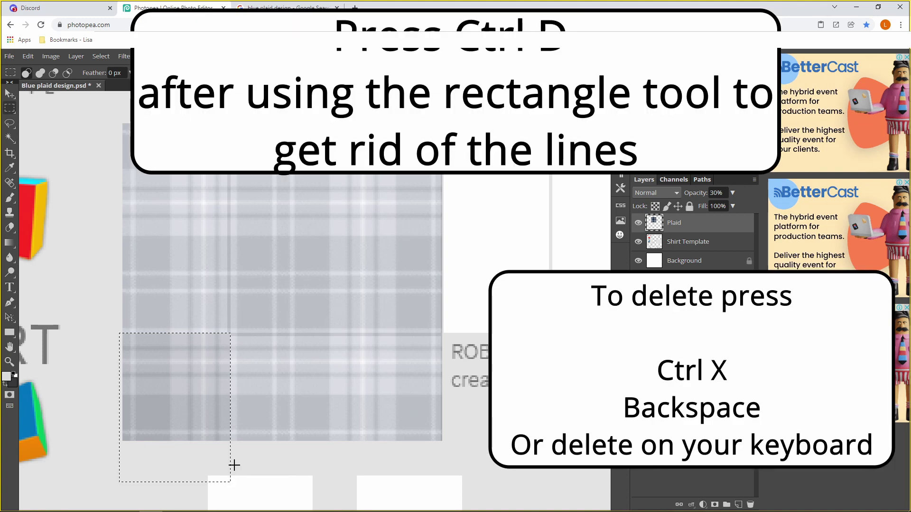
key("Delete")
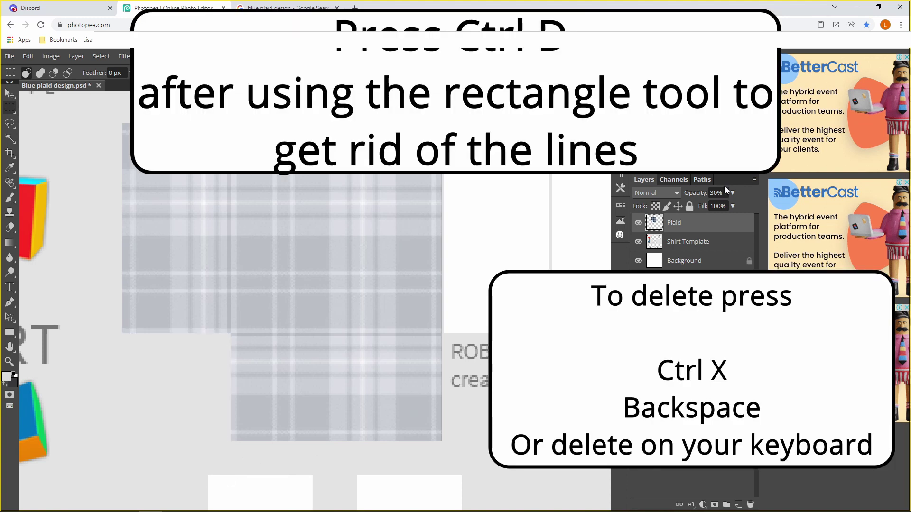
Restore the Plaid layer's opacity to 100%.
left_click(733, 193)
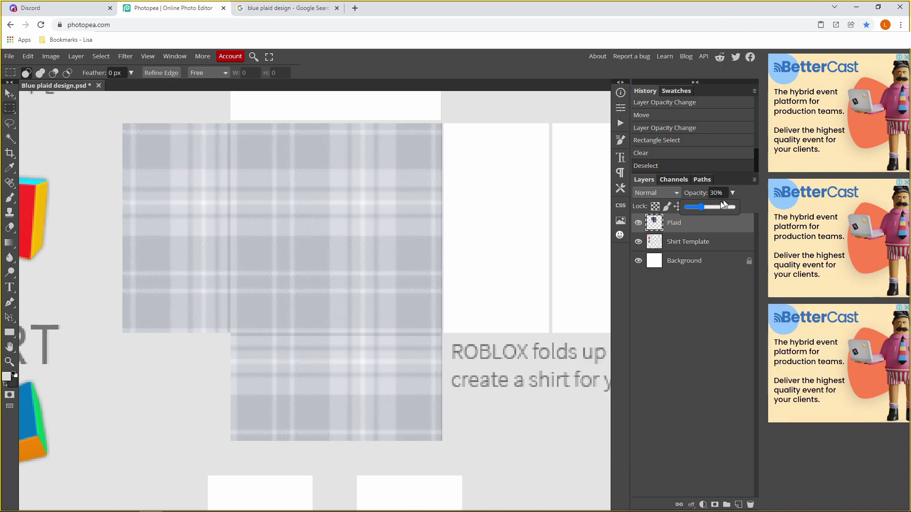
left_click_drag(700, 207, 758, 207)
scroll(419, 234, "up", 2)
left_click(9, 362)
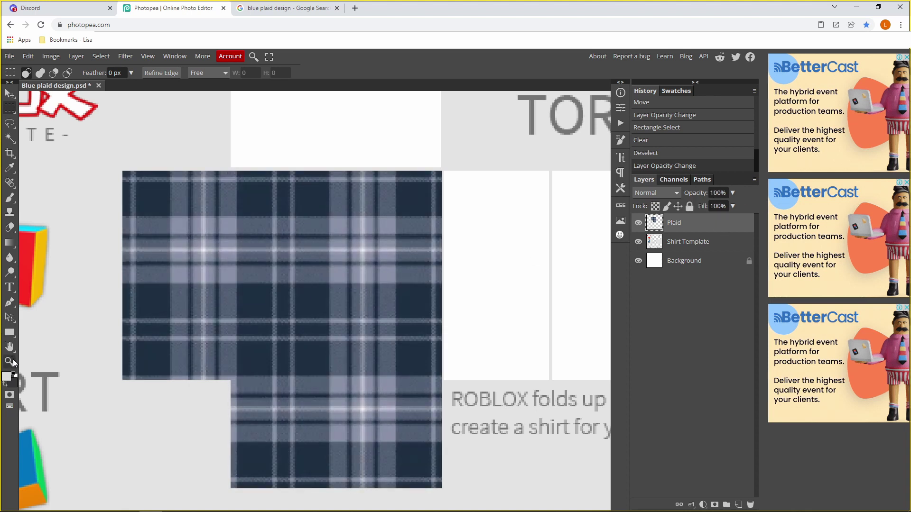
left_click(492, 313, "alt")
mouse_move(339, 206)
left_mouse_down()
mouse_move(362, 228)
mouse_move(362, 248)
mouse_move(337, 207)
left_mouse_up()
scroll(337, 204, "up", 1)
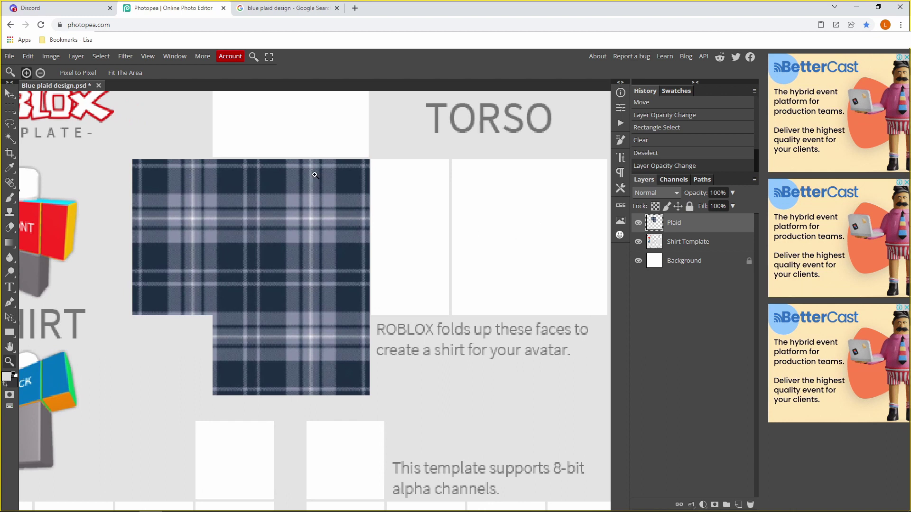
Duplicate the Plaid layer, flip the copy horizontally and move it over the torso's remaining side and back panels.
left_click(10, 93)
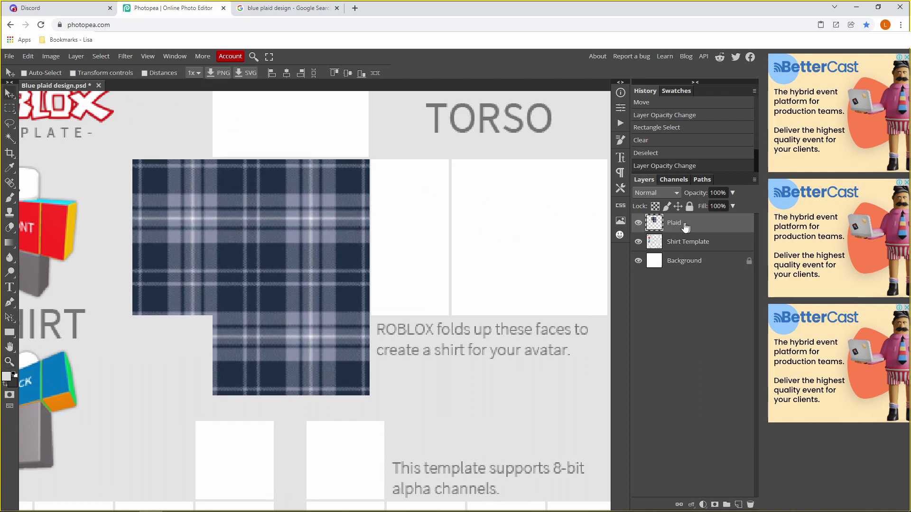
key("ctrl")
key("ctrl+j")
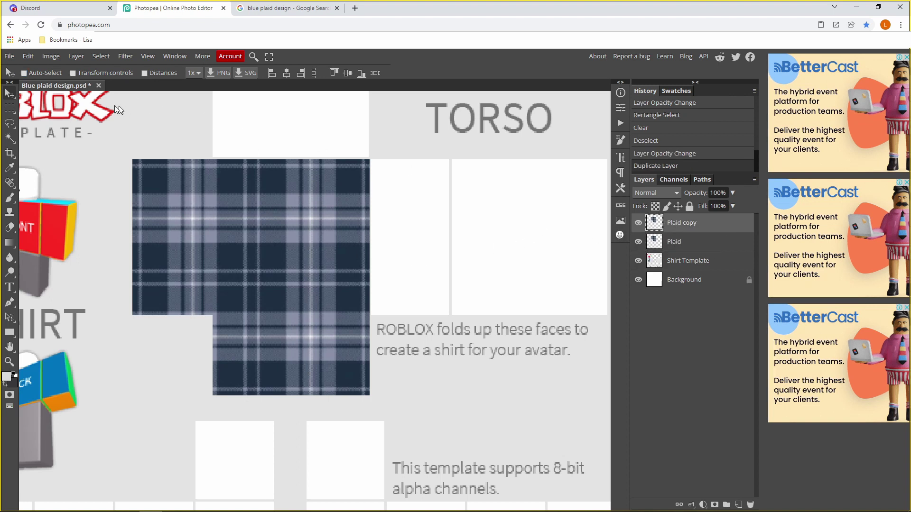
left_click(28, 56)
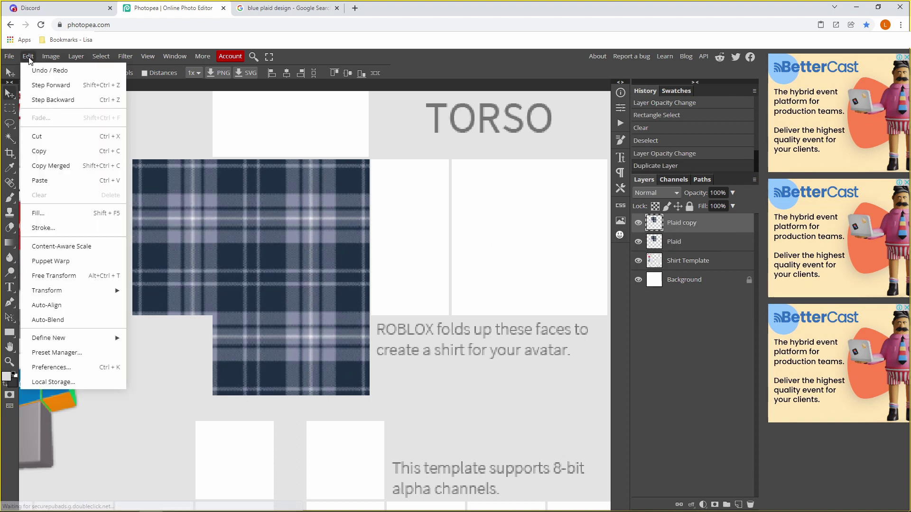
mouse_move(42, 295)
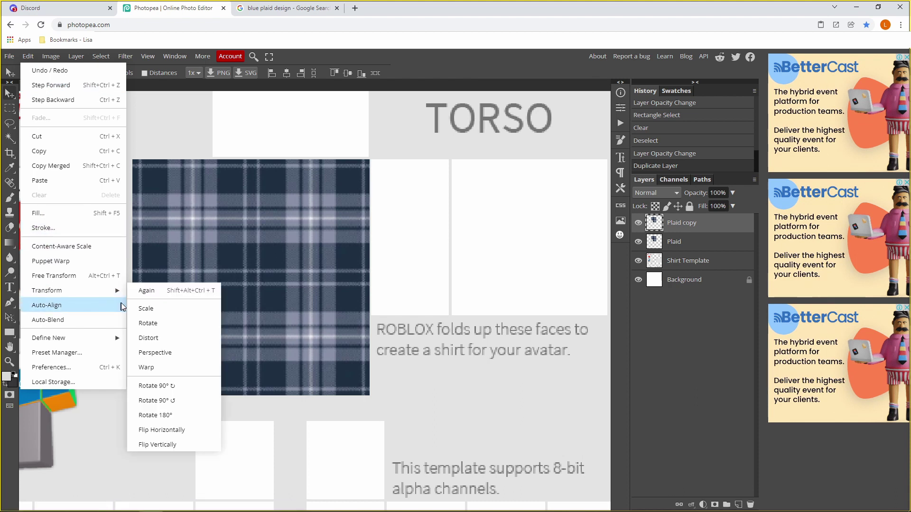
left_click(167, 430)
left_click_drag(218, 251, 456, 246)
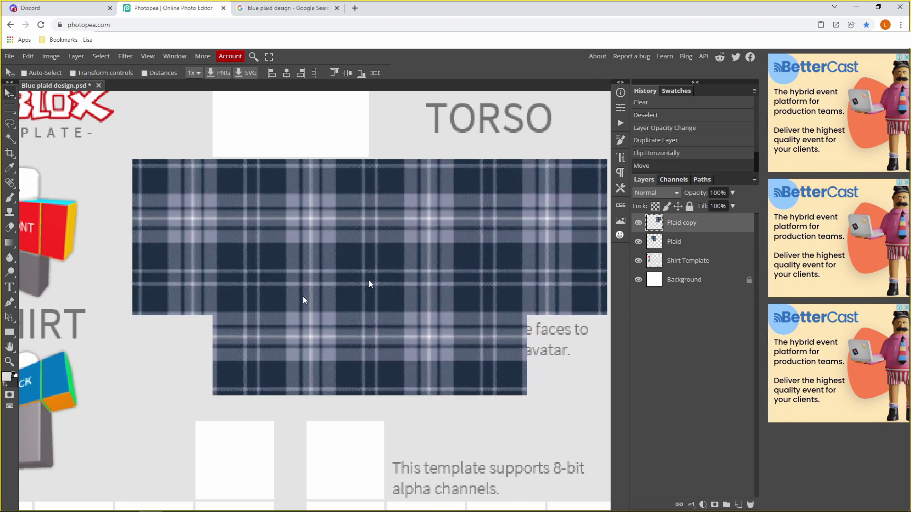
Lower the Plaid copy layer's opacity to 50% so the template shows through the pattern.
left_click(9, 361)
scroll(420, 326, "down", 2)
scroll(498, 195, "up", 3)
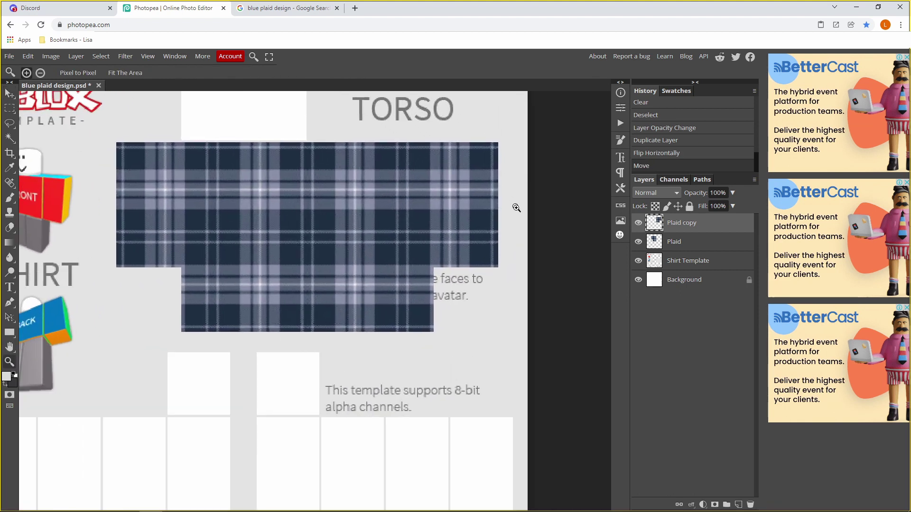
scroll(261, 301, "up", 3)
left_click(733, 193)
mouse_move(696, 209)
left_mouse_down()
mouse_move(687, 209)
mouse_move(707, 209)
mouse_move(694, 210)
left_mouse_up()
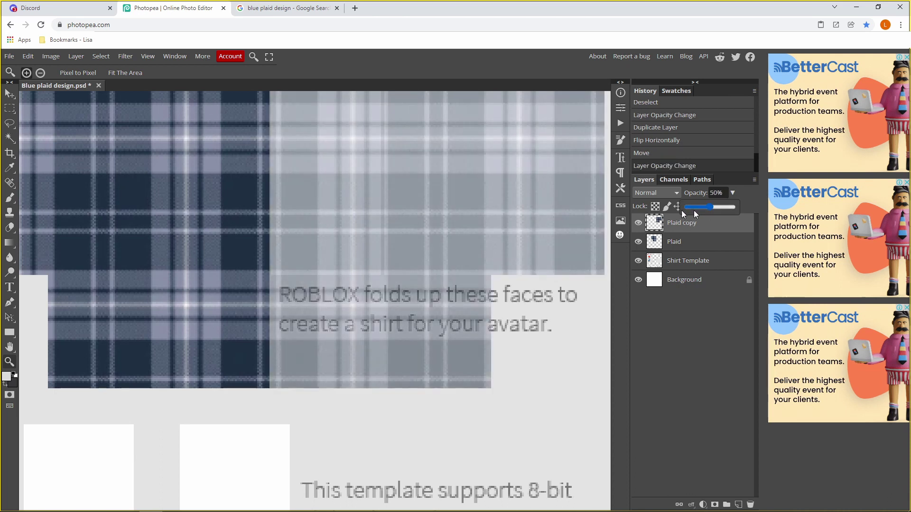
Select and delete the part of the Plaid copy that hangs below the torso's side and back panels.
left_click(9, 109)
left_click_drag(488, 275, 269, 434)
key("Delete")
key("ctrl+d")
left_click(10, 362)
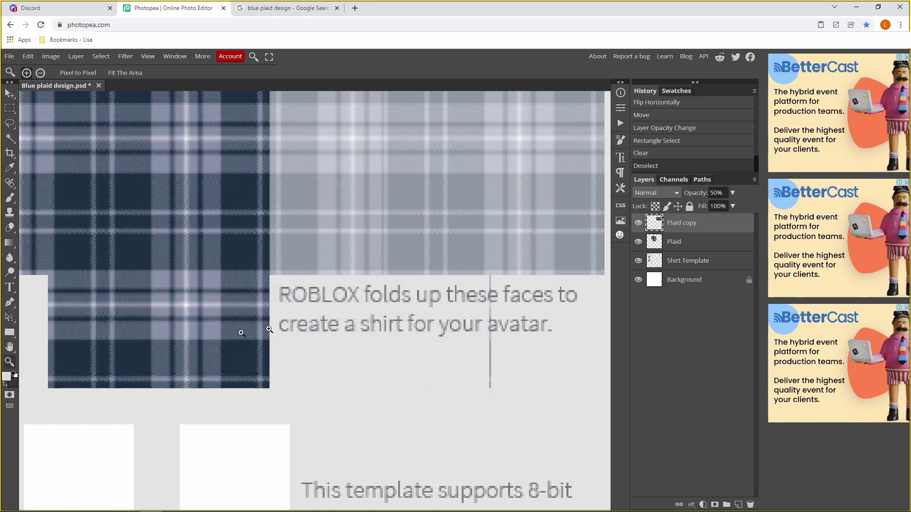
Erase the thin leftover vertical line of plaid below the back panel on the Plaid copy layer.
left_click(10, 227)
left_click_drag(492, 394, 491, 327)
mouse_move(489, 286)
left_mouse_down()
mouse_move(490, 327)
mouse_move(491, 288)
left_mouse_up()
left_click(491, 288)
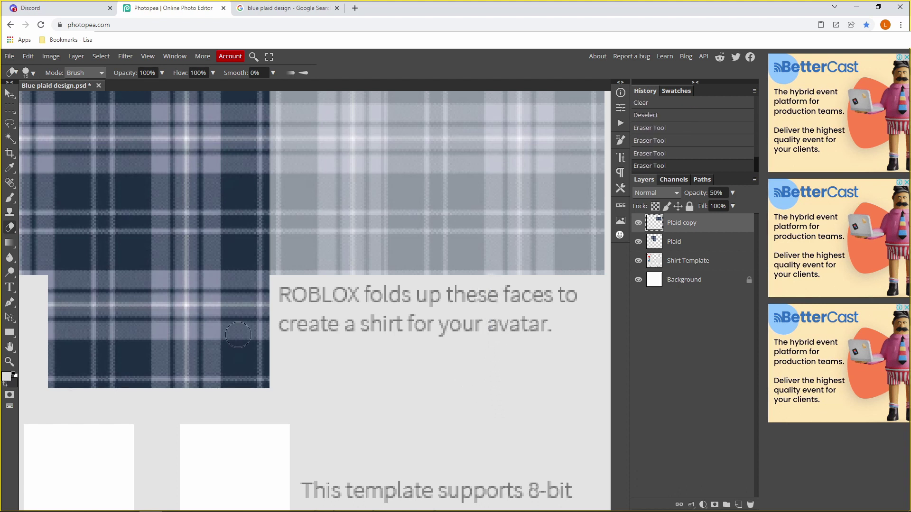
Restore the Plaid copy layer's opacity to 100%.
left_click(10, 362)
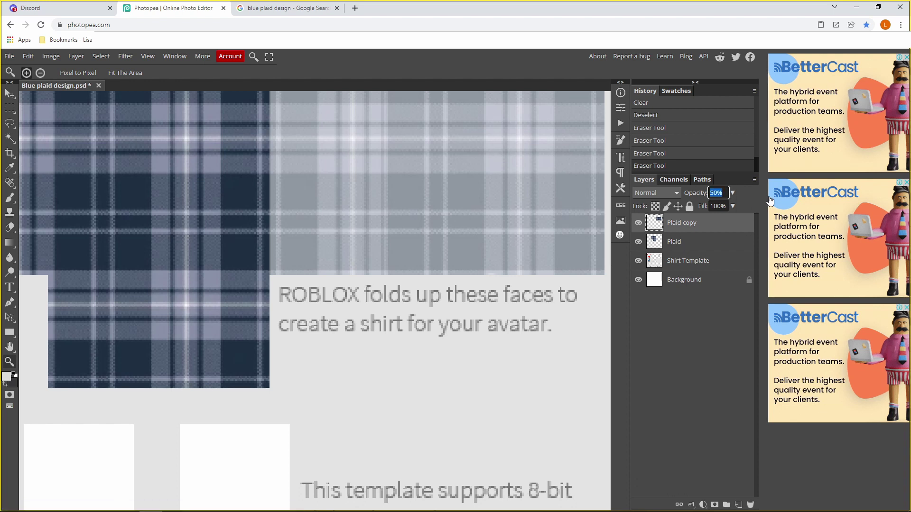
left_click(732, 193)
left_click_drag(710, 209, 734, 207)
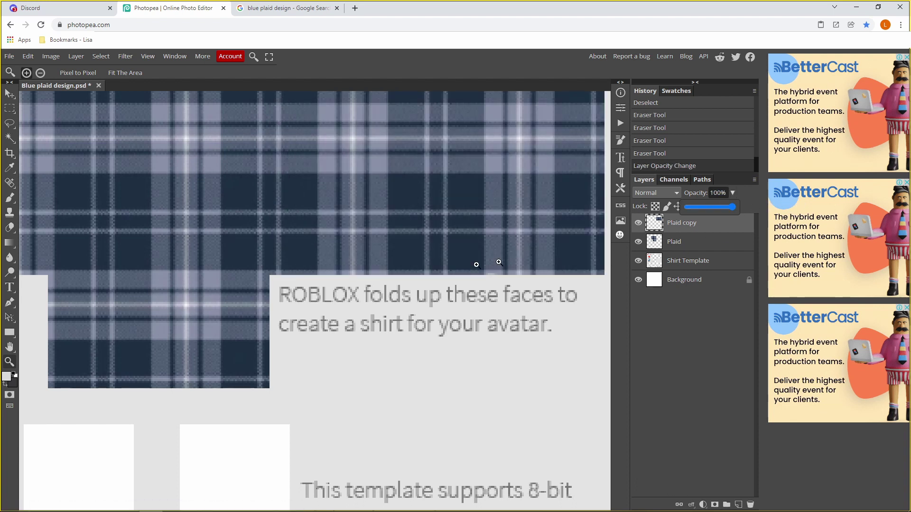
scroll(316, 223, "down", 4)
scroll(318, 214, "up", 1)
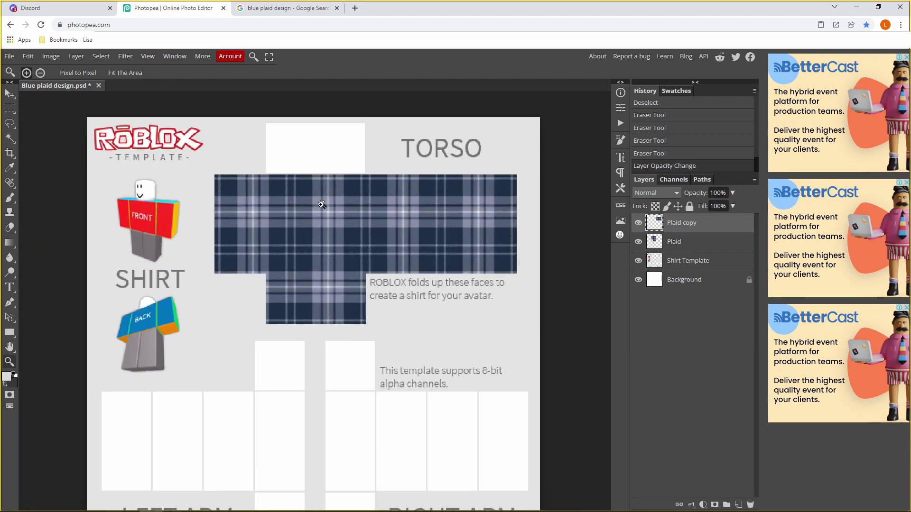
scroll(332, 251, "up", 1)
scroll(336, 267, "down", 1)
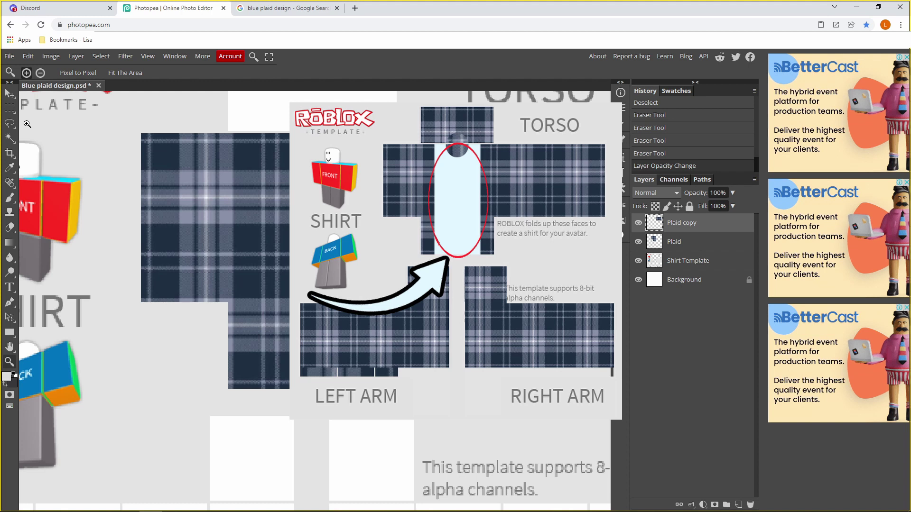
Make the Plaid layer active and ready for a rectangular selection.
scroll(293, 220, "up", 2)
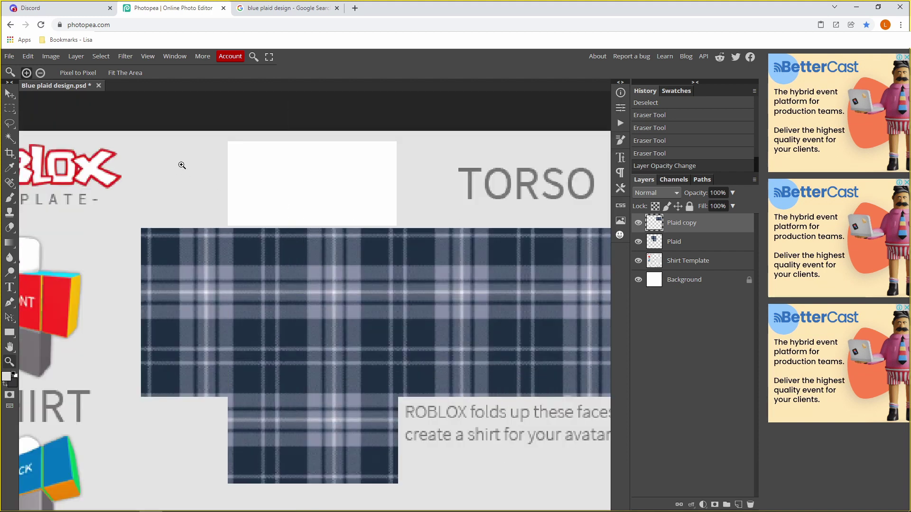
left_click(688, 243)
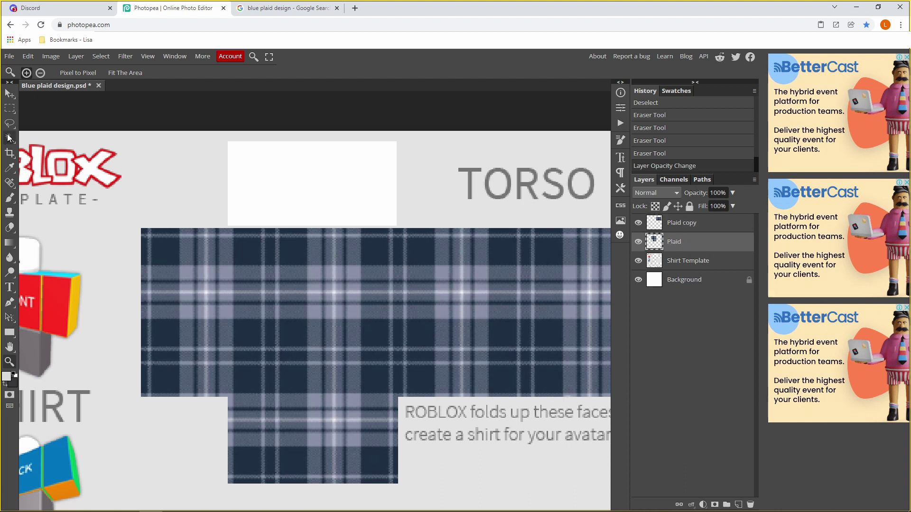
left_click(10, 108)
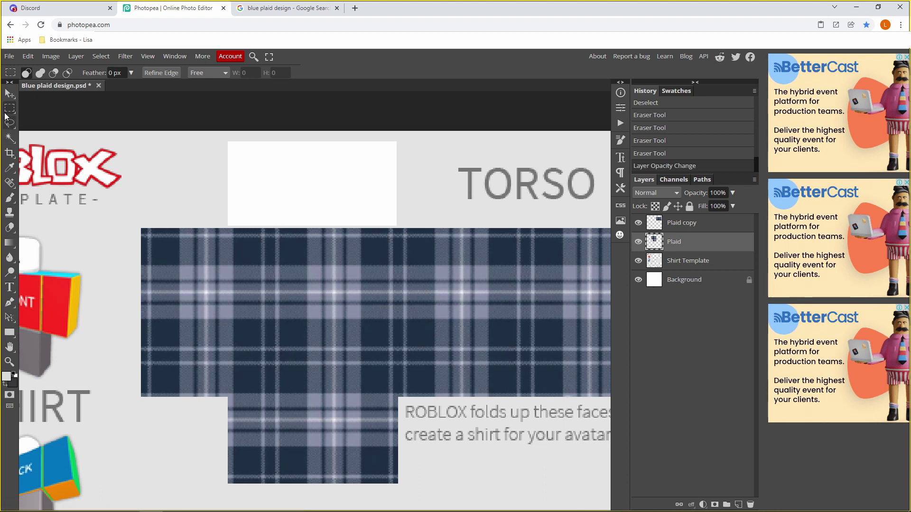
left_click_drag(261, 227, 362, 402)
scroll(329, 421, "down", 3)
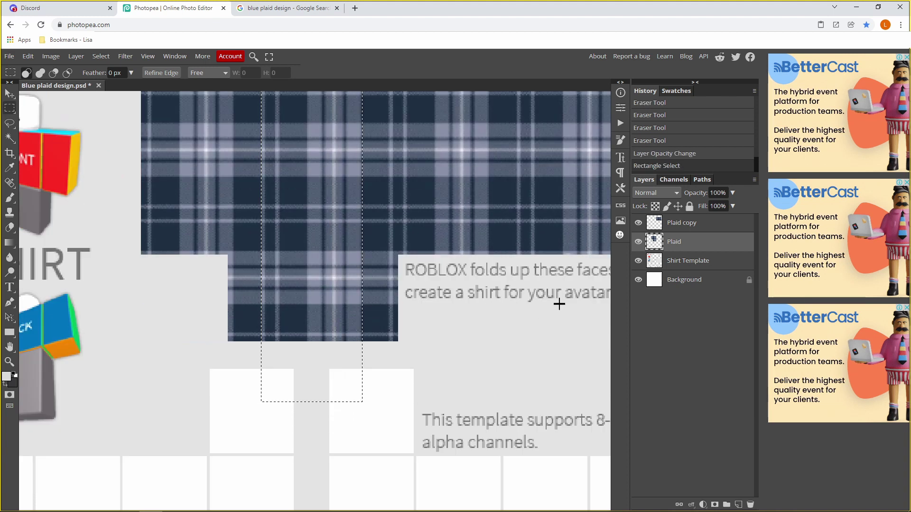
left_click(721, 193)
left_click_drag(713, 207, 745, 209)
left_click(469, 329)
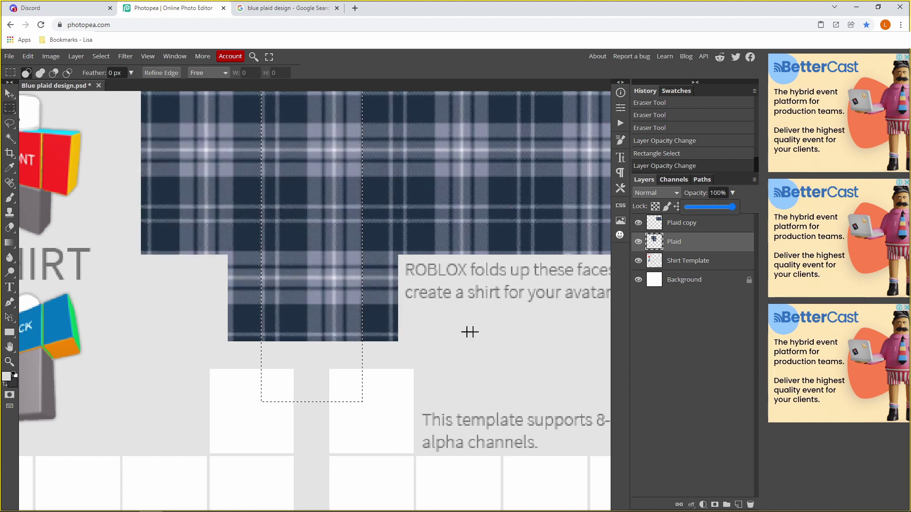
scroll(356, 346, "up", 3)
scroll(326, 471, "down", 4)
left_click_drag(269, 224, 359, 406)
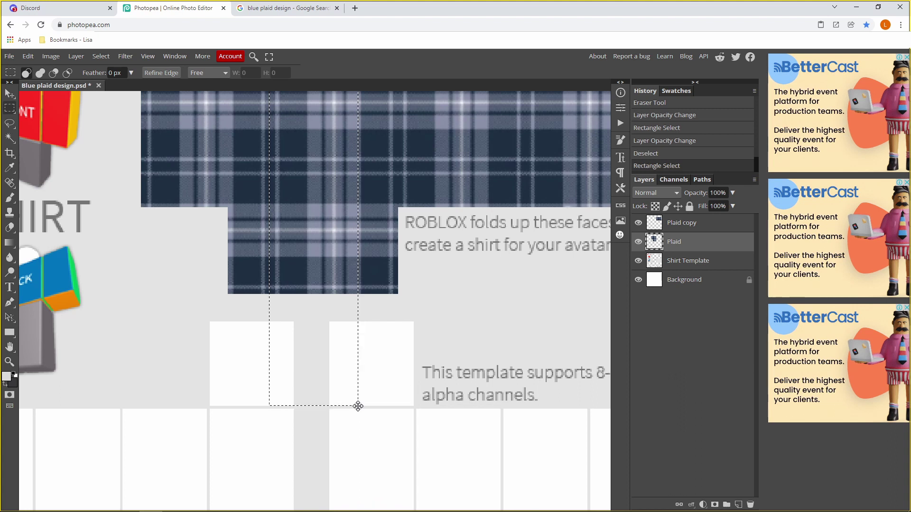
scroll(358, 406, "up", 4)
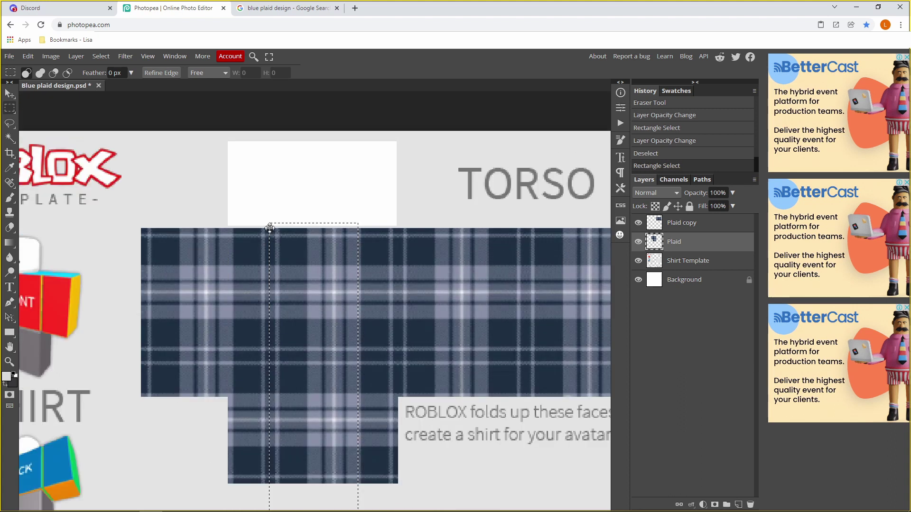
left_click(263, 223)
Delete a vertical strip of plaid down the middle of the torso's front and bottom panels, leaving plaid on both sides.
left_click_drag(260, 226, 366, 480)
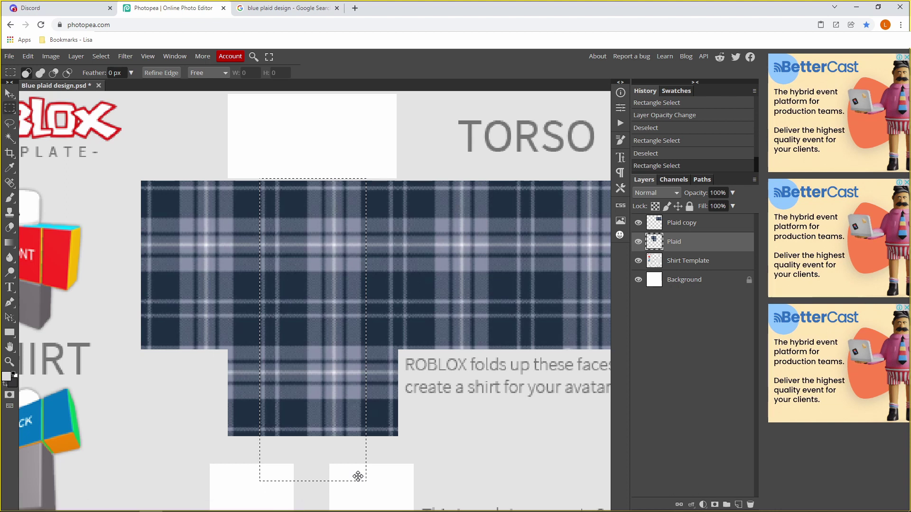
key("Delete")
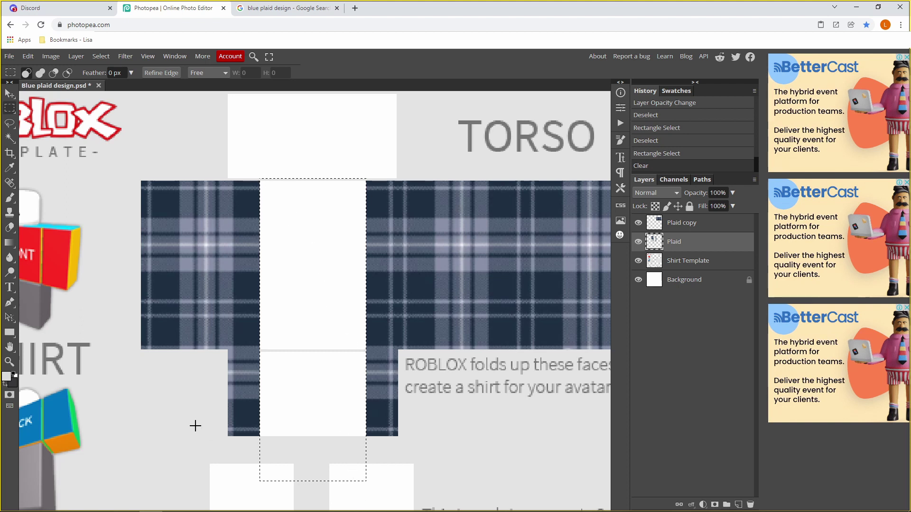
key("ctrl+d")
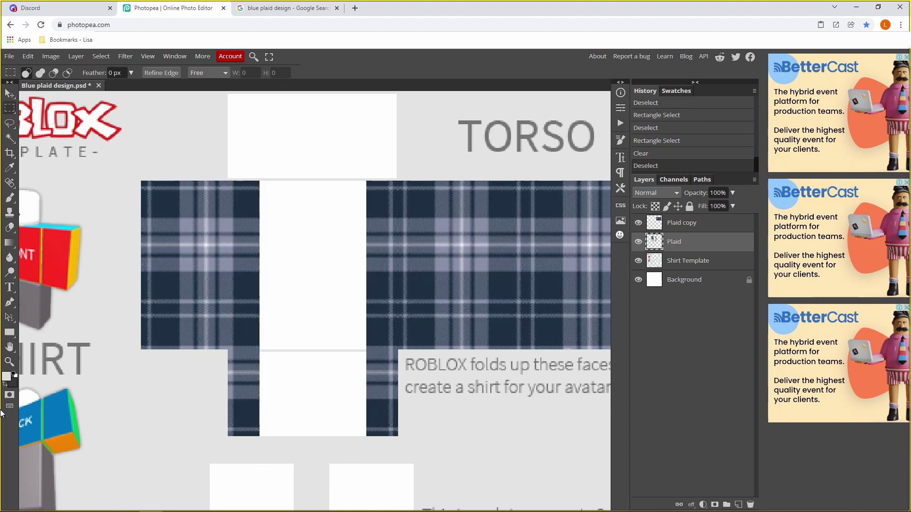
left_click(9, 361)
left_click(248, 354, "alt")
left_click(312, 198)
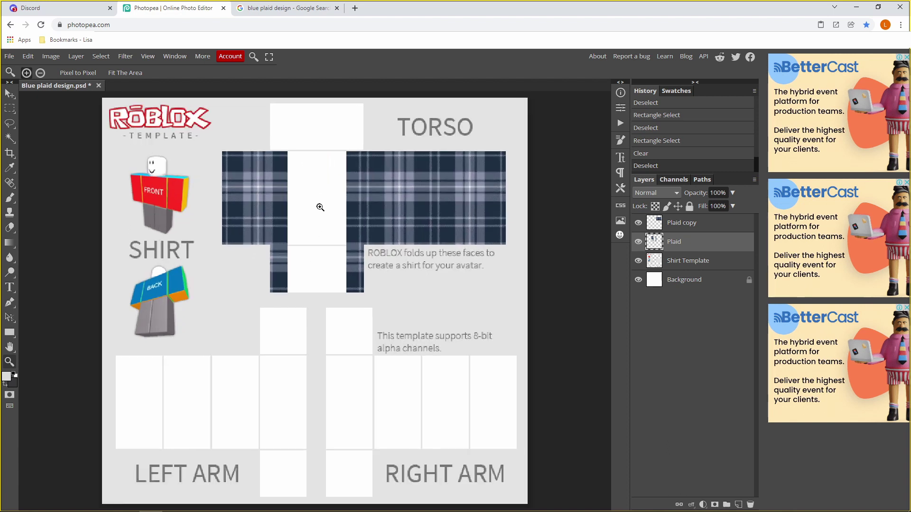
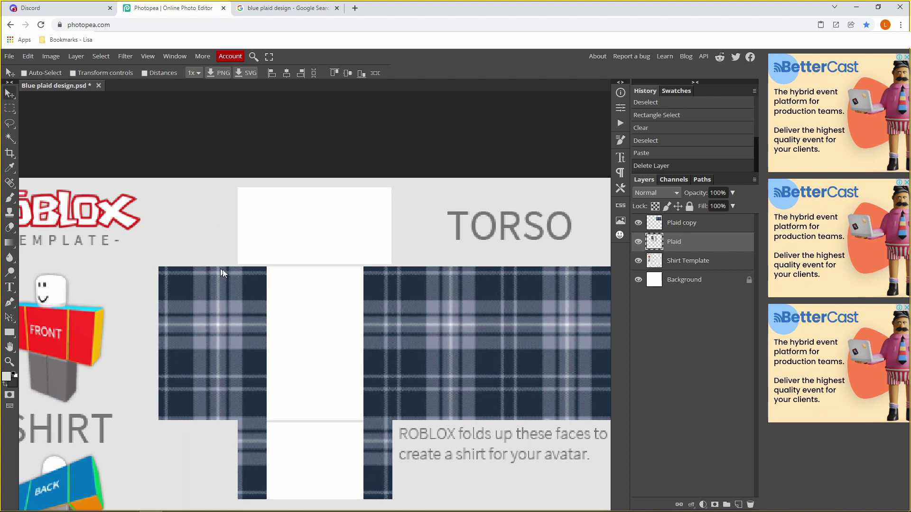
Copy the blue plaid image from the Google Images results and paste it into the Photopea shirt document.
left_click(303, 8)
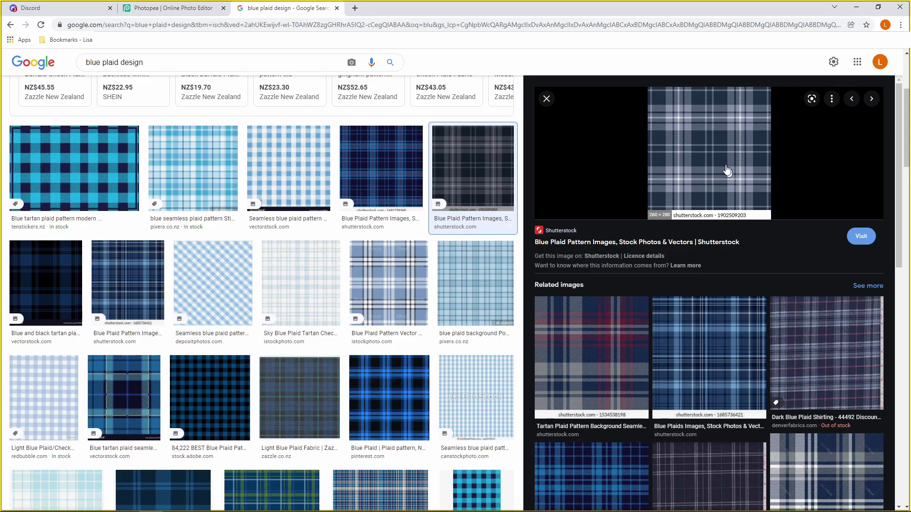
right_click(692, 132)
left_click(723, 254)
left_click(166, 8)
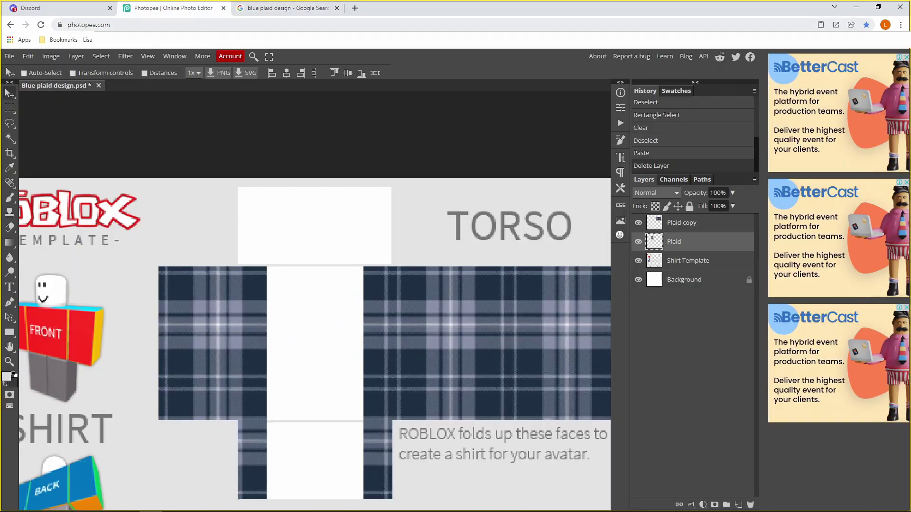
key("ctrl+v")
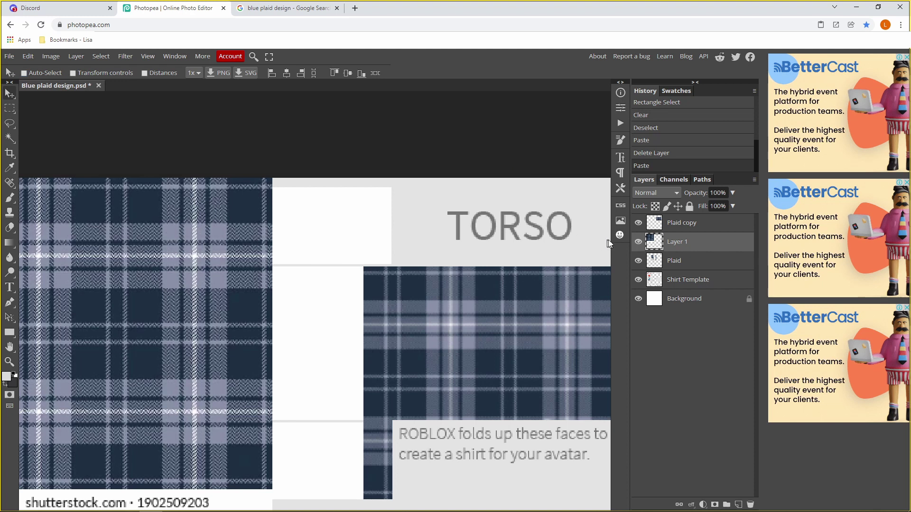
Rename the pasted plaid layer to HodArea.
double_click(677, 244)
type("H")
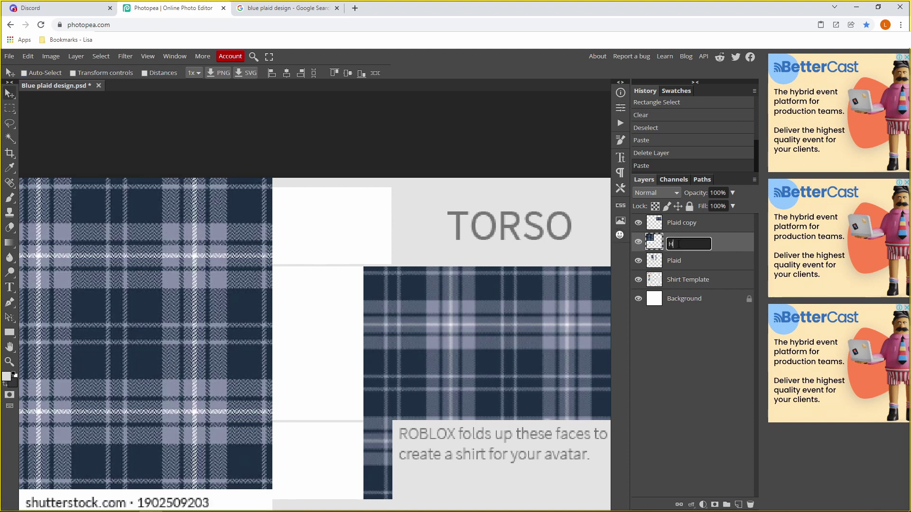
type("ooArea")
key("Return")
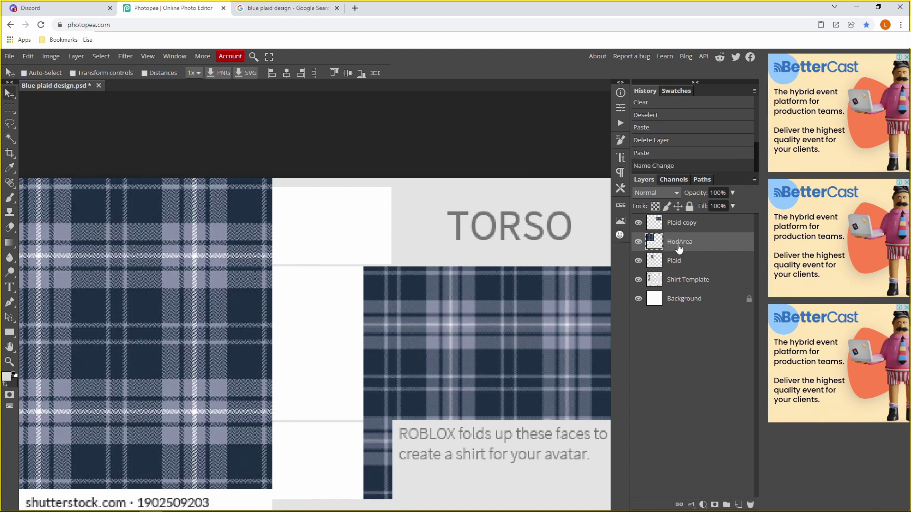
Move the HodArea plaid over the middle of the torso's front area.
left_click(9, 361)
left_click(157, 362, "alt")
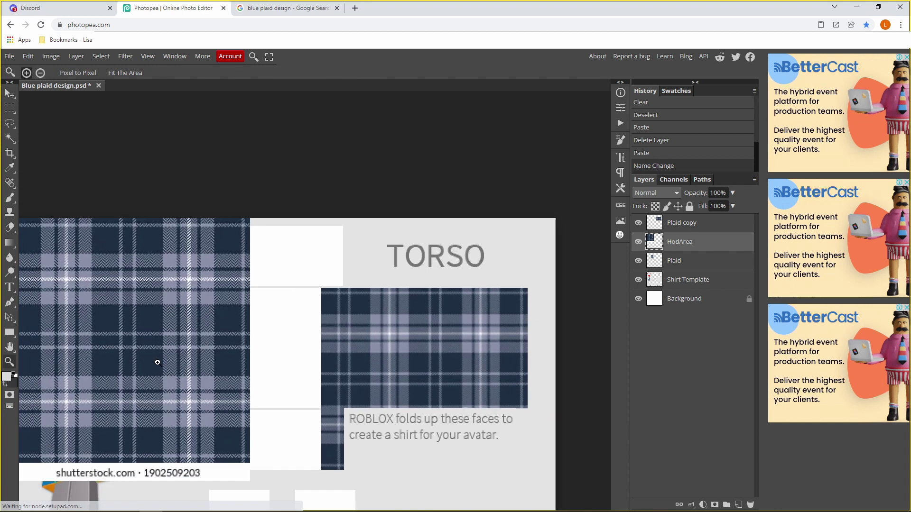
left_click(134, 319, "alt")
left_click(12, 93)
left_click_drag(125, 320, 218, 336)
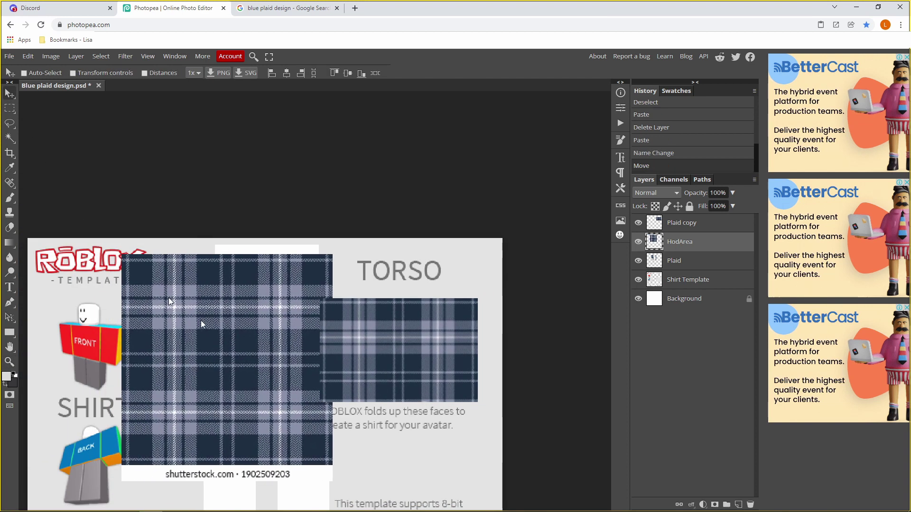
Select and delete the white watermark strip along the lower edge of the HodArea plaid.
left_click(10, 108)
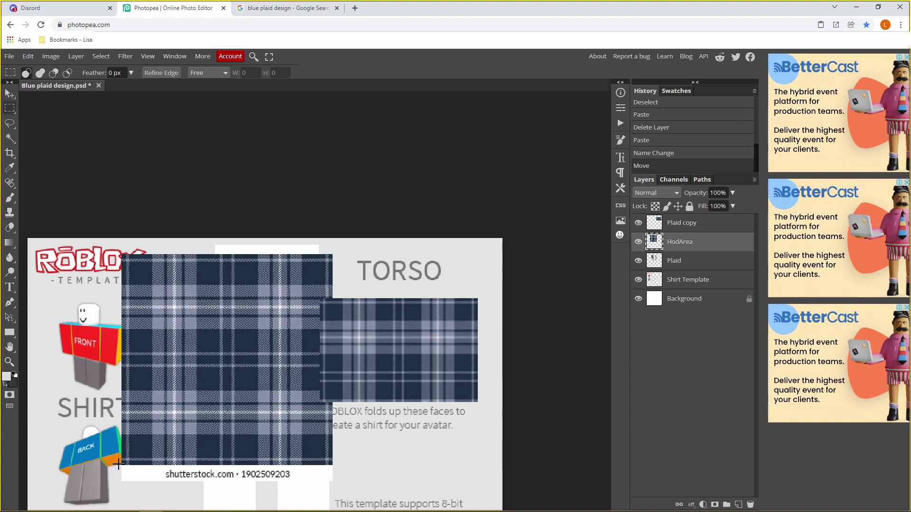
left_click_drag(118, 465, 351, 493)
key("Delete")
key("ctrl+d")
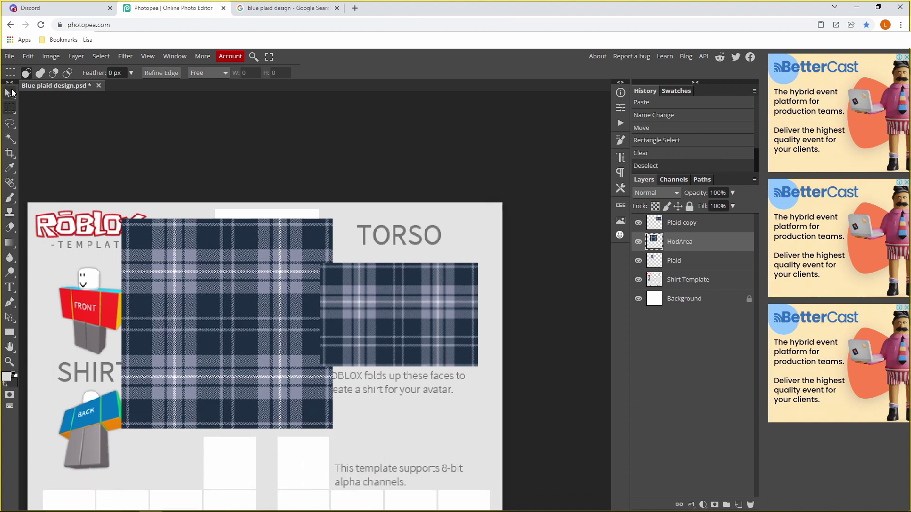
Scale the HodArea plaid to 67.69% and move it over the panel above the torso front.
left_click(9, 93)
left_click(27, 56)
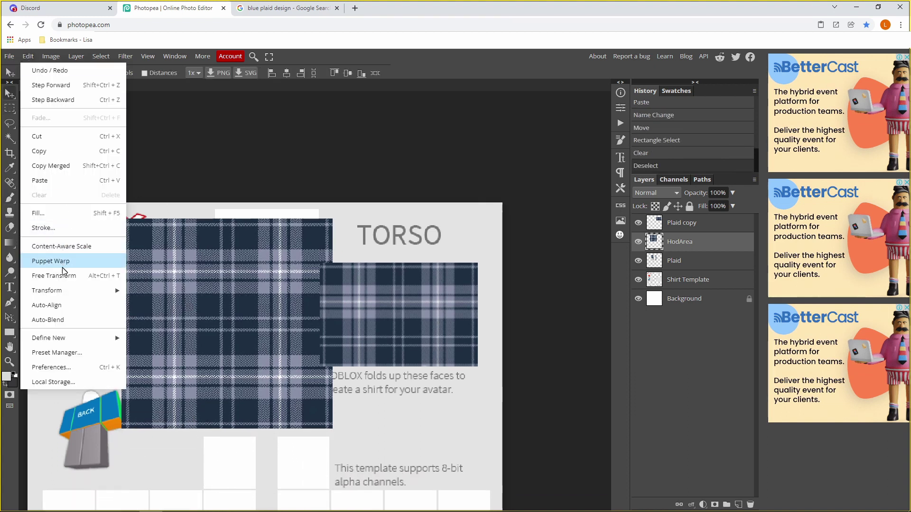
left_click(64, 217)
left_click_drag(333, 429, 264, 359)
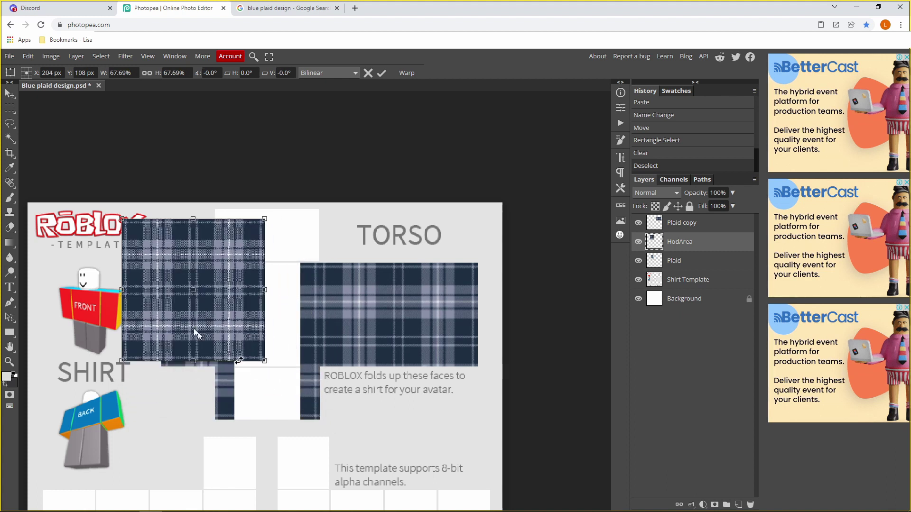
left_click_drag(194, 329, 281, 310)
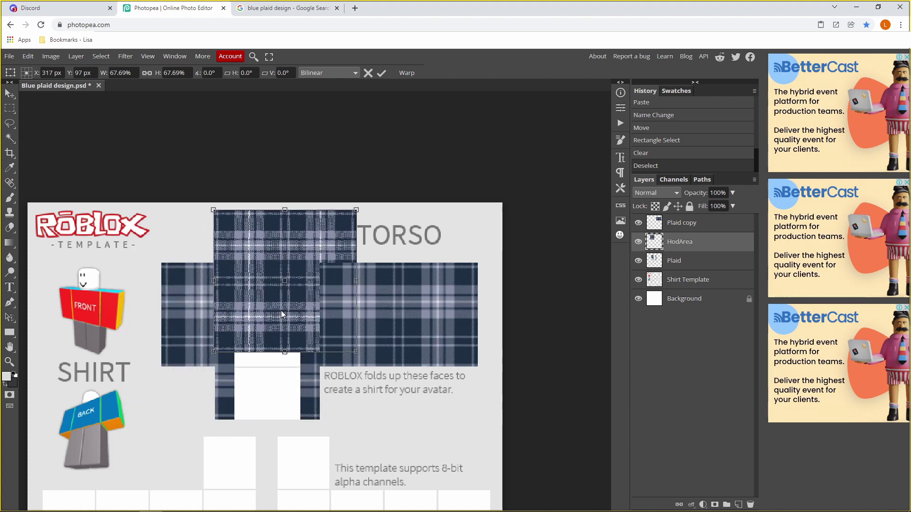
left_click(383, 73)
Move the HodArea layer above Plaid copy and lower its opacity to 38%.
left_click(9, 362)
left_click(347, 231)
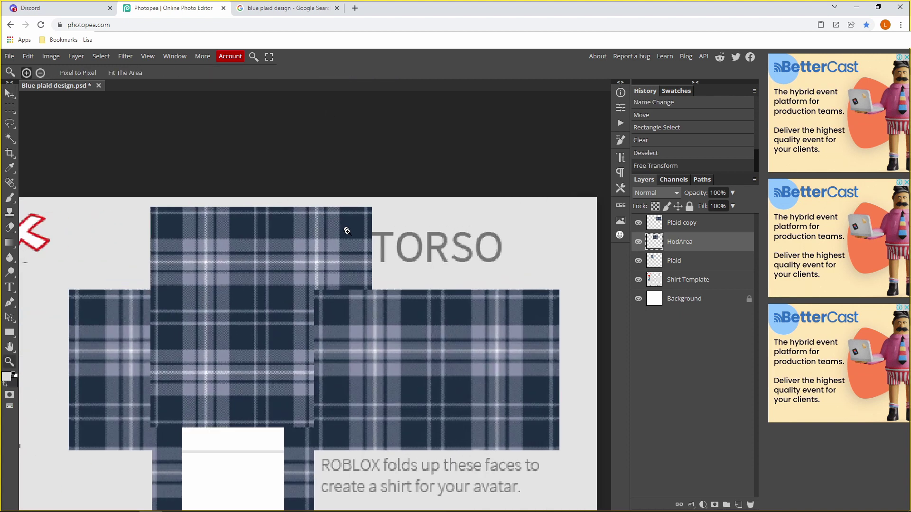
left_click(347, 230)
left_click_drag(704, 240, 709, 218)
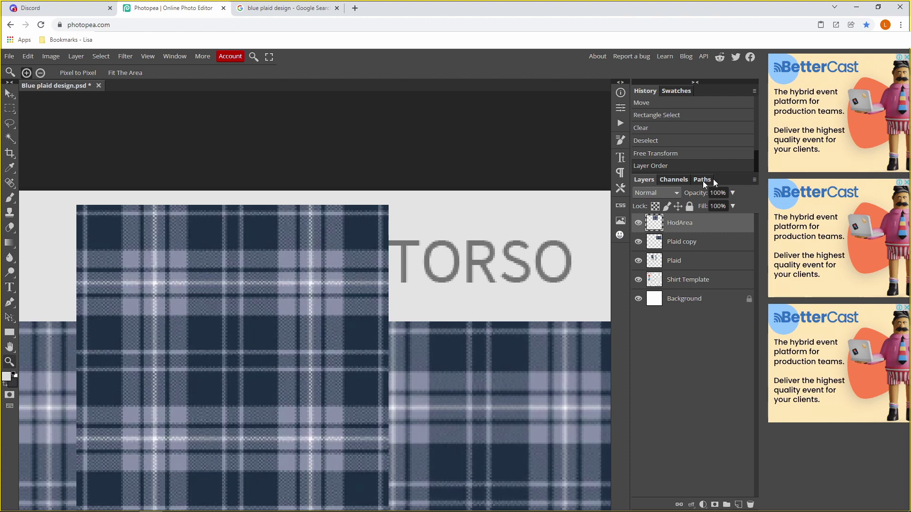
left_click(736, 193)
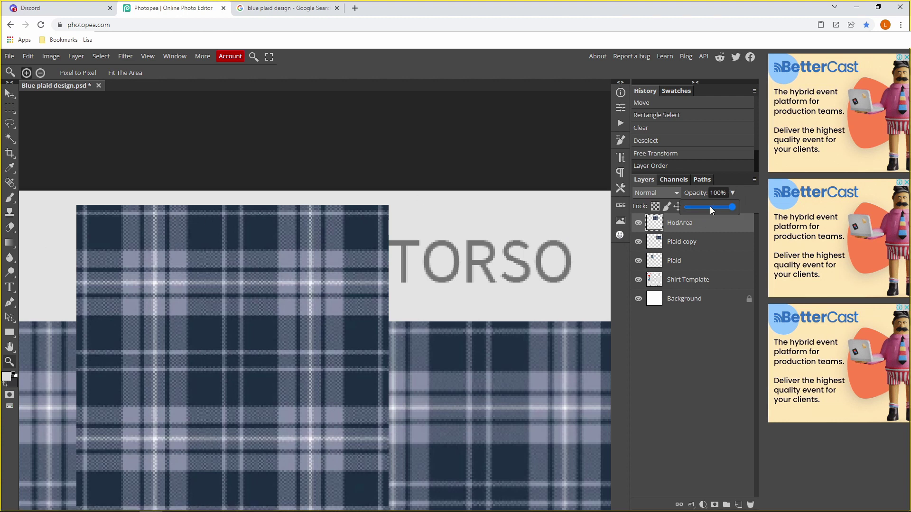
left_click_drag(710, 206, 703, 207)
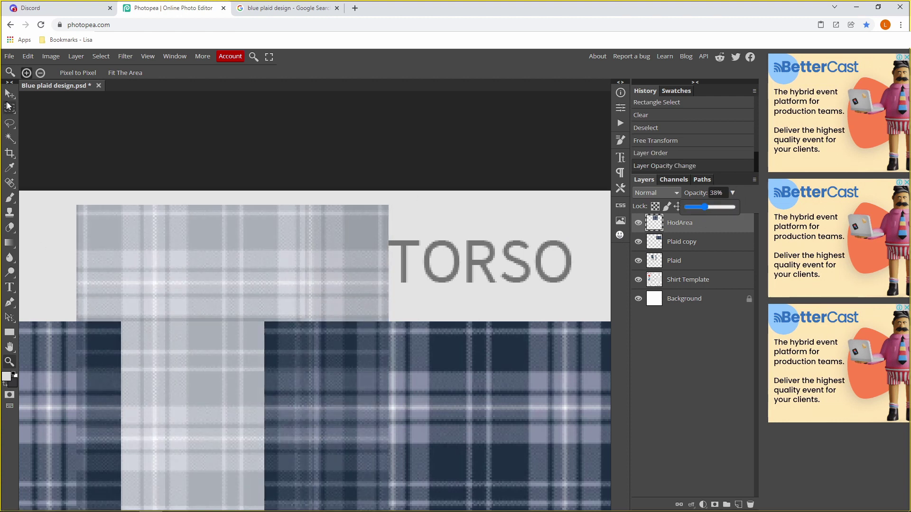
Lower HodArea's opacity to 14% and delete the plaid extending past both sides of the upper torso panel.
left_click(10, 108)
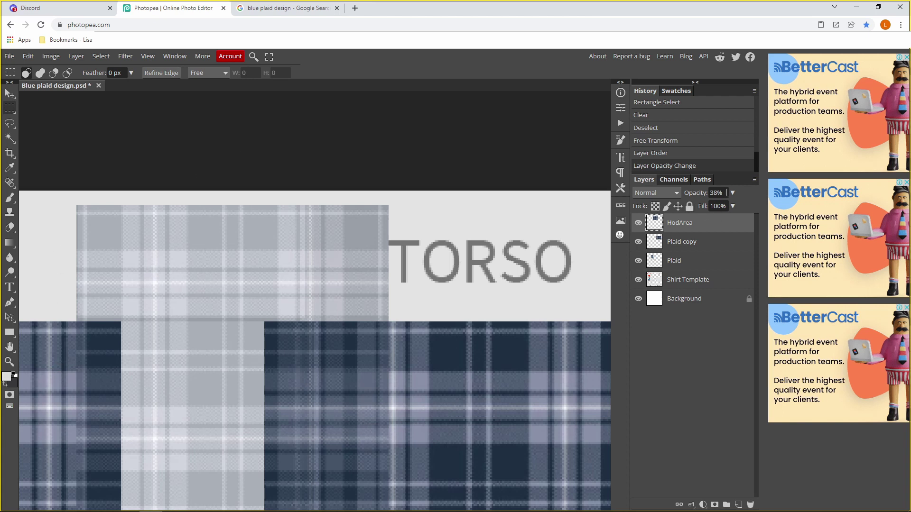
left_click_drag(63, 194, 76, 397)
left_click(441, 271)
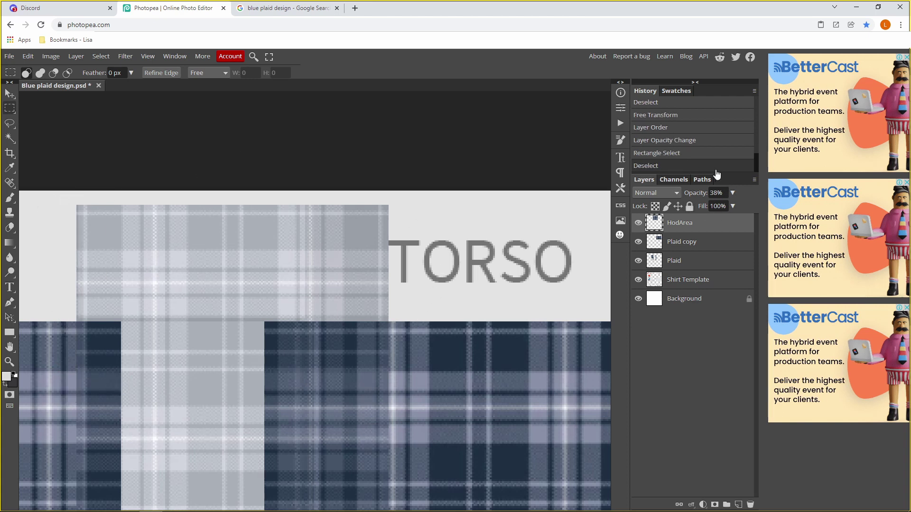
left_click_drag(731, 196, 691, 210)
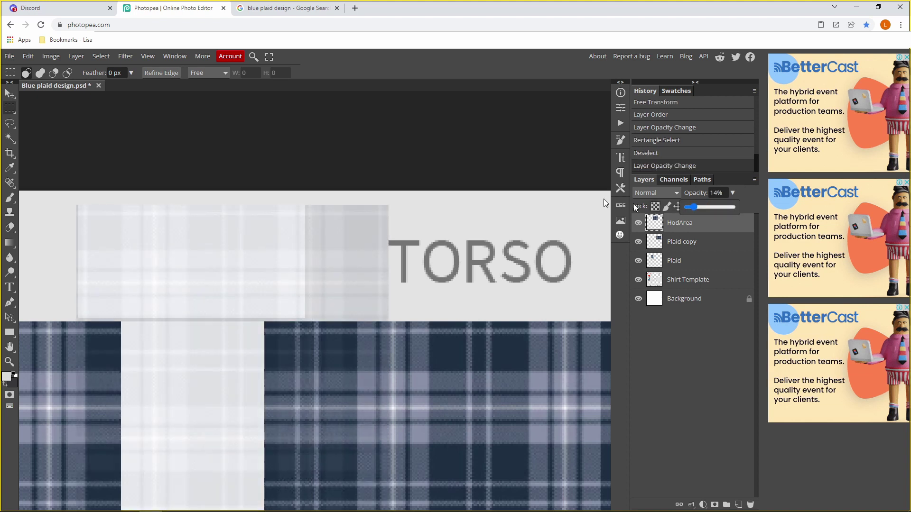
left_click_drag(454, 167, 305, 371)
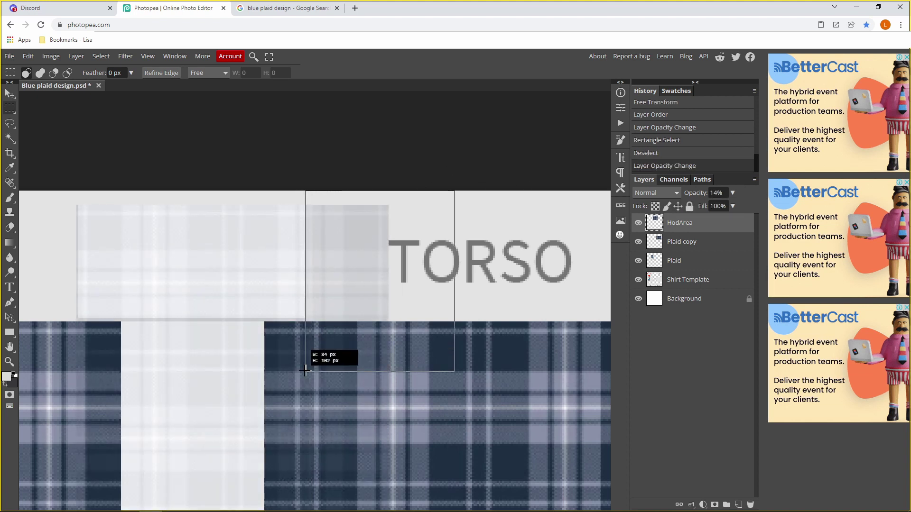
key("Delete")
left_click_drag(34, 192, 83, 348)
key("Delete")
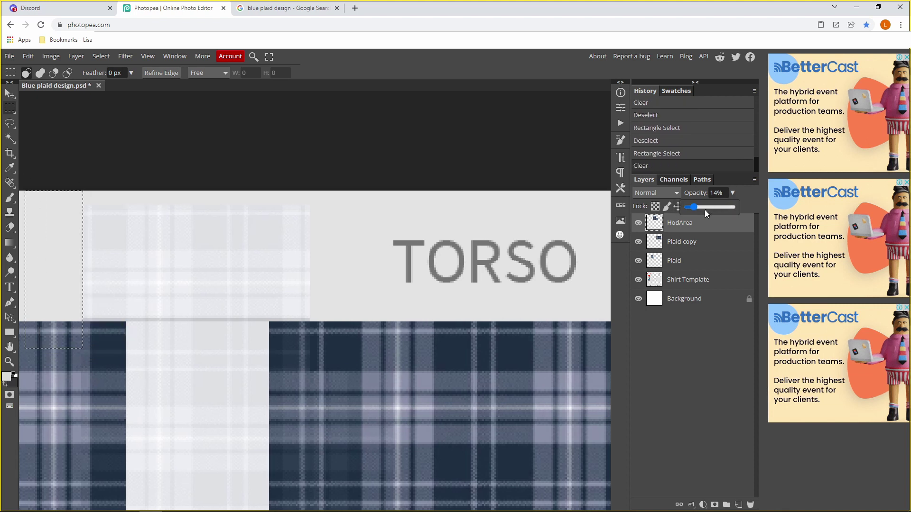
Clear the selection and adjust HodArea's opacity to 19% to reveal the template panel beneath.
mouse_move(704, 209)
left_mouse_down()
mouse_move(748, 208)
mouse_move(663, 212)
mouse_move(699, 206)
left_mouse_up()
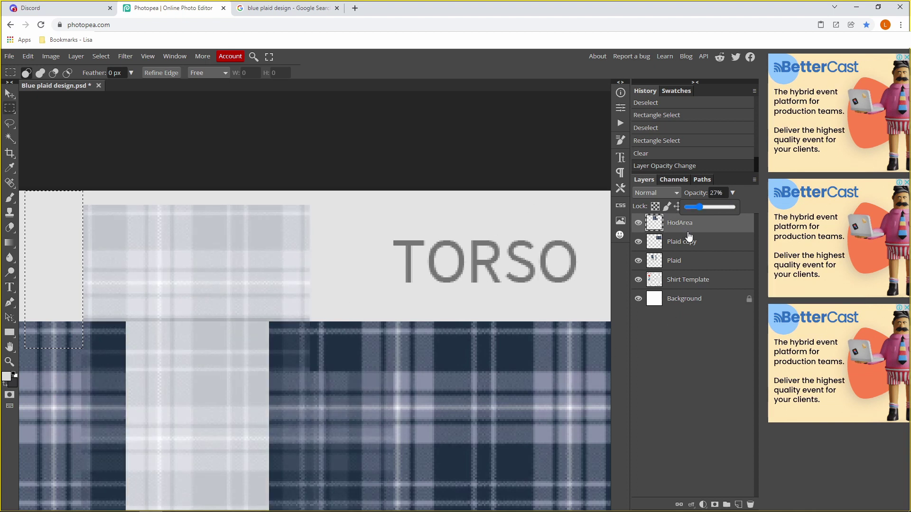
key("ctrl+d")
scroll(385, 355, "down", 3)
scroll(108, 248, "up", 2)
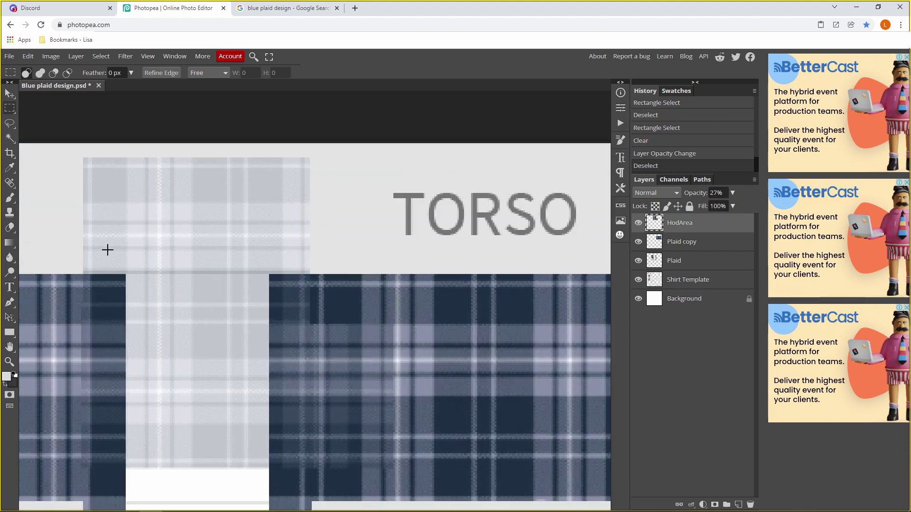
left_click_drag(82, 271, 400, 494)
left_click(733, 193)
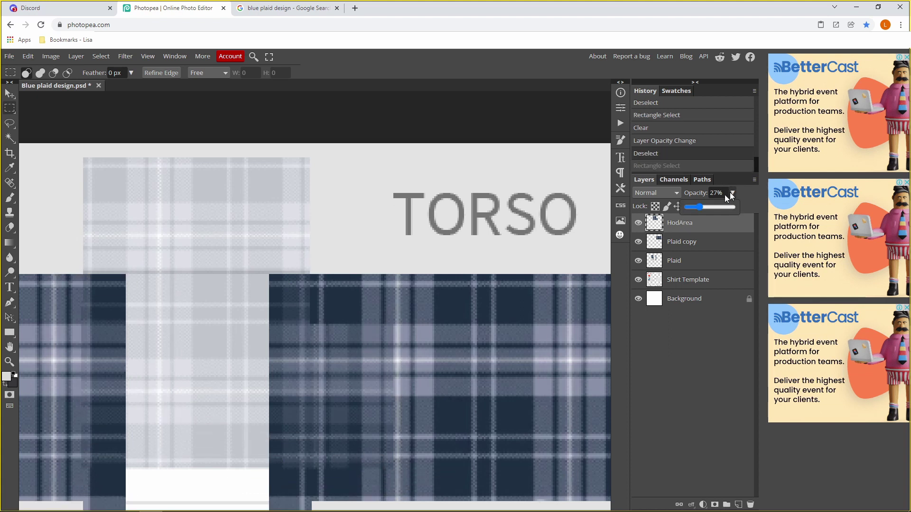
left_click_drag(700, 206, 36, 254)
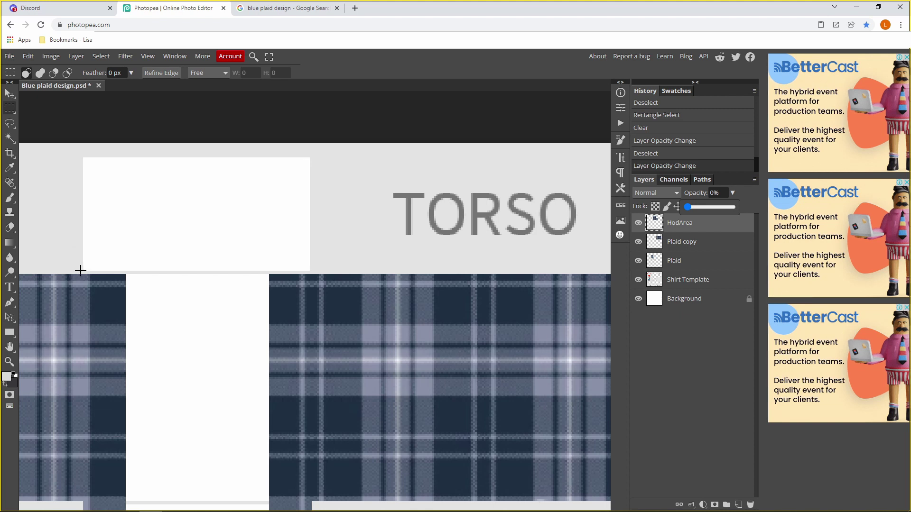
left_click(695, 207)
left_click(696, 207)
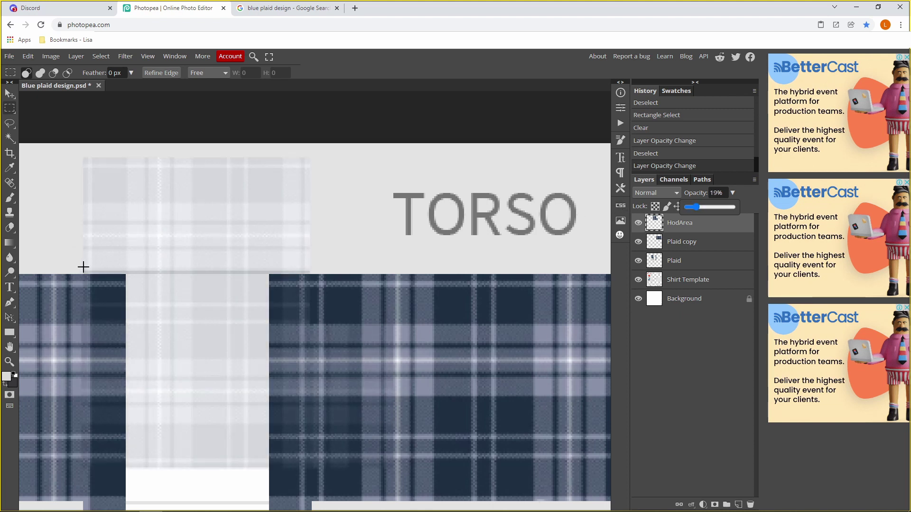
Try deleting the HodArea plaid below the upper torso panel and set the layer's opacity to 100%.
left_click_drag(81, 271, 497, 452)
scroll(323, 449, "down", 2)
key("Delete")
key("ctrl+d")
left_click(733, 193)
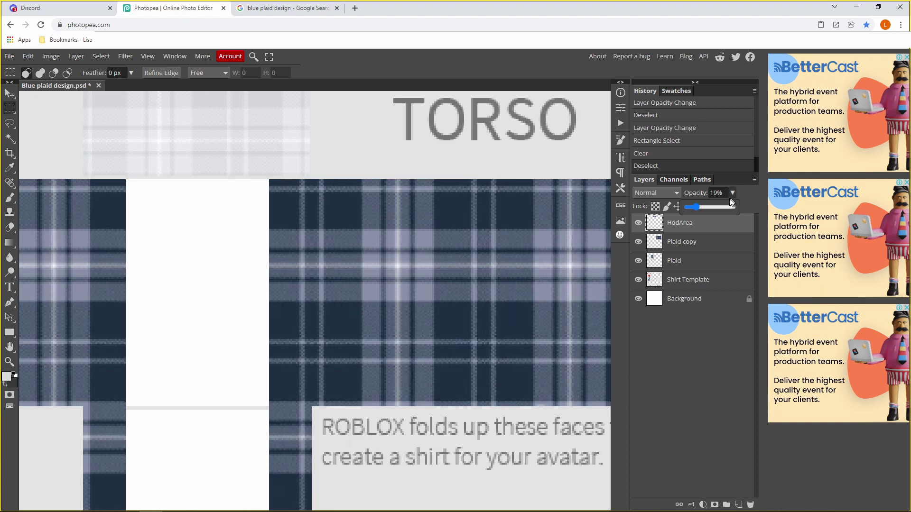
left_click_drag(696, 207, 756, 209)
Undo the last opacity change and the deletion of the lower HodArea plaid, and clear the restored selection.
left_click(9, 361)
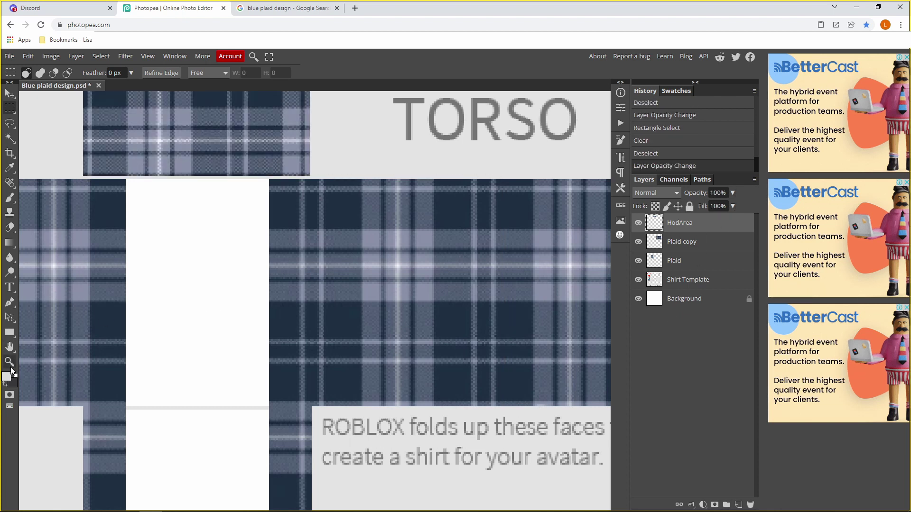
left_click(250, 332, "alt")
key("ctrl+z")
key("ctrl+z")
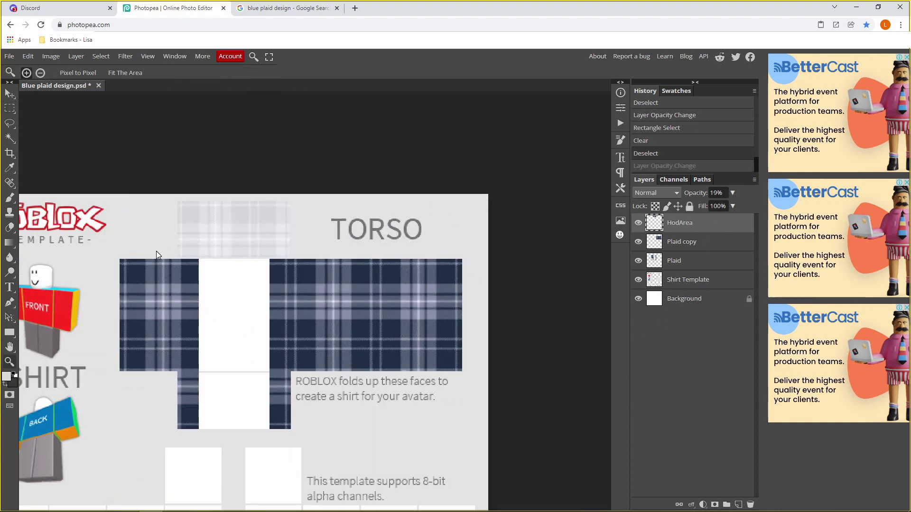
left_click(164, 248)
key("ctrl+z")
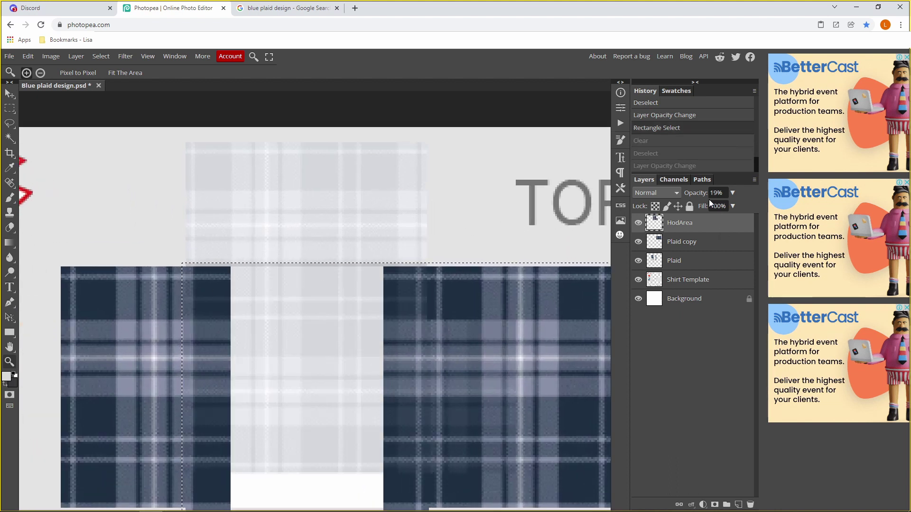
key("ctrl+d")
Set HodArea's opacity to 60% and delete its plaid below the upper torso panel, leaving nothing selected.
left_click(732, 193)
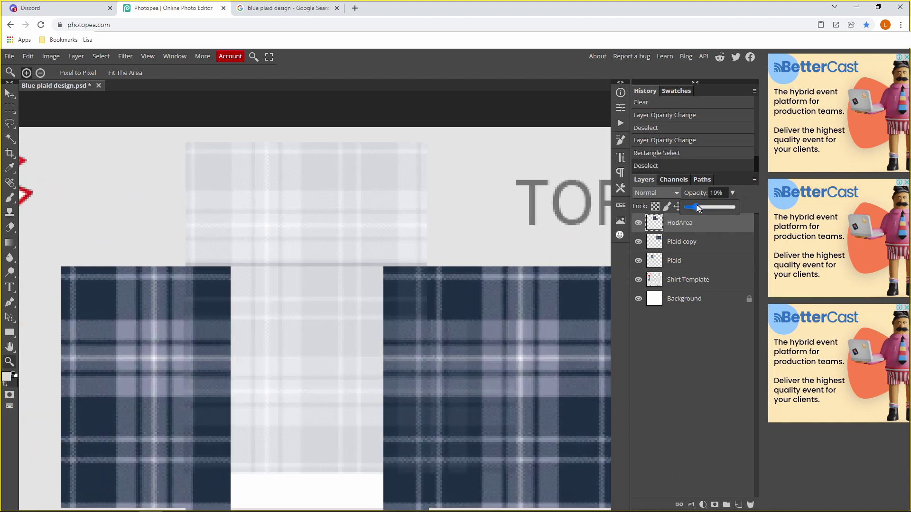
left_click_drag(694, 207, 714, 207)
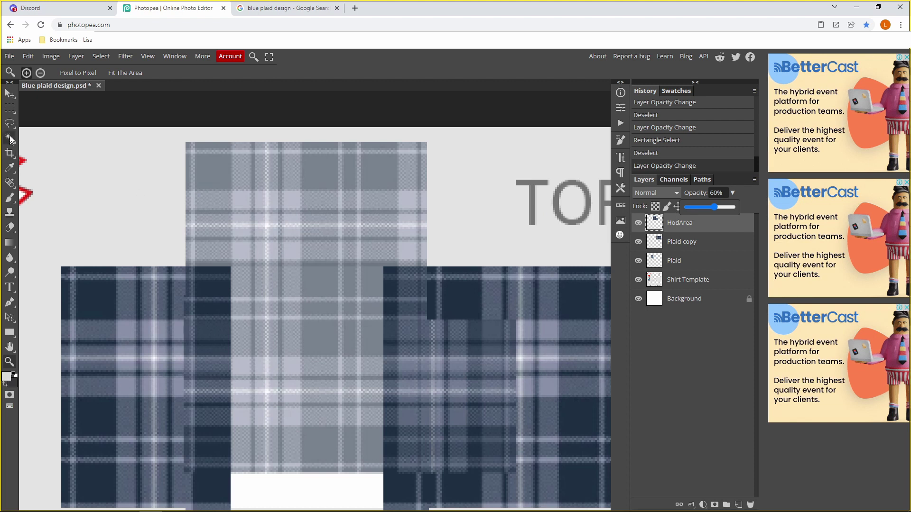
left_click(6, 114)
left_click_drag(182, 265, 638, 480)
key("Delete")
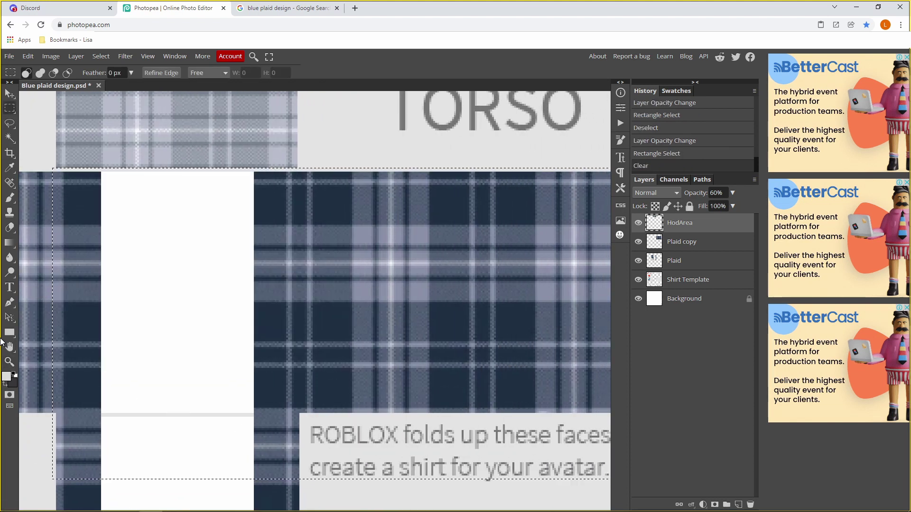
key("ctrl+d")
left_click_drag(322, 308, 258, 297)
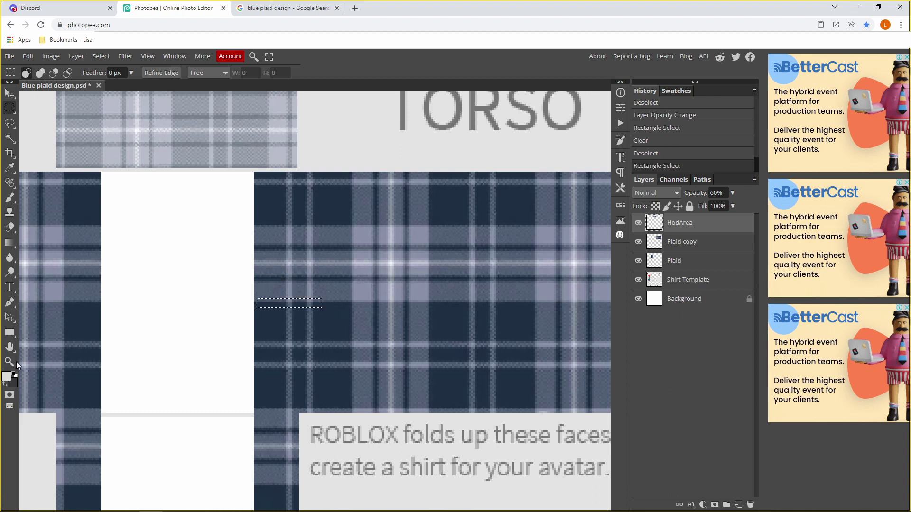
key("ctrl+d")
Restore the HodArea layer's opacity to 100%.
key("z")
key("ctrl+minus")
key("ctrl+minus")
key("ctrl+minus")
key("ctrl+plus")
key("ctrl+plus")
left_click(349, 299)
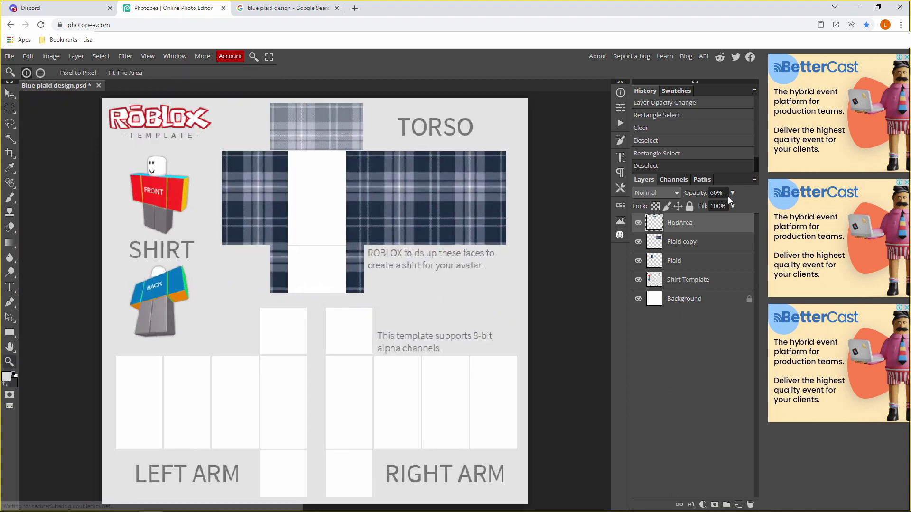
left_click(732, 192)
left_click_drag(714, 207, 735, 207)
left_click(345, 229)
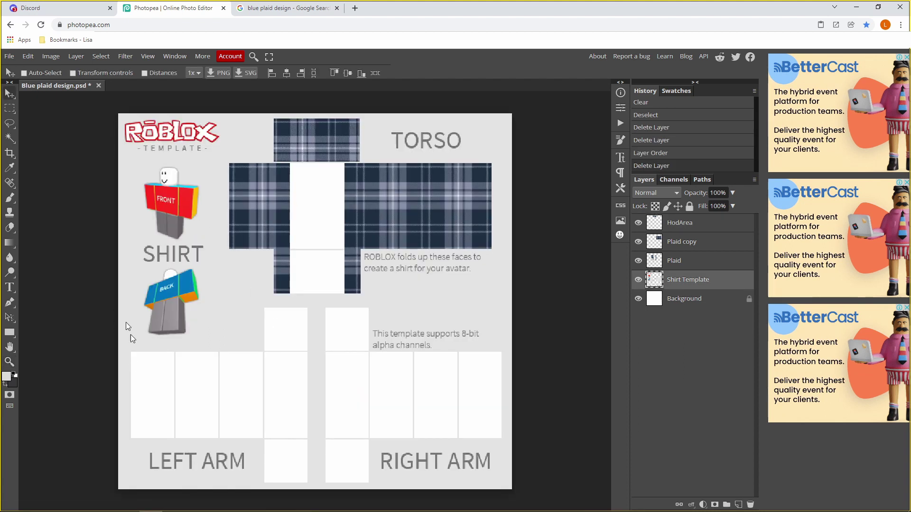
Hide the Background layer and show it again.
left_click(638, 298)
left_click(638, 299)
scroll(195, 133, "up", 2)
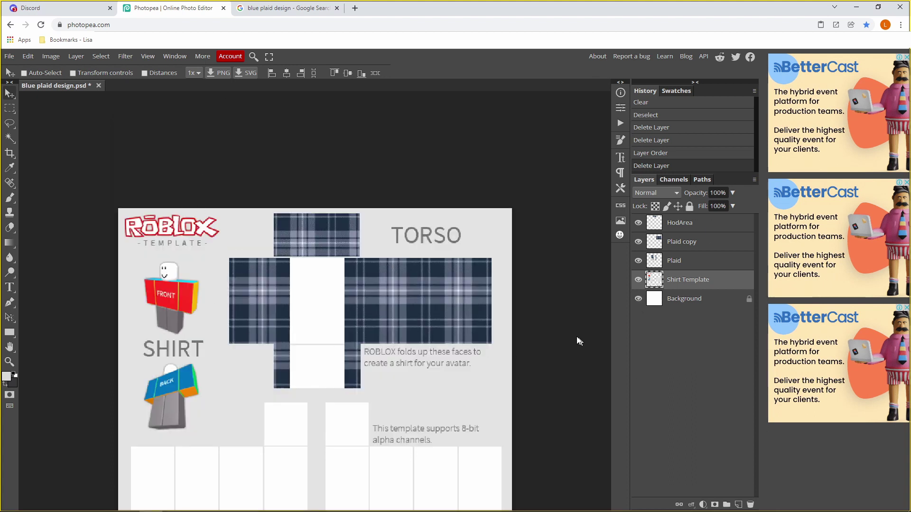
Group the HodArea, Plaid copy and Plaid layers into a folder named TopHalf.
left_click(703, 229)
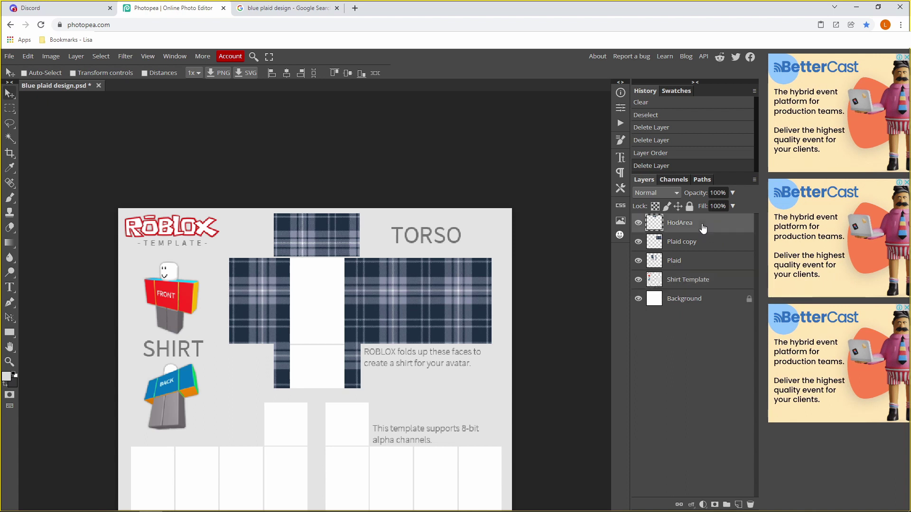
left_click(689, 269, "shift")
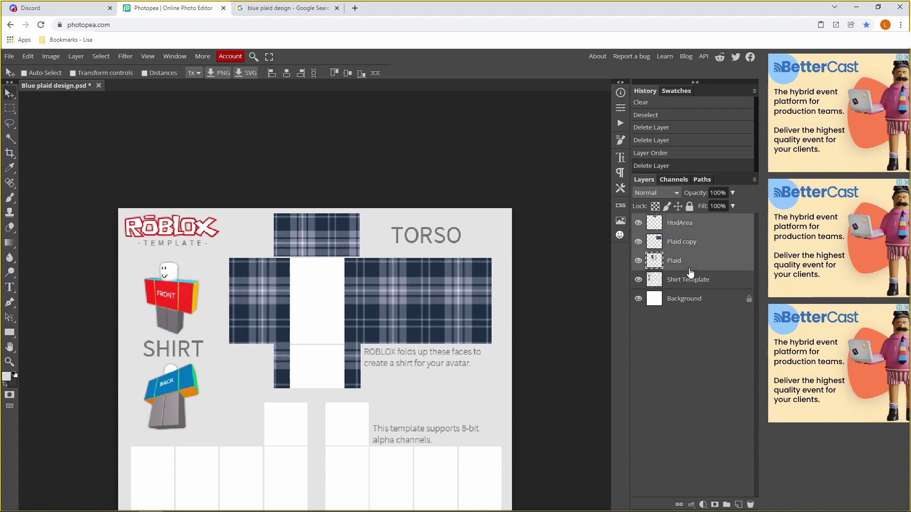
key("ctrl+g")
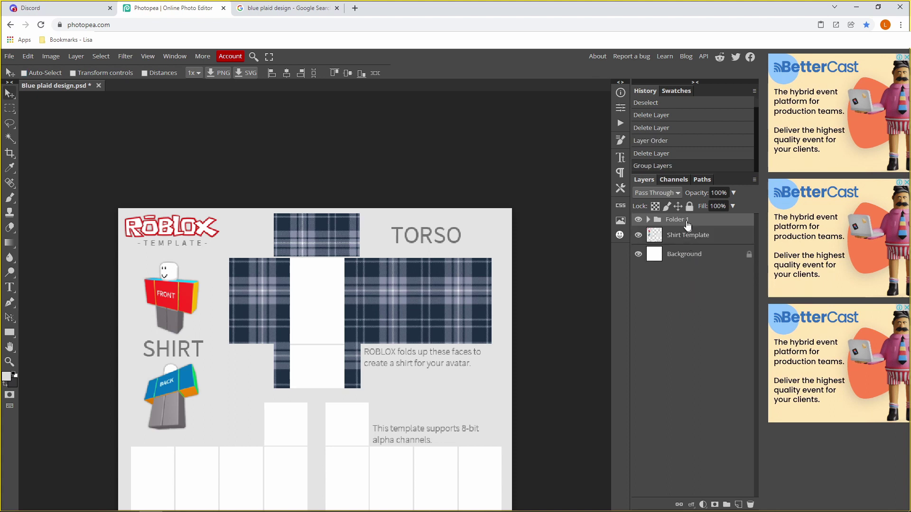
double_click(683, 219)
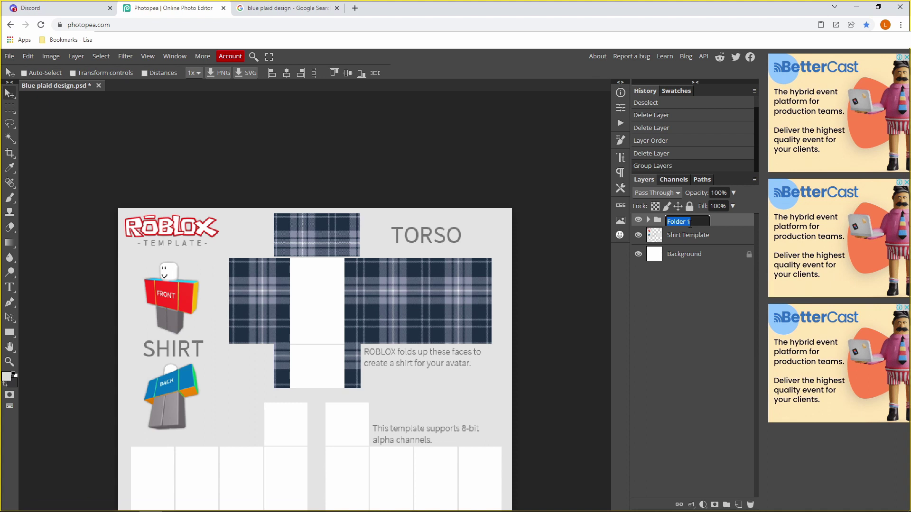
type("TopHalf")
key("Return")
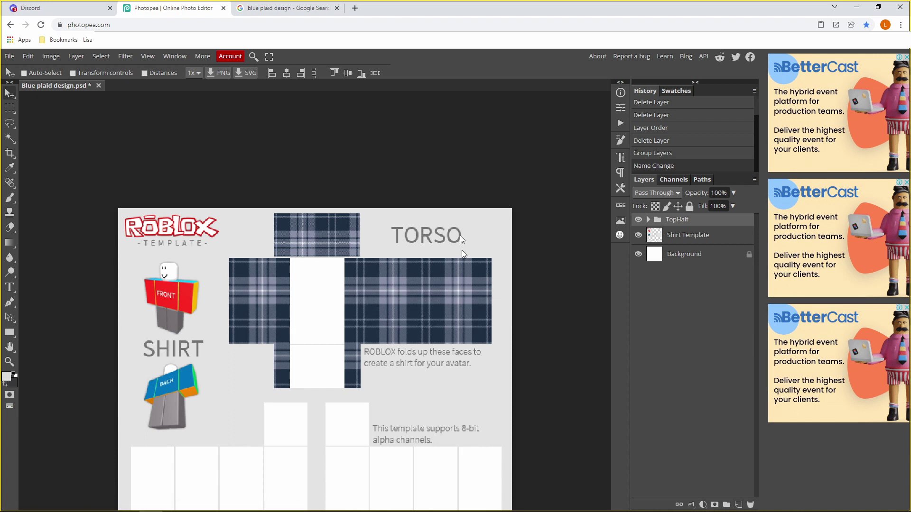
Examine the arm panels and the seam between the upper hood plaid and the torso plaid up close.
left_click(9, 362)
left_click(261, 431)
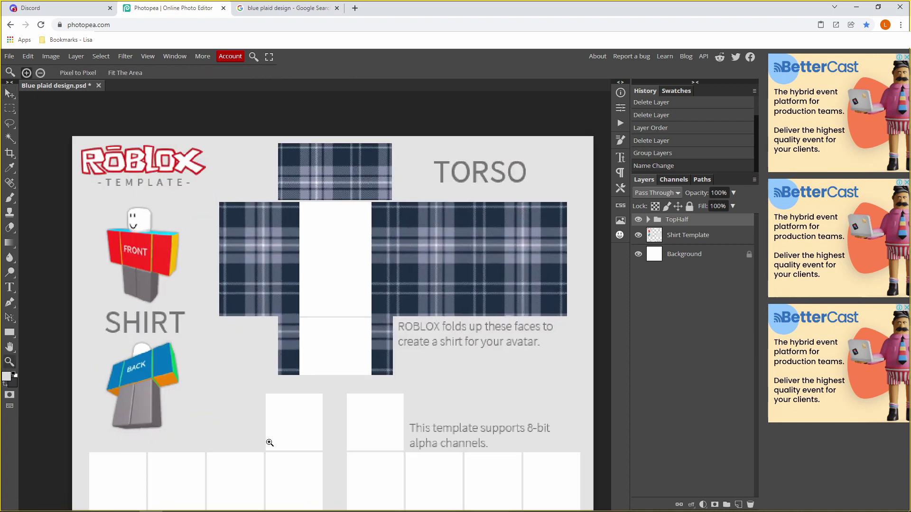
left_click_drag(281, 461, 290, 471)
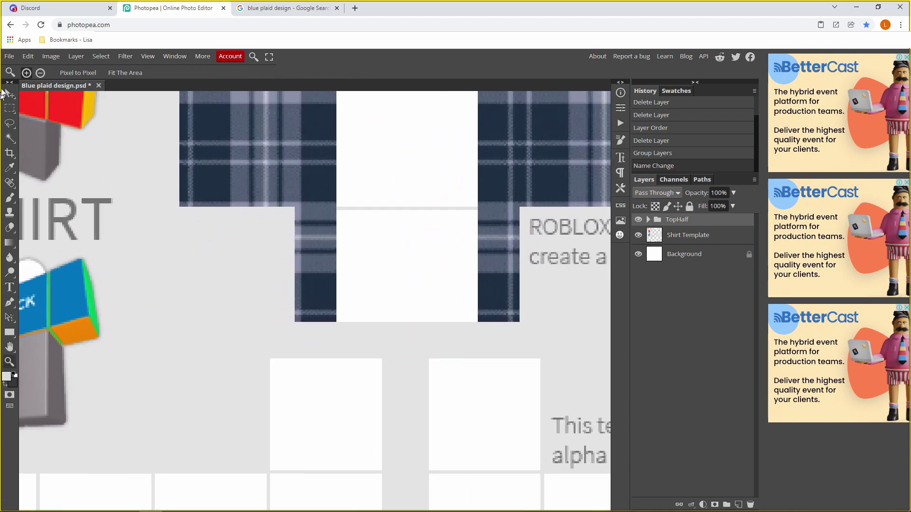
key("v")
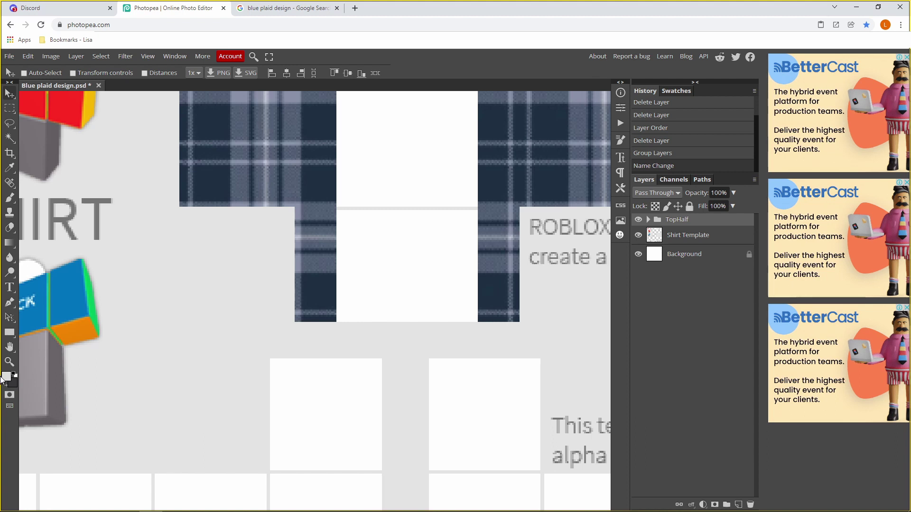
left_click(10, 361)
scroll(193, 342, "down", 5)
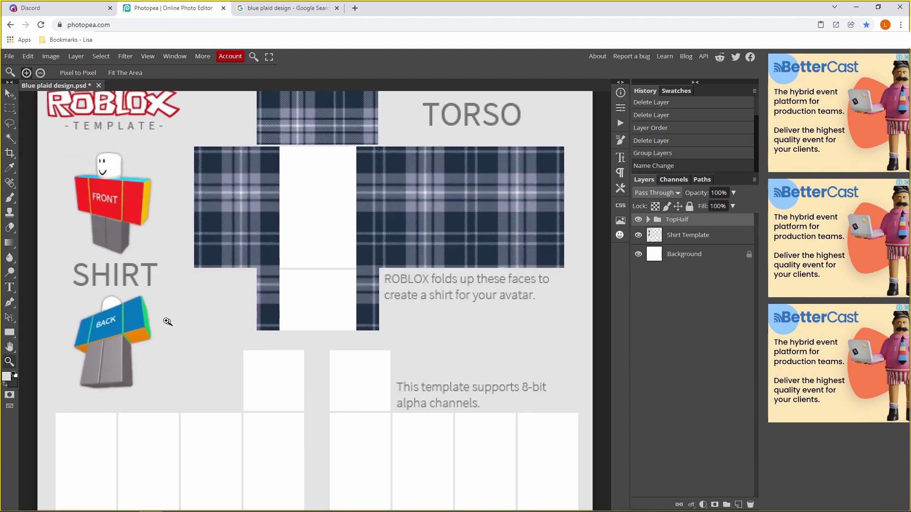
scroll(164, 320, "down", 2)
scroll(147, 259, "up", 1)
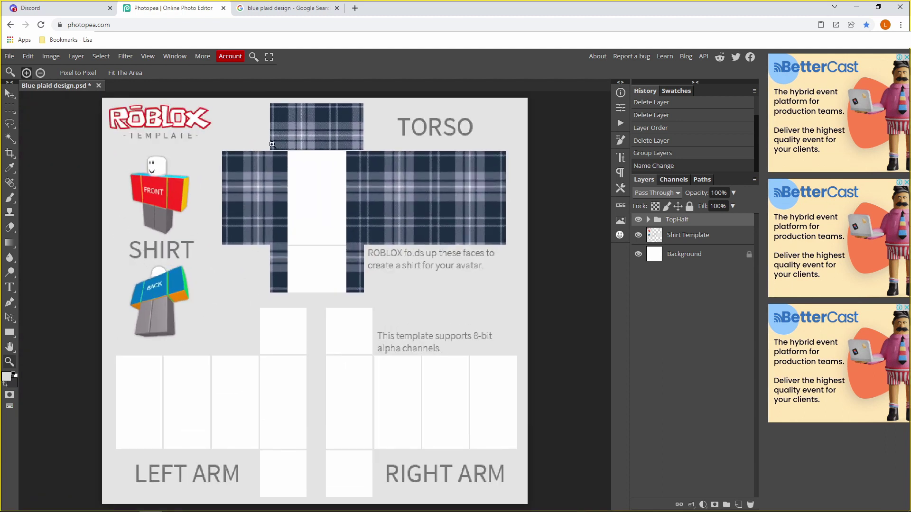
scroll(278, 183, "up", 2)
scroll(319, 319, "up", 4)
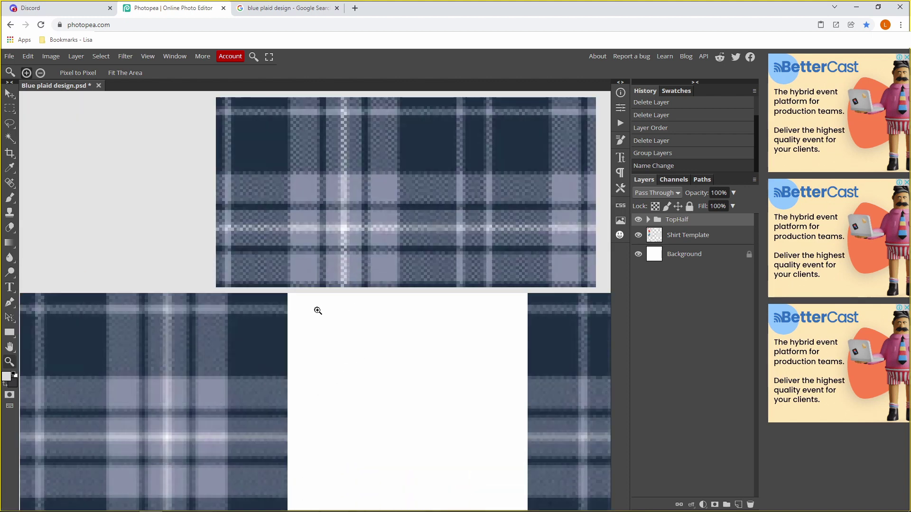
scroll(315, 308, "up", 1)
scroll(331, 315, "down", 2)
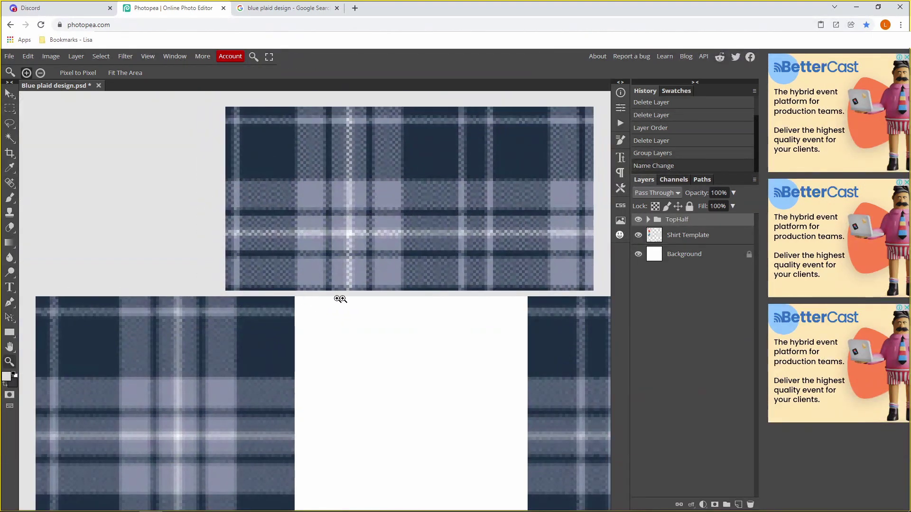
scroll(455, 343, "down", 2)
scroll(455, 344, "down", 3)
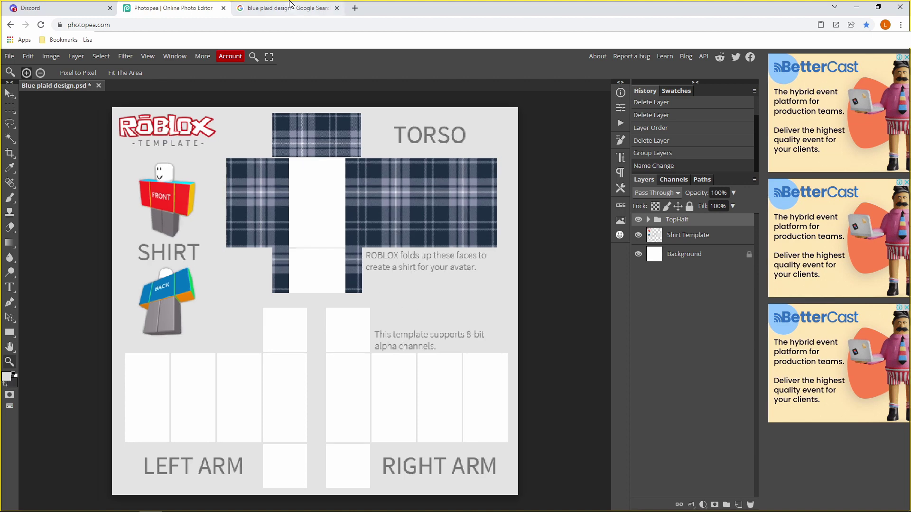
Copy the blue plaid image from the Google search results and paste it into the shirt document in Photopea.
left_click(290, 8)
right_click(686, 125)
left_click(725, 250)
left_click(169, 8)
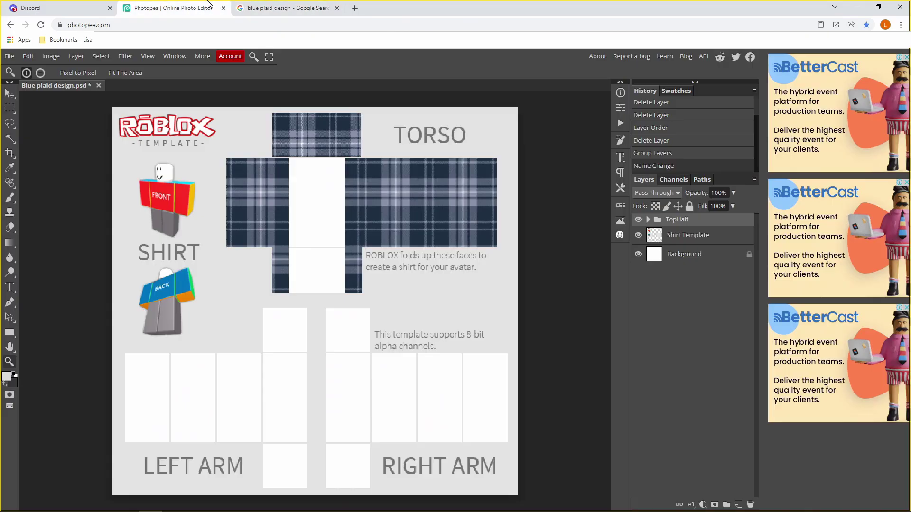
key("ctrl+v")
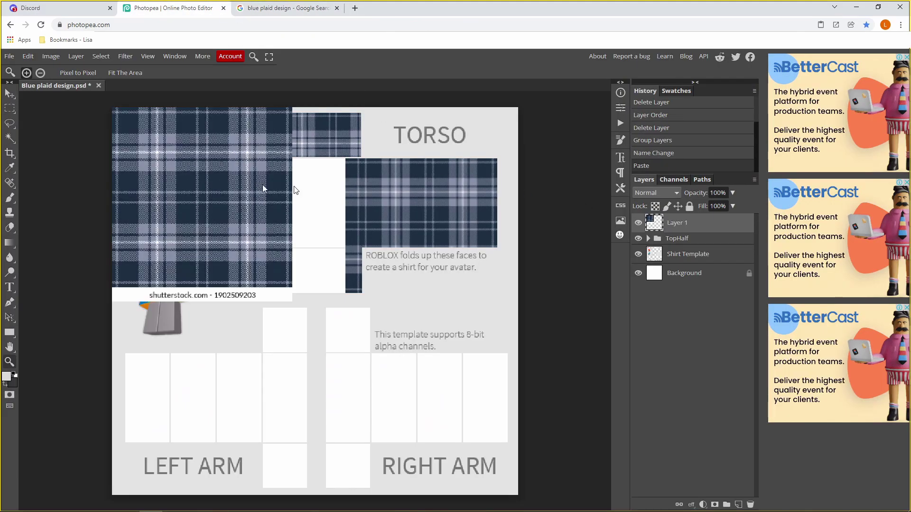
Delete the white Shutterstock caption strip along the bottom of the pasted plaid and clear the selection.
left_click(10, 108)
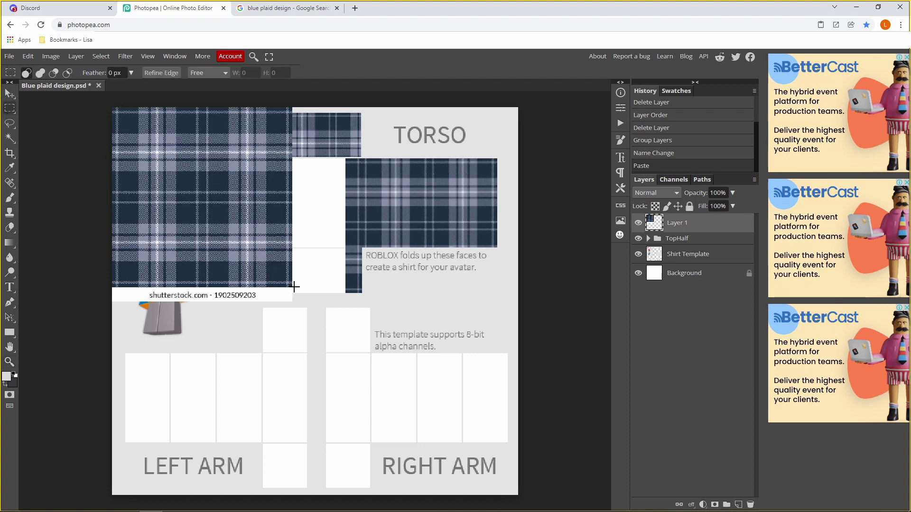
left_click_drag(293, 287, 84, 408)
key("Delete")
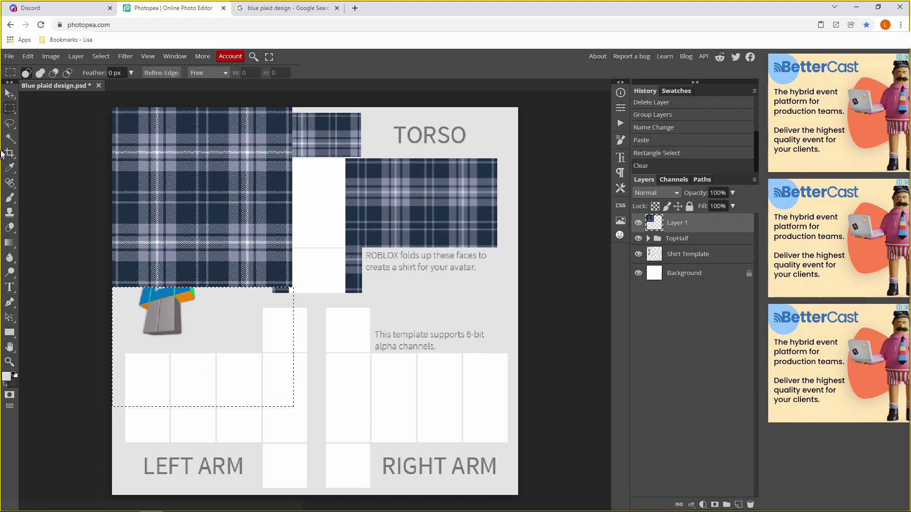
key("ctrl+d")
Move the pasted plaid down over the left arm area and scale it proportionally to 72.69% with Free Transform.
left_click(7, 95)
left_click_drag(202, 194, 231, 329)
left_click(28, 56)
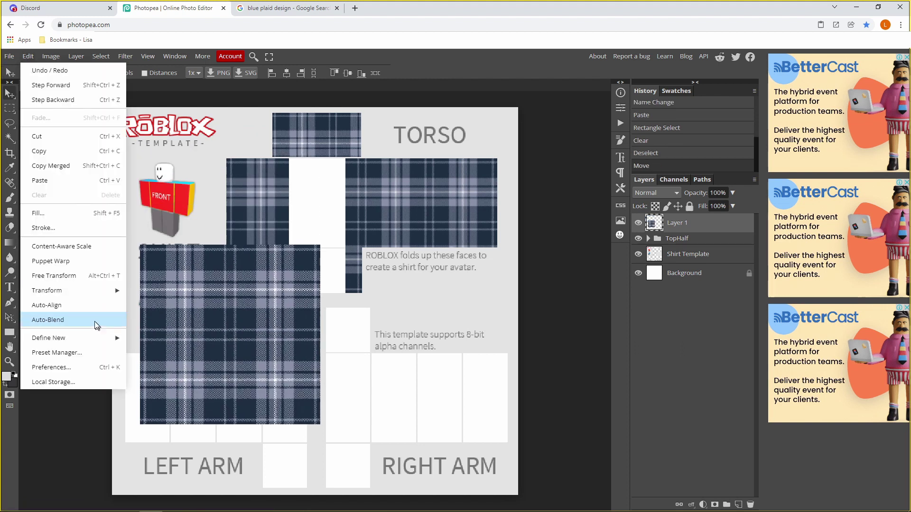
left_click(43, 275)
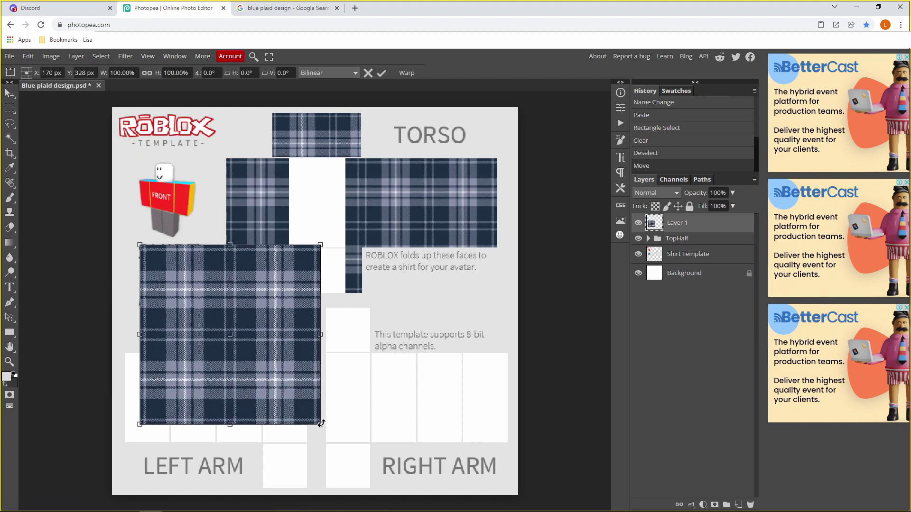
left_click_drag(319, 425, 274, 375)
Position the scaled plaid flush with the outer edge of the left arm panels at X 114 px, Y 373 px and apply the transform.
scroll(174, 375, "down", 1)
left_click_drag(174, 376, 146, 322)
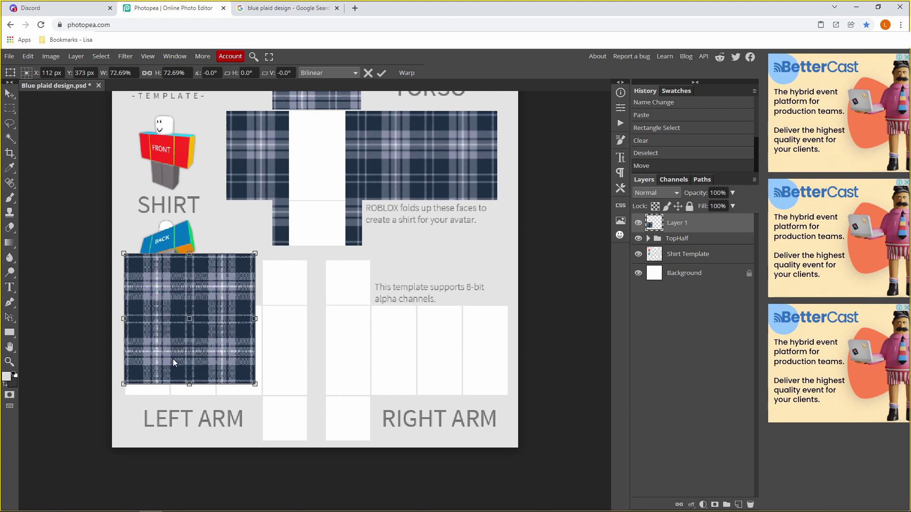
left_click_drag(198, 371, 197, 341)
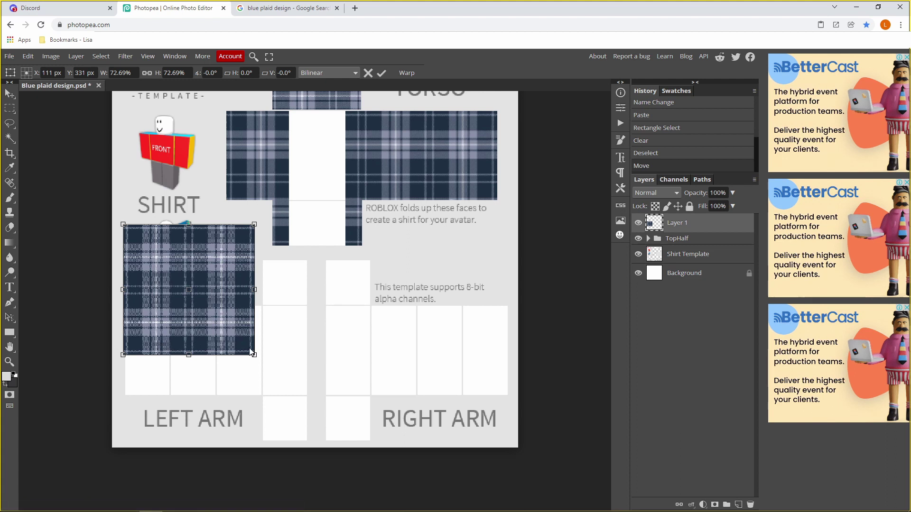
left_click_drag(248, 320, 250, 351)
key("Up")
key("Up")
key("Up")
key("Up")
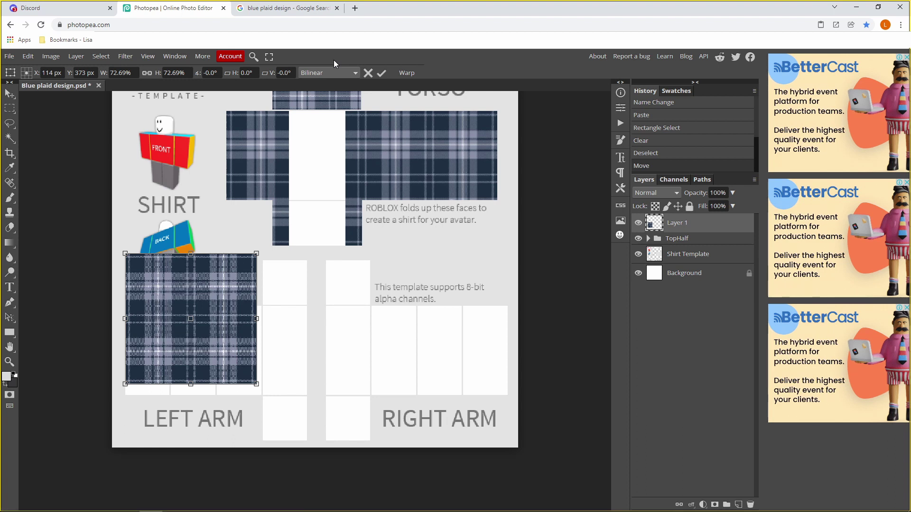
left_click(382, 73)
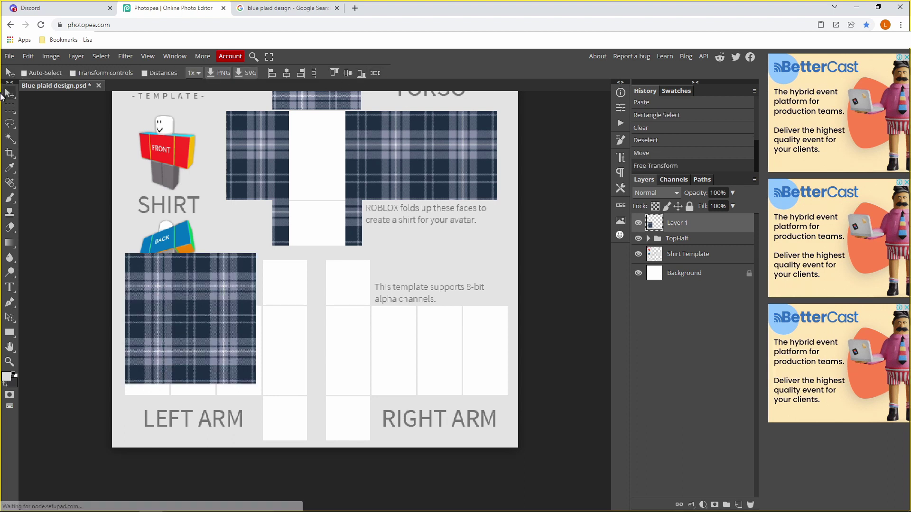
Duplicate the left arm plaid directly beside the original so the pattern continues, and set the copy's opacity to 16%.
left_click_drag(178, 309, 309, 305)
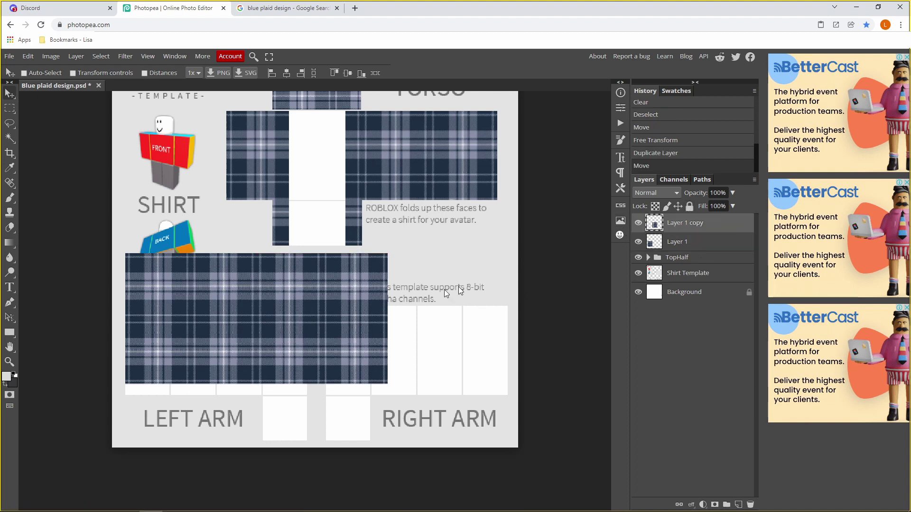
left_click_drag(735, 195, 687, 207)
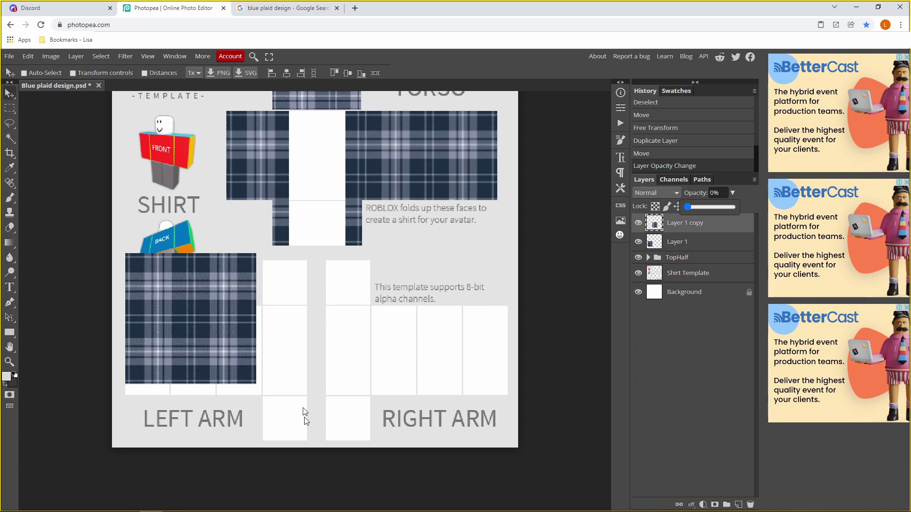
mouse_move(687, 206)
left_mouse_down()
mouse_move(792, 209)
mouse_move(694, 201)
left_mouse_up()
left_click(9, 361)
left_click(308, 369)
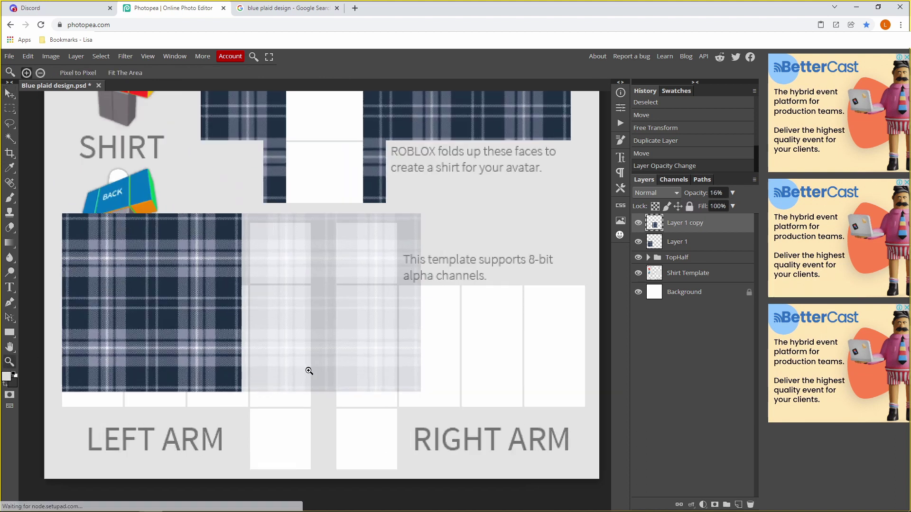
left_click(10, 111)
left_click_drag(504, 168, 313, 471)
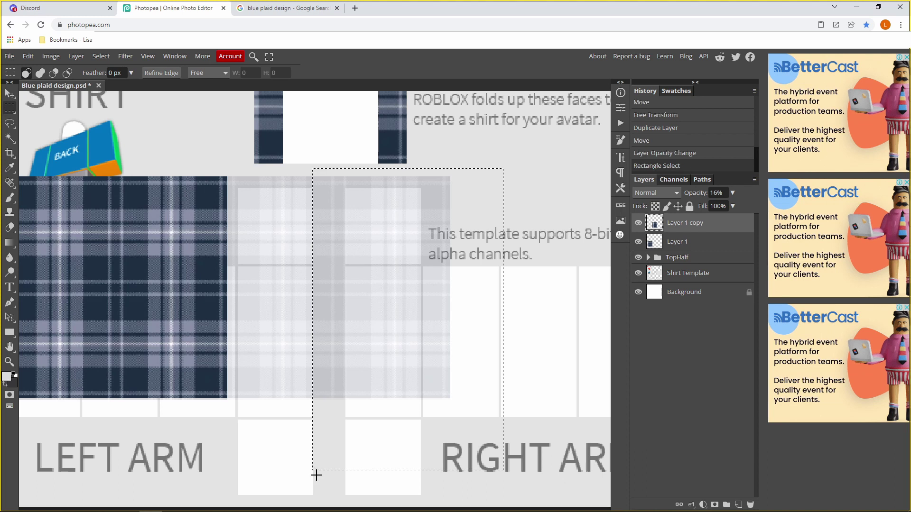
key("Delete")
key("ctrl+d")
scroll(337, 254, "up", 1)
key("ctrl+z")
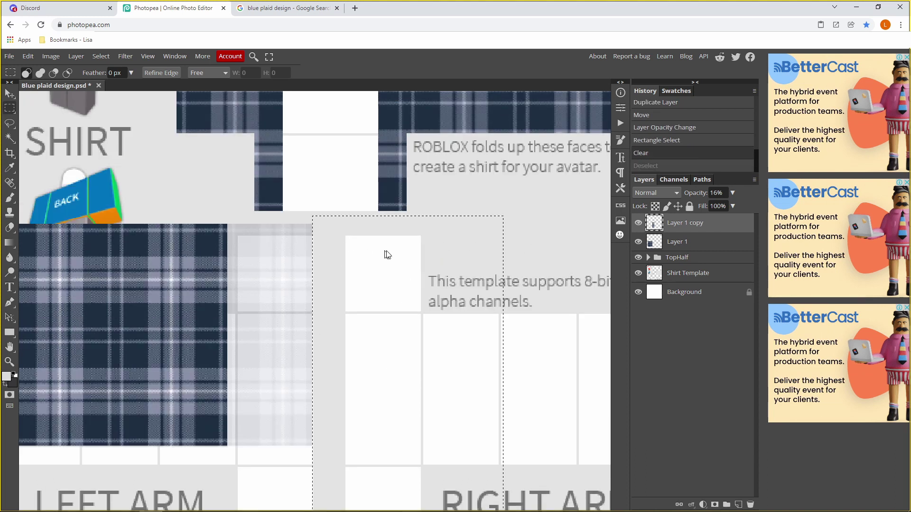
key("ctrl+z")
key("ctrl+d")
Delete the copy's plaid beyond the left arm's inner edge and above its upper panel, leaving nothing selected.
left_click_drag(565, 189, 314, 499)
key("Delete")
key("ctrl+d")
scroll(309, 329, "up", 2)
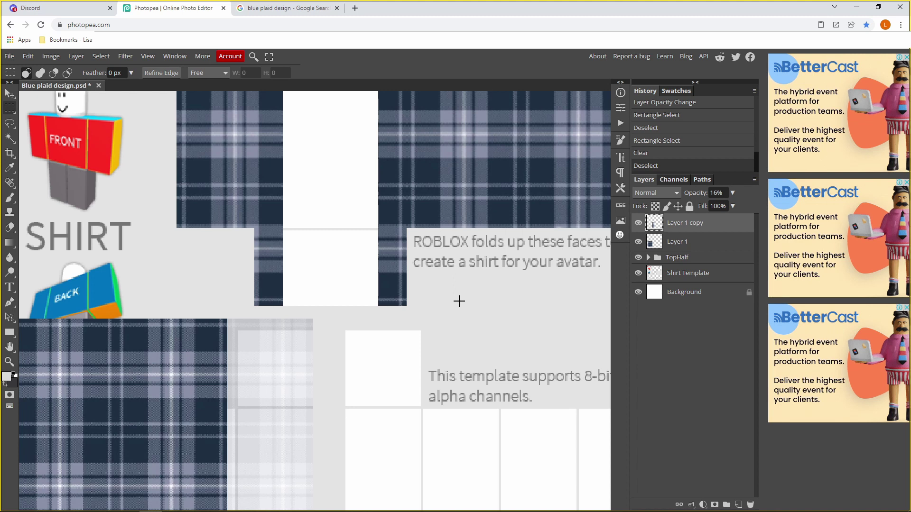
left_click_drag(370, 254, 179, 330)
key("Delete")
key("ctrl+d")
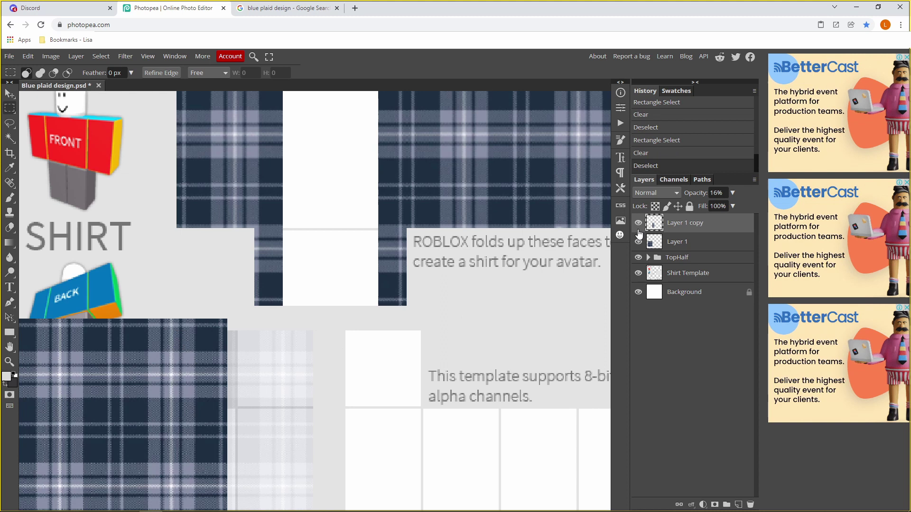
Restore the Layer 1 copy layer's opacity to 100%.
left_click(733, 192)
left_click(733, 207)
scroll(427, 266, "down", 5)
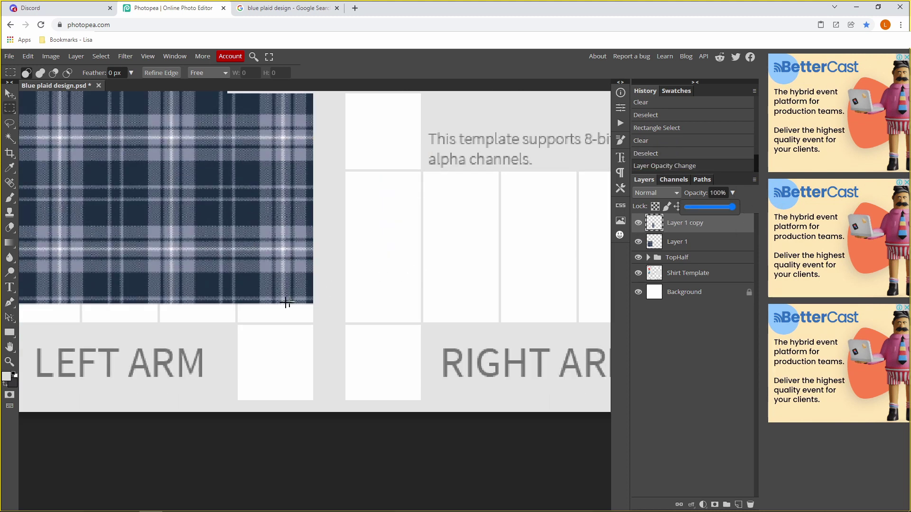
scroll(411, 277, "up", 2)
Set Layer 1's opacity to 14% so the left arm panels beneath its plaid can be seen.
key("z")
left_click(149, 311, "alt")
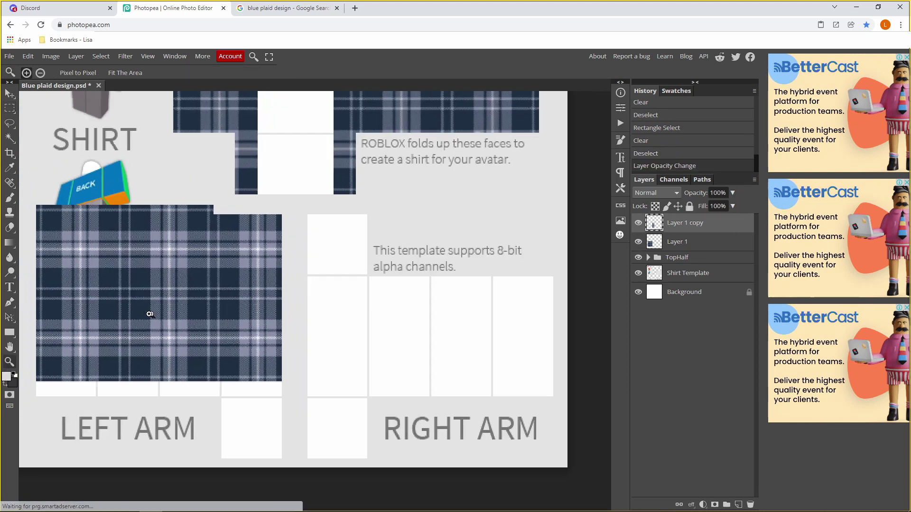
left_click(105, 270)
left_click(678, 243)
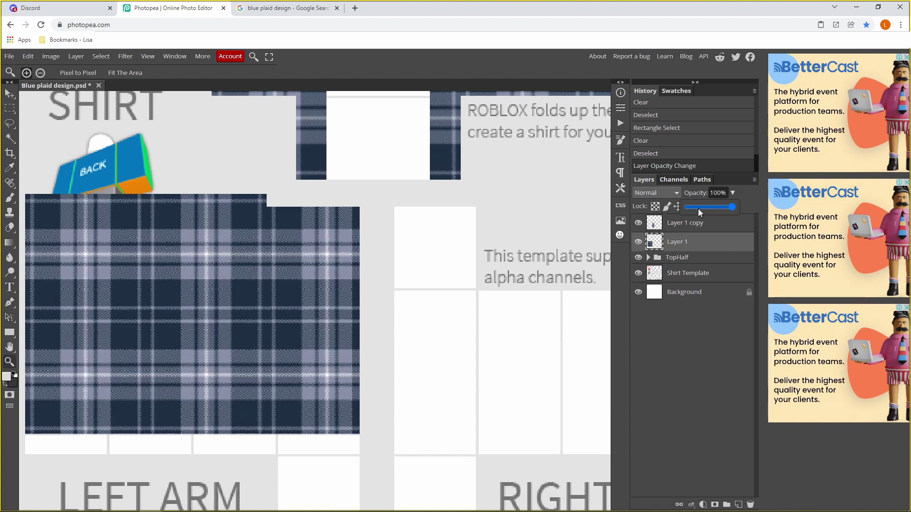
left_click(695, 208)
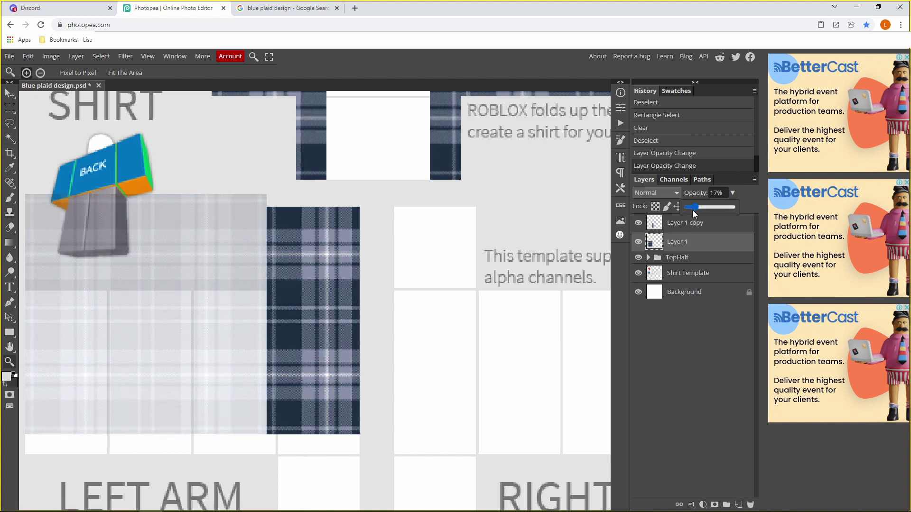
left_click_drag(693, 211, 692, 211)
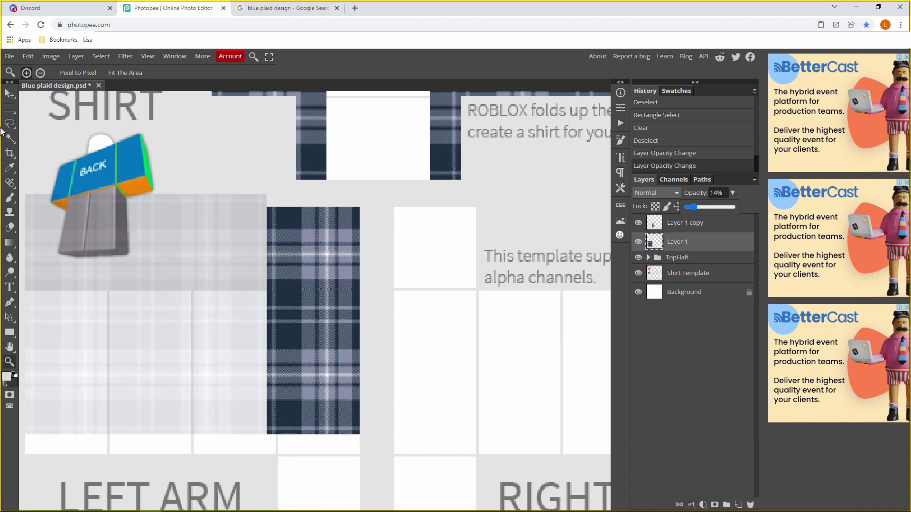
Delete Layer 1's plaid above the row of long left arm panels and clear the selection.
left_click(10, 109)
left_click_drag(340, 133, 47, 287)
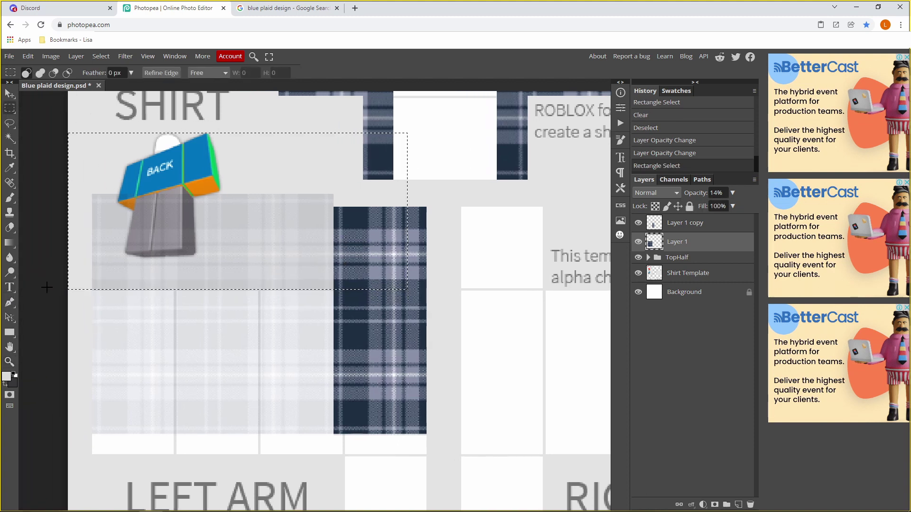
key("Delete")
key("ctrl+d")
key("ctrl+z")
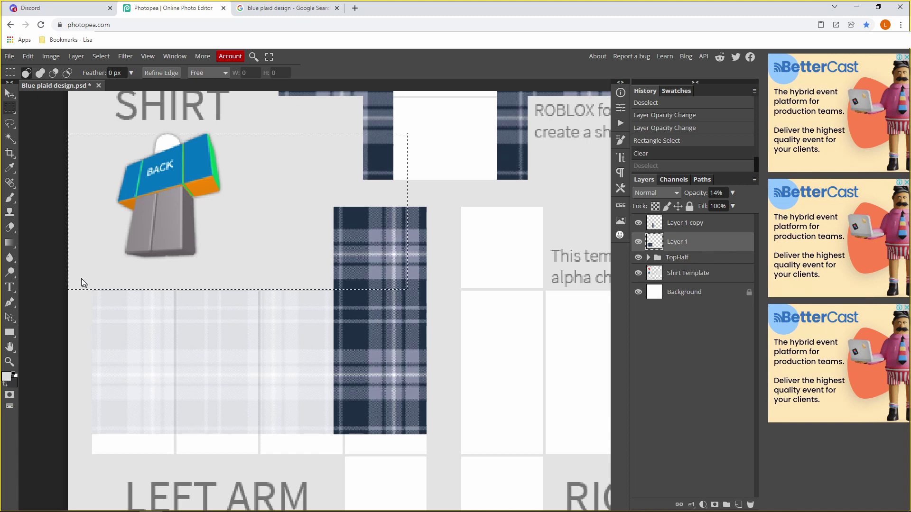
left_click(298, 317)
Restore Layer 1's opacity to 100%.
left_click(732, 193)
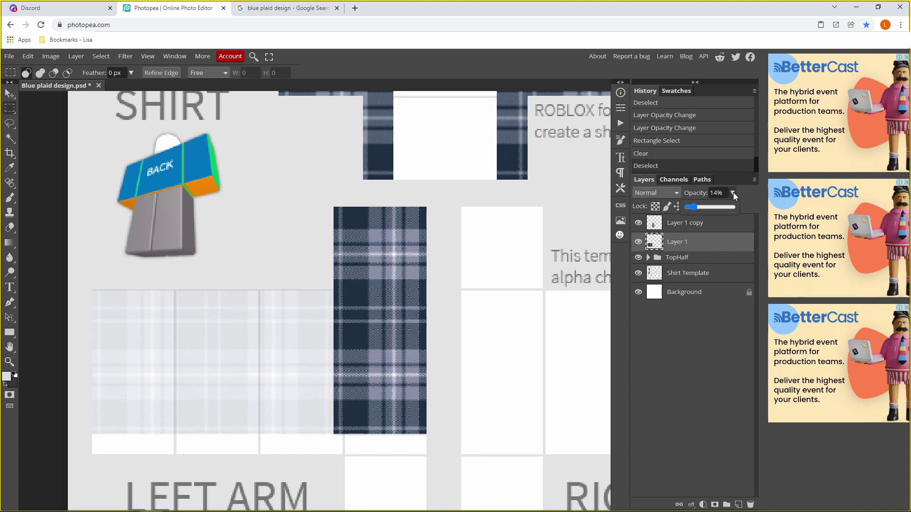
left_click_drag(691, 207, 740, 207)
key("z")
scroll(94, 354, "down", 5)
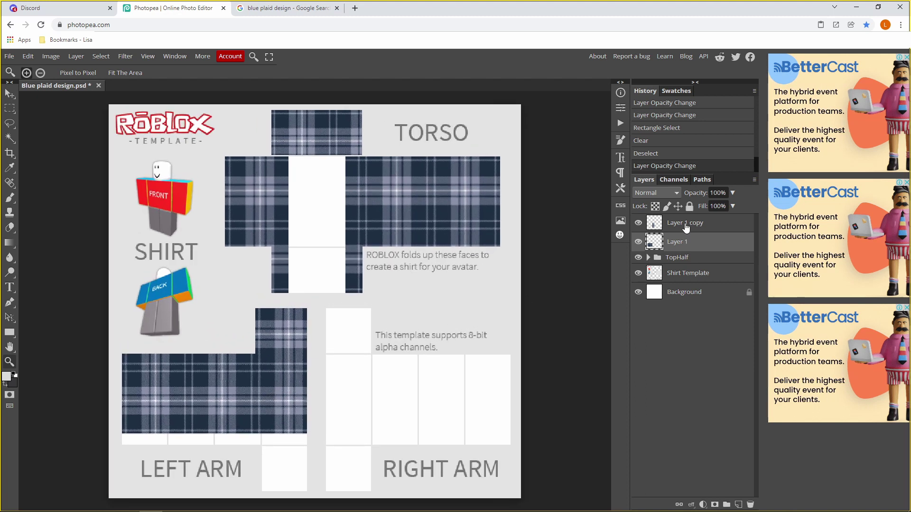
left_click(8, 97)
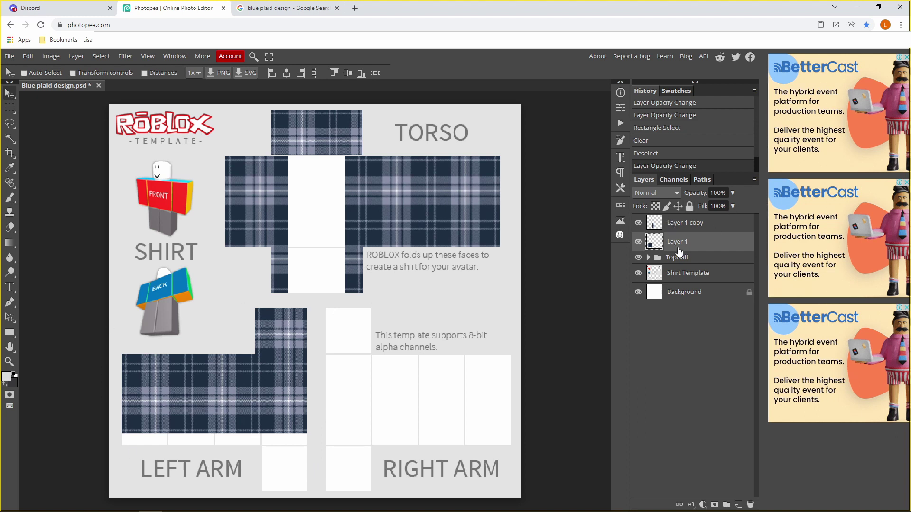
Duplicate Layer 1 and Layer 1 copy, then flip the two originals horizontally.
left_click(691, 227, "shift")
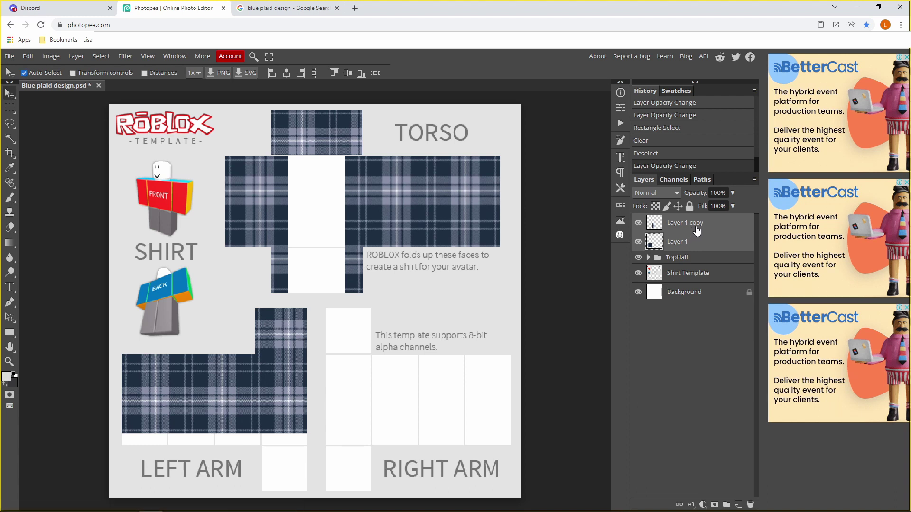
key("ctrl+j")
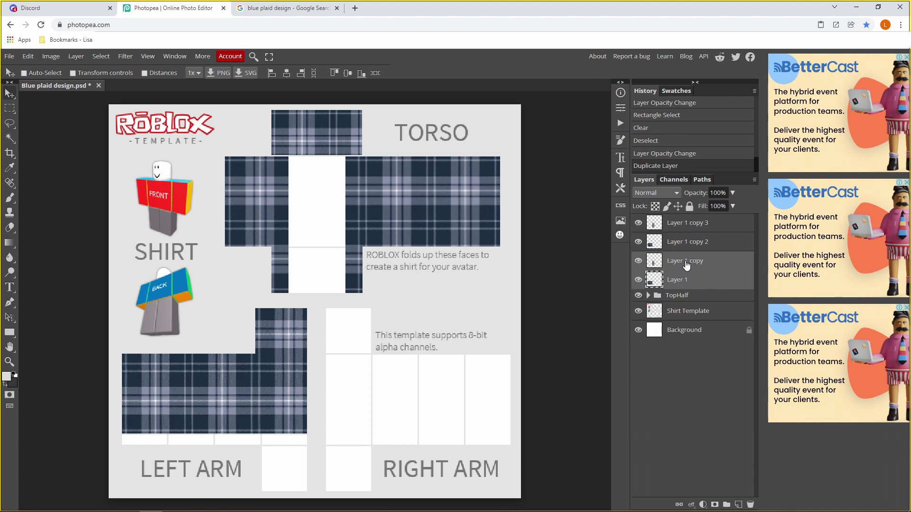
left_click(28, 57)
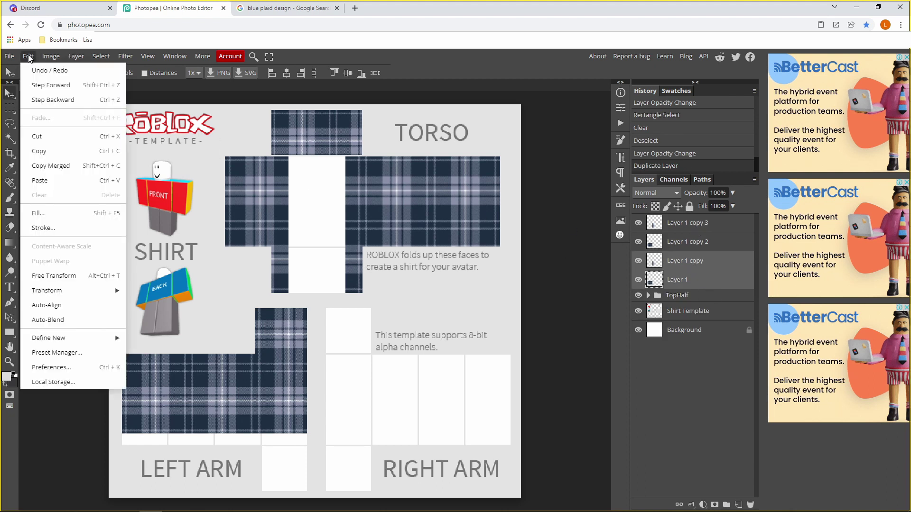
mouse_move(84, 292)
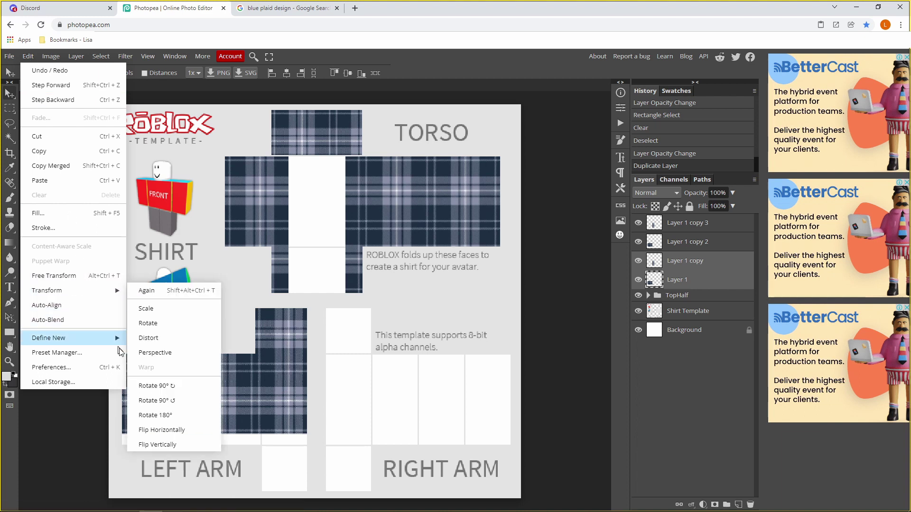
left_click(152, 429)
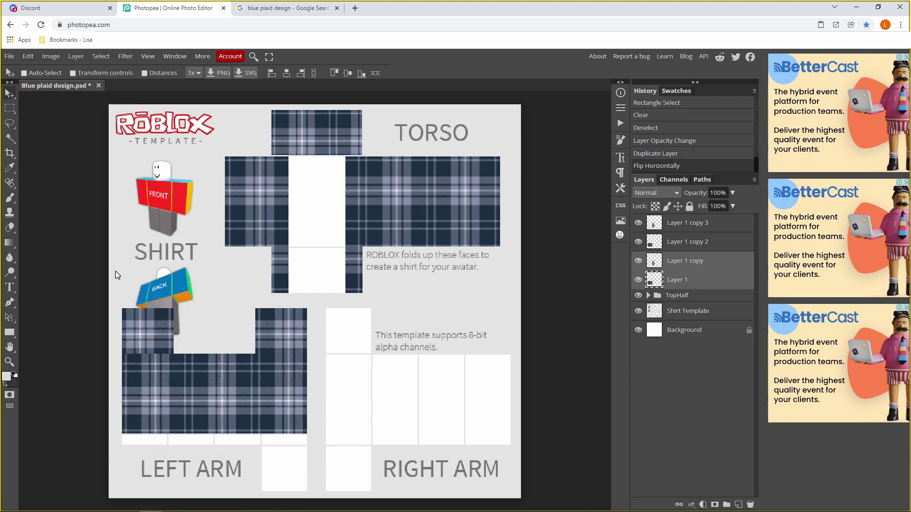
Move the flipped arm plaid across with Free Transform and align it with the right arm panels.
left_click(29, 57)
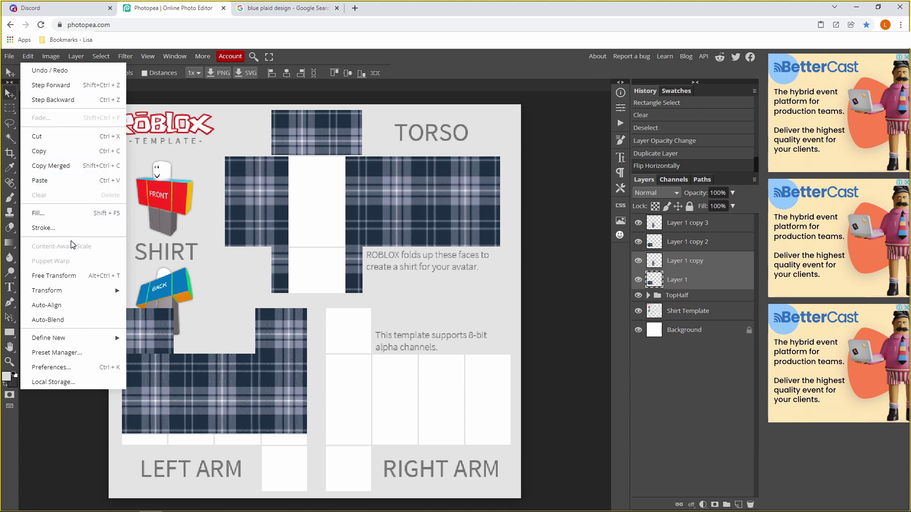
left_click(64, 275)
left_click_drag(158, 377, 352, 372)
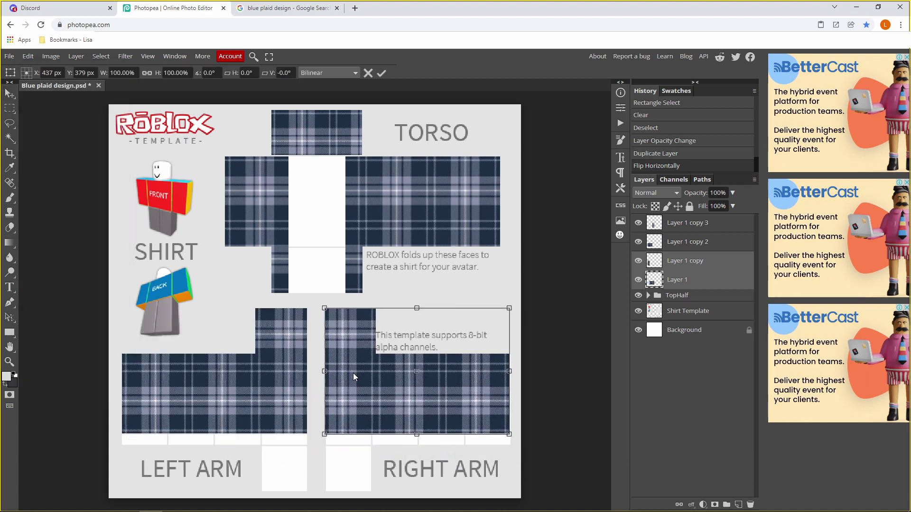
left_click(381, 73)
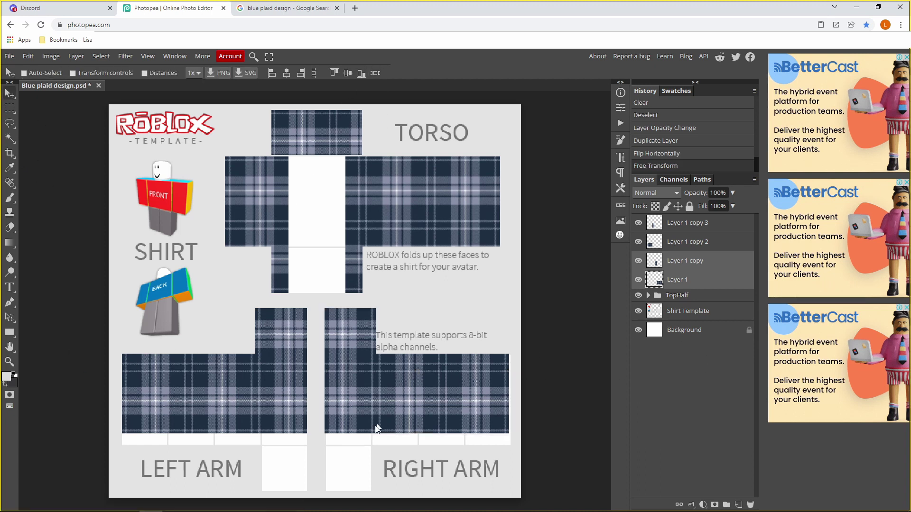
left_click_drag(375, 431, 377, 431)
Delete the white Background layer.
double_click(10, 362)
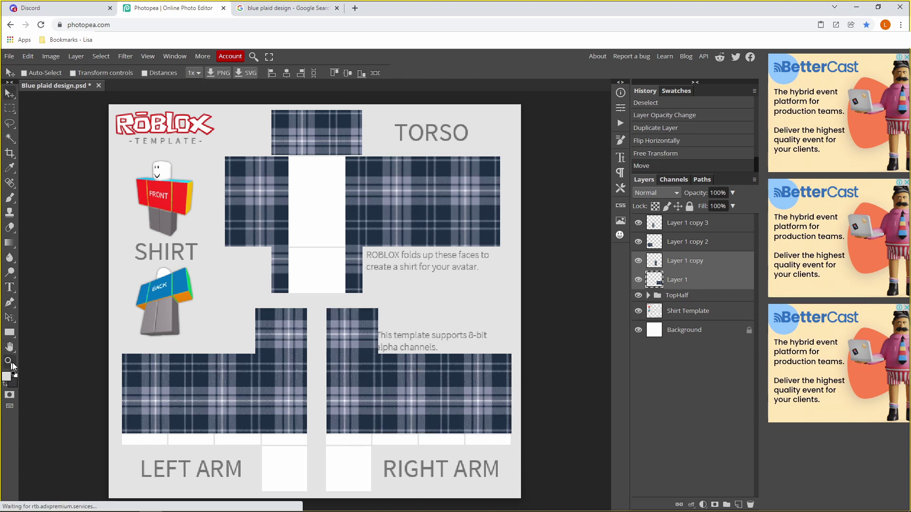
left_click(327, 203)
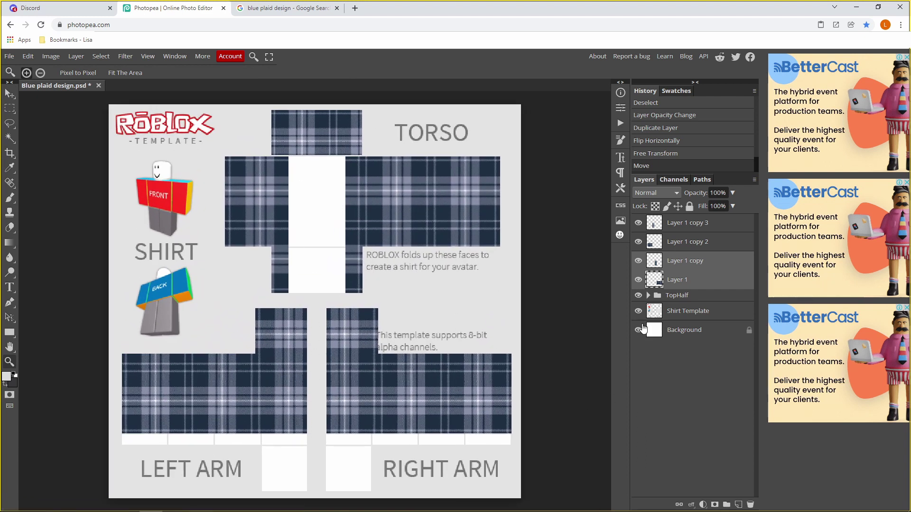
left_click(713, 337)
key("Delete")
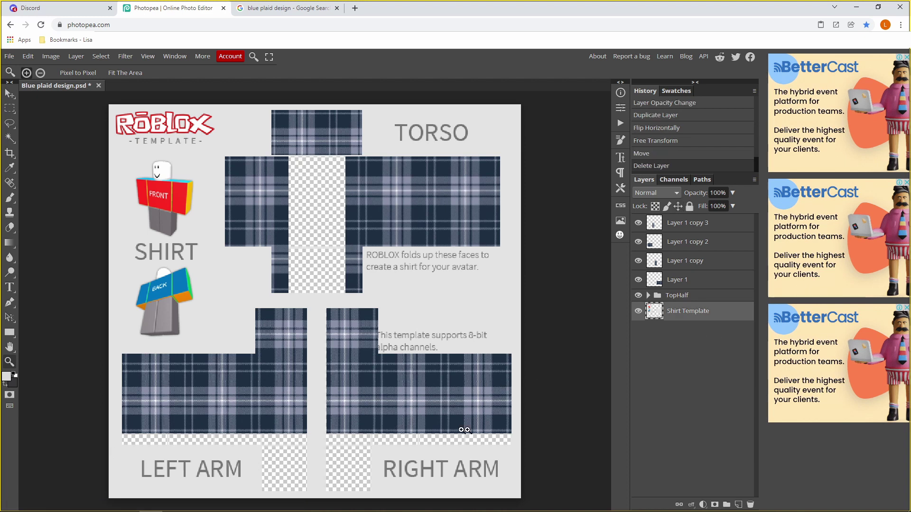
Add a new layer directly above Shirt Template and enlarge the Brush tool's tip.
scroll(306, 274, "up", 2)
left_click_drag(313, 279, 320, 286)
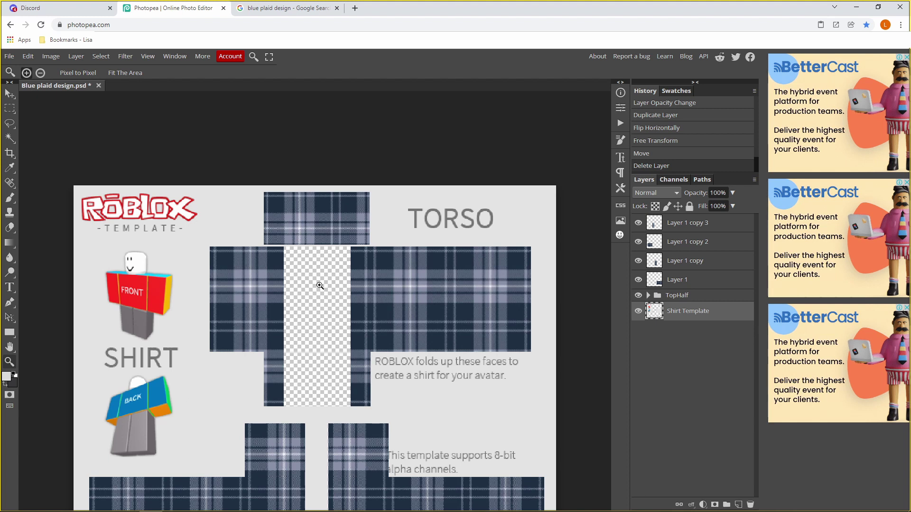
left_click_drag(320, 285, 329, 303)
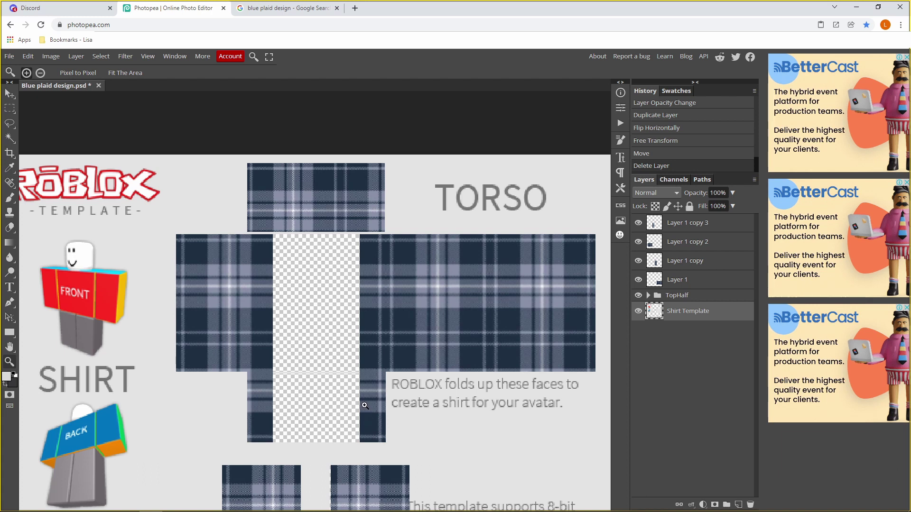
left_click(739, 505)
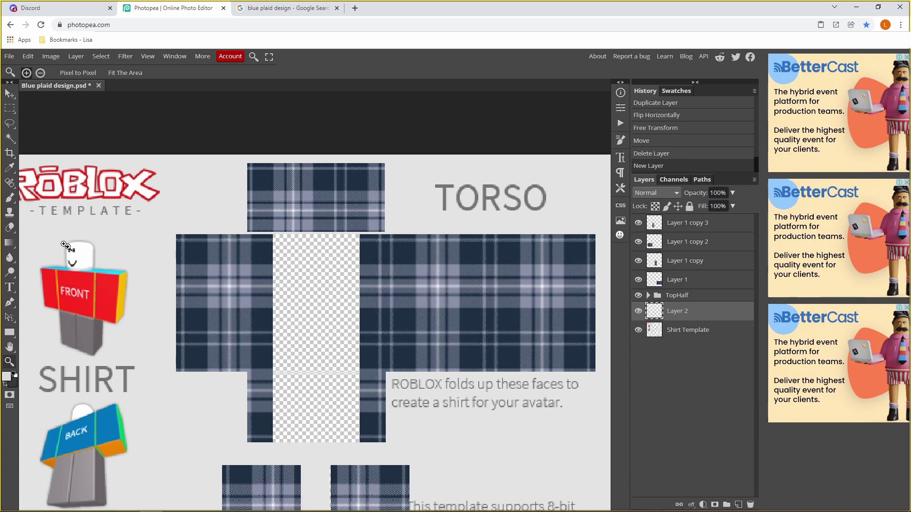
left_click(8, 202)
left_click(28, 74)
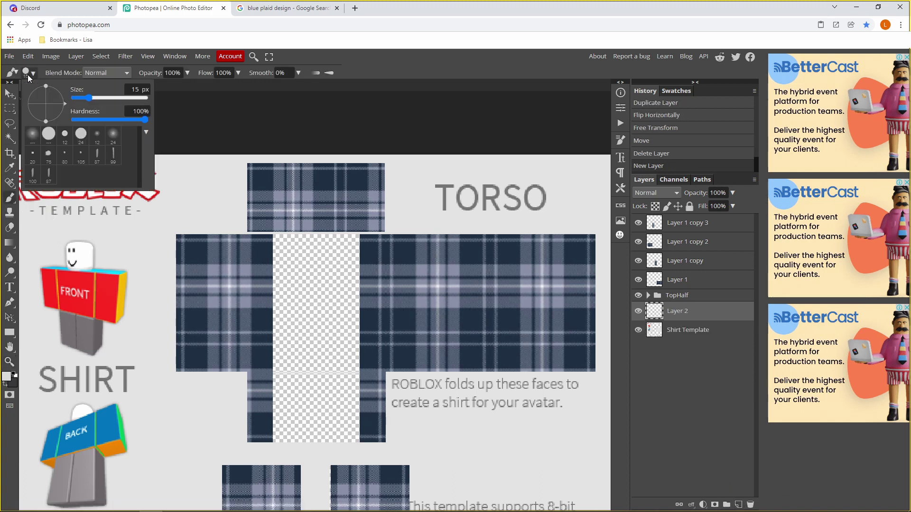
left_click_drag(110, 98, 99, 96)
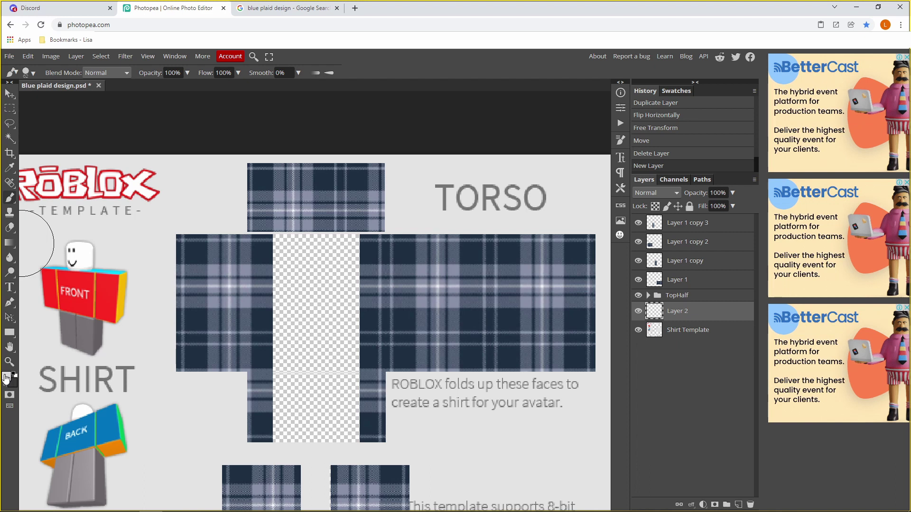
Set the foreground colour to the pale blue e0f7ff.
left_click(6, 378)
left_click(155, 188)
left_click(196, 202)
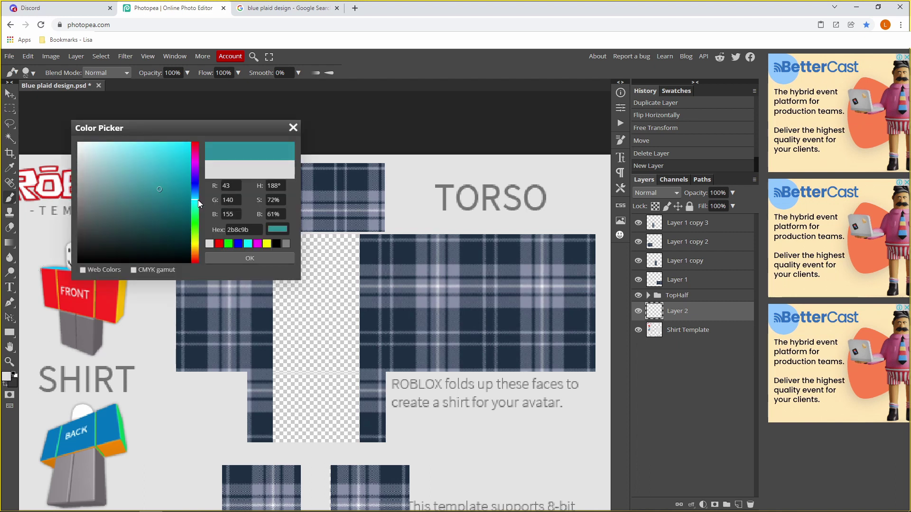
left_click_drag(179, 188, 114, 143)
left_click_drag(197, 204, 197, 197)
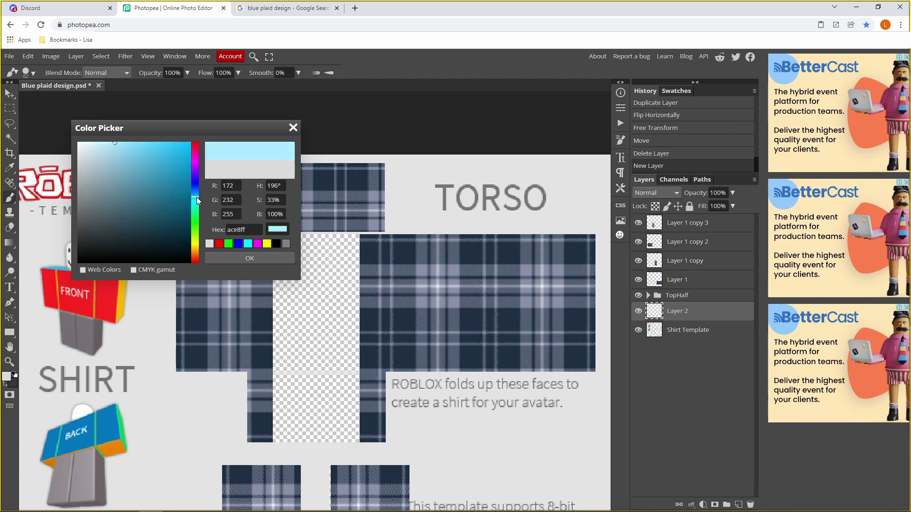
left_click(101, 140)
left_click_drag(95, 122, 90, 118)
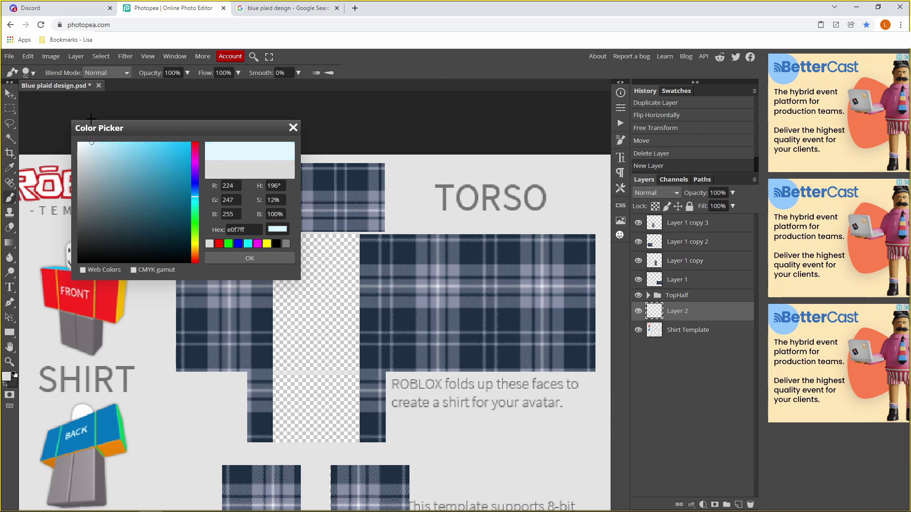
left_click(250, 258)
mouse_move(295, 249)
left_mouse_down()
mouse_move(283, 425)
mouse_move(349, 417)
left_mouse_up()
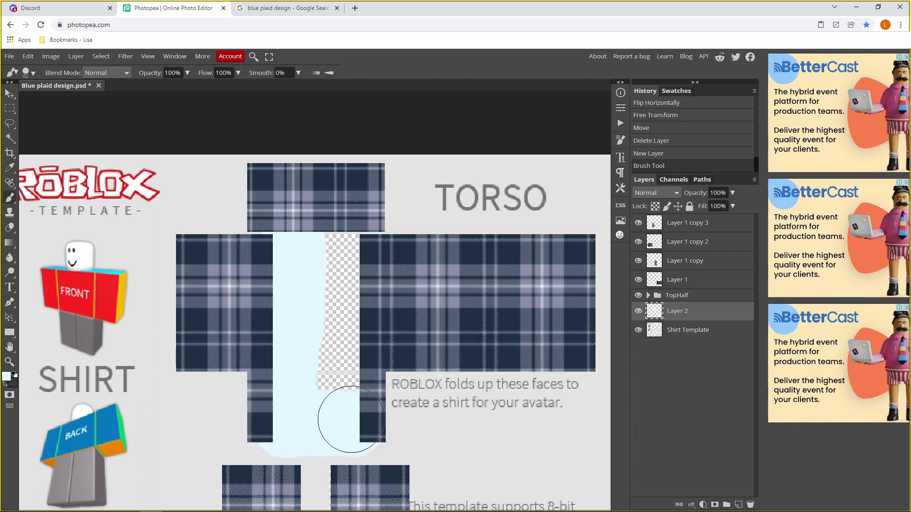
key("ctrl+z")
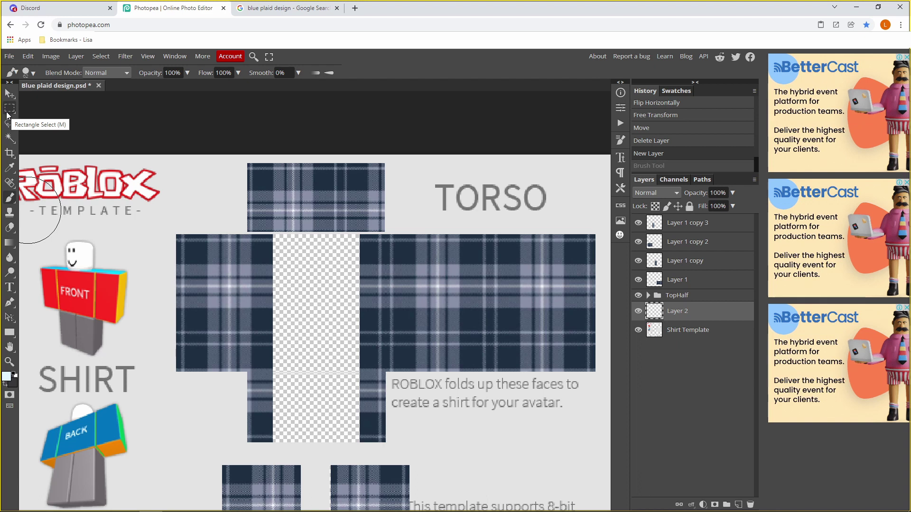
left_click(8, 110)
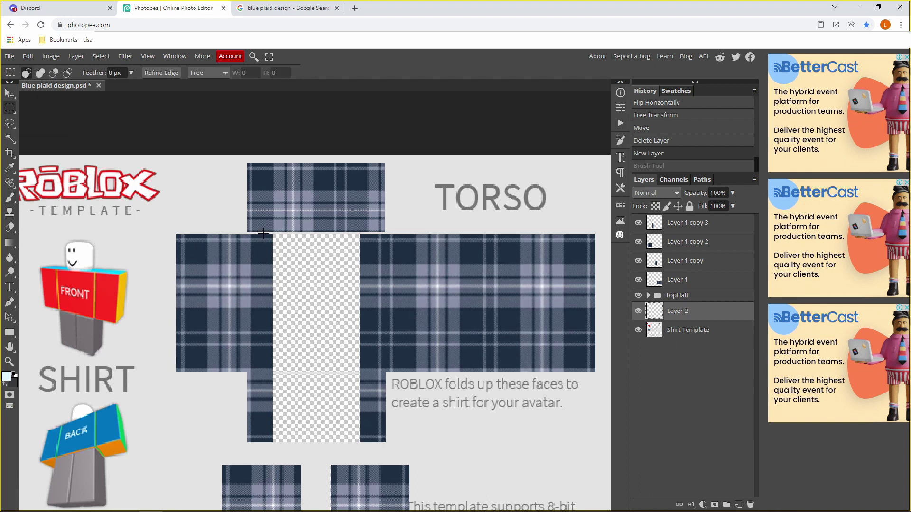
left_click_drag(264, 233, 380, 430)
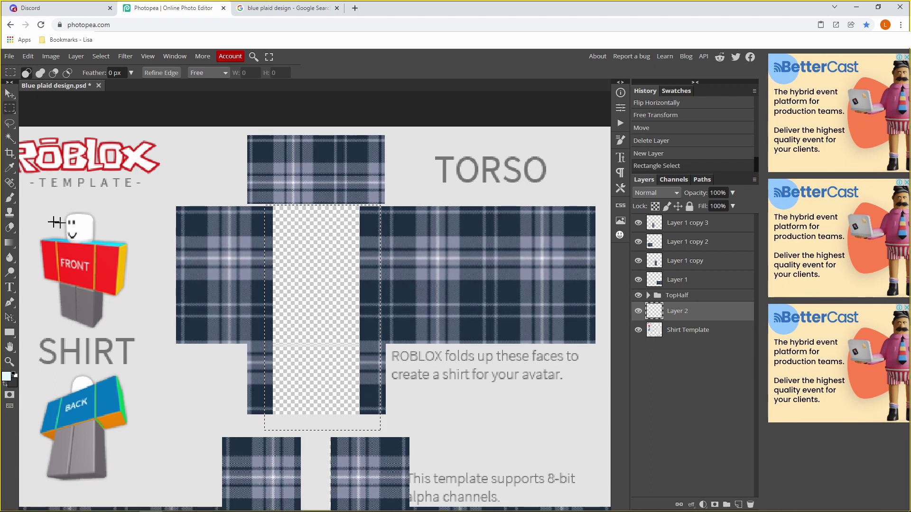
left_click(9, 197)
mouse_move(280, 210)
left_mouse_down()
mouse_move(275, 331)
mouse_move(281, 130)
mouse_move(335, 397)
mouse_move(341, 208)
left_mouse_up()
key("ctrl+z")
key("ctrl+d")
Select a rectangle around the torso's open front strip, paint it pale blue on Layer 2 and clear the selection.
left_click(9, 110)
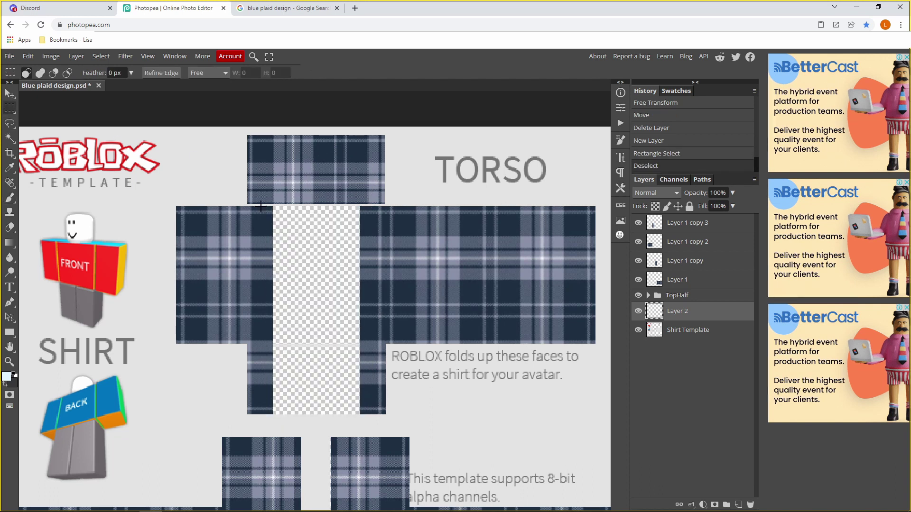
mouse_move(261, 206)
left_mouse_down()
mouse_move(310, 338)
mouse_move(374, 414)
left_mouse_up()
left_click(9, 198)
mouse_move(173, 223)
left_mouse_down()
mouse_move(176, 262)
mouse_move(100, 342)
mouse_move(328, 401)
left_mouse_up()
key("ctrl+d")
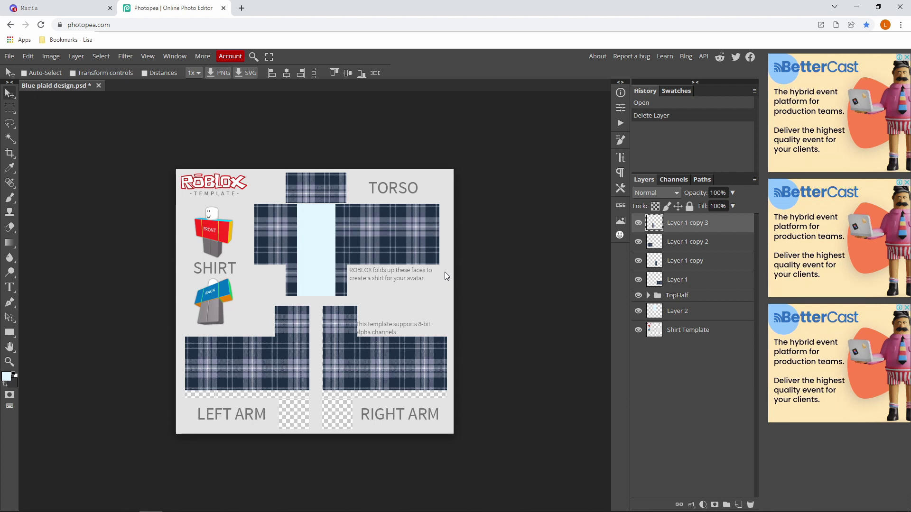
Cut an elliptical neck opening where the hood meets the torso front from both the HodArea layer and Layer 2.
left_click(10, 362)
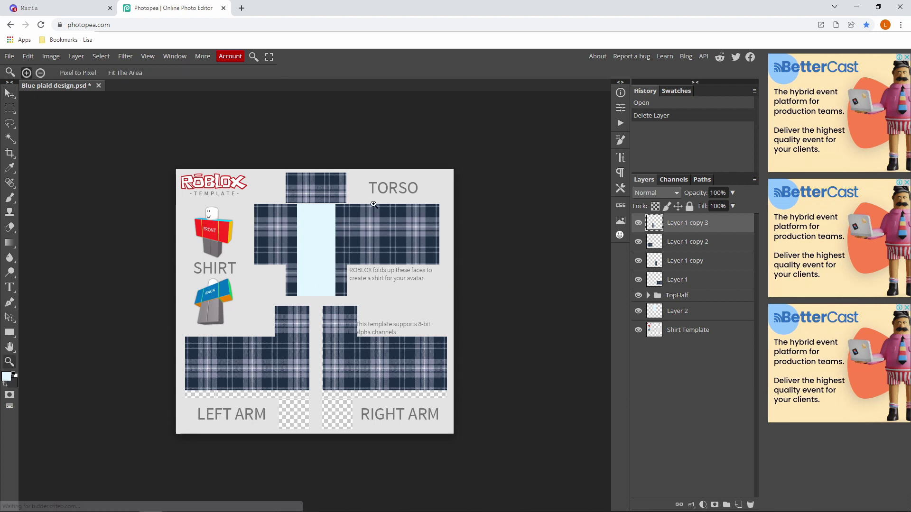
left_click(314, 195)
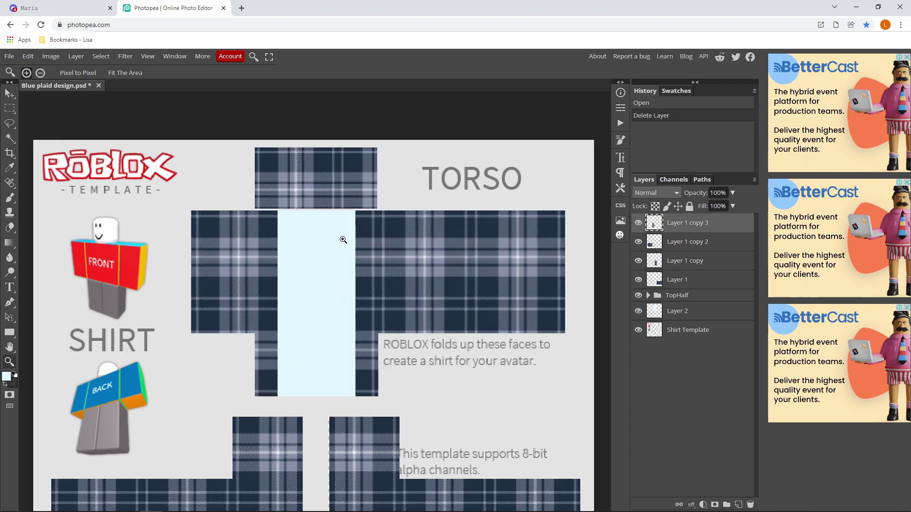
left_click(341, 240)
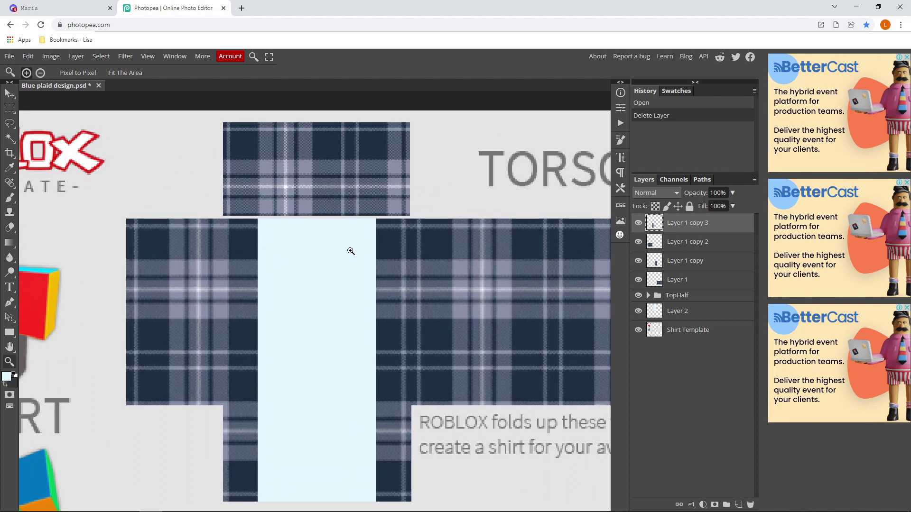
right_click(8, 108)
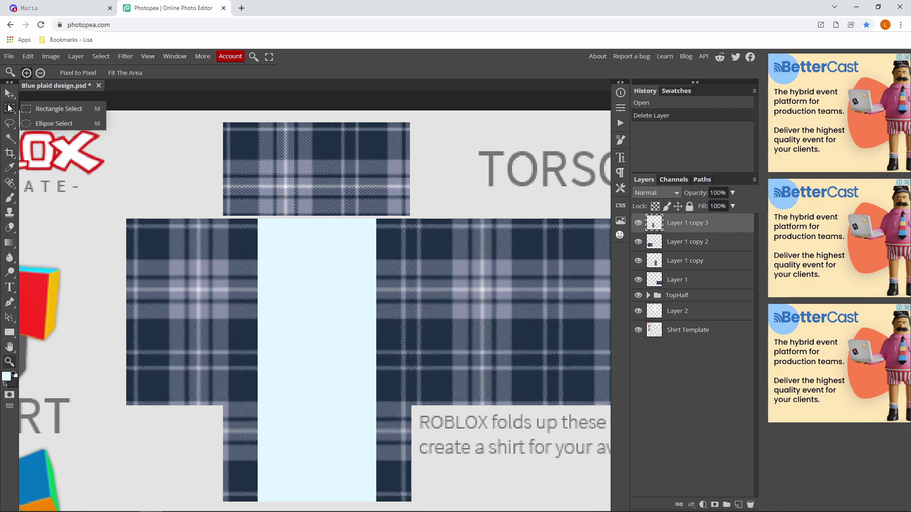
left_click(41, 124)
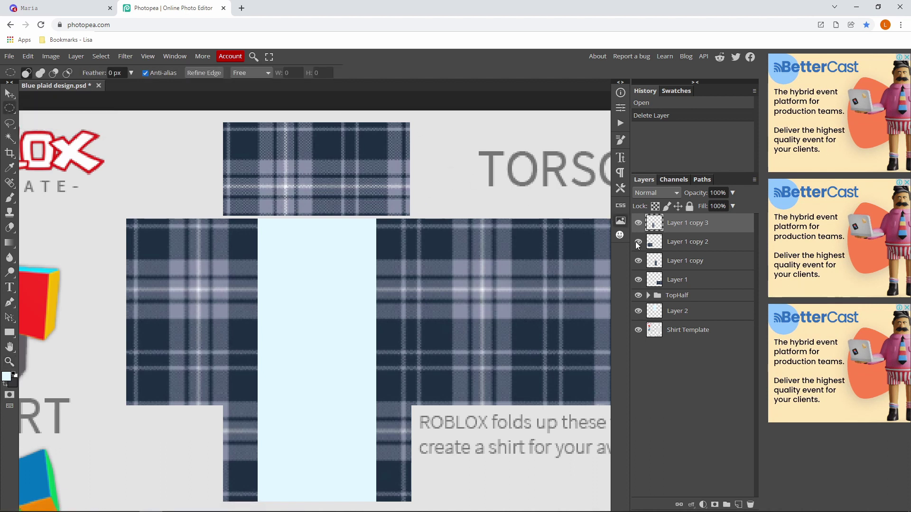
left_click(681, 297)
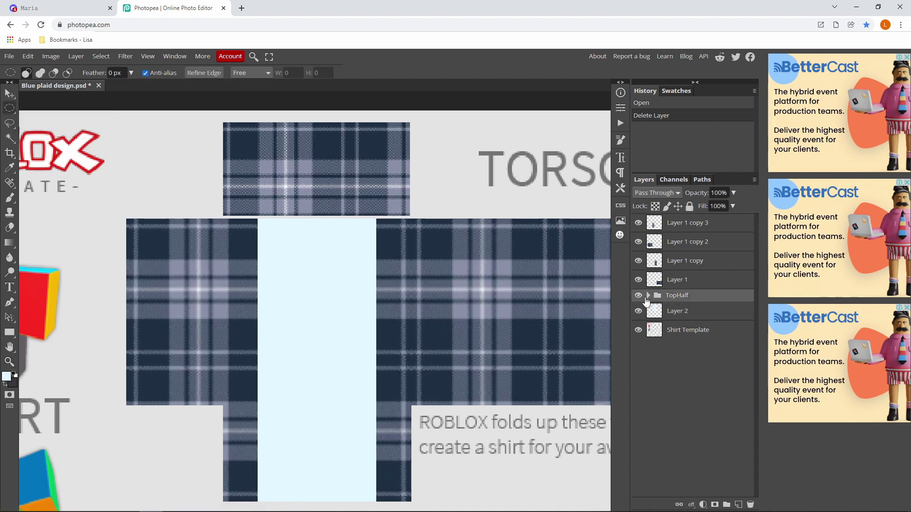
left_click(648, 296)
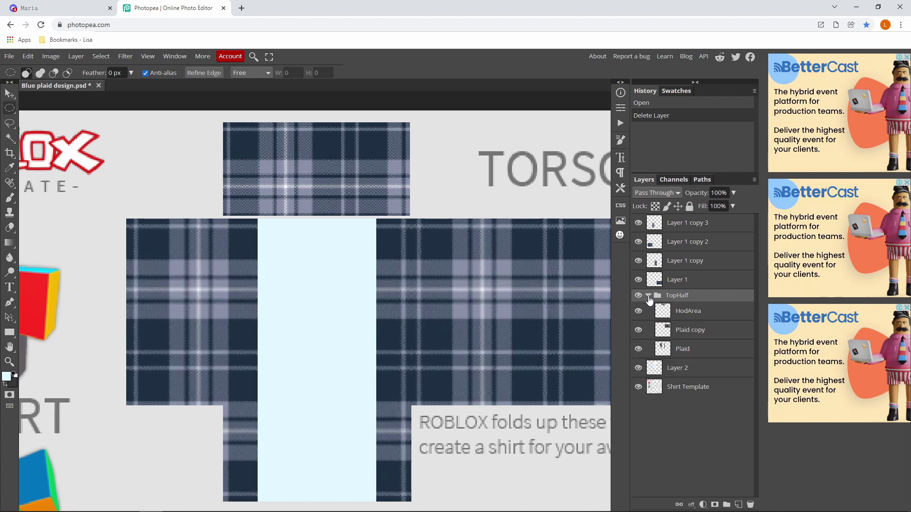
left_click(694, 315)
scroll(372, 267, "up", 2)
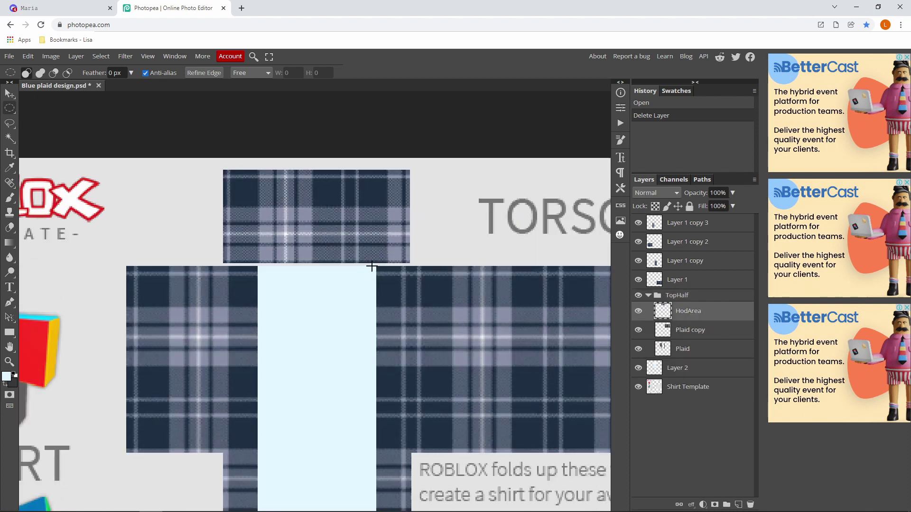
left_click_drag(345, 237, 288, 301)
key("Delete")
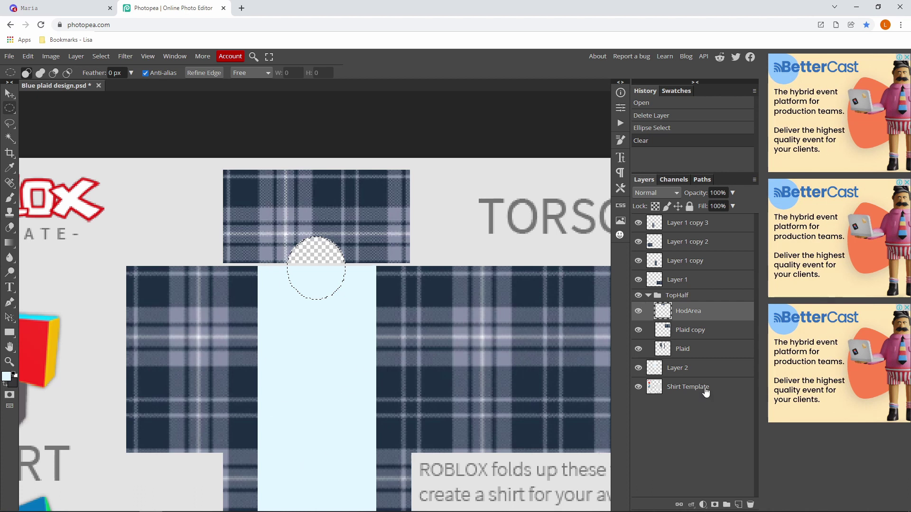
left_click(688, 367)
key("Delete")
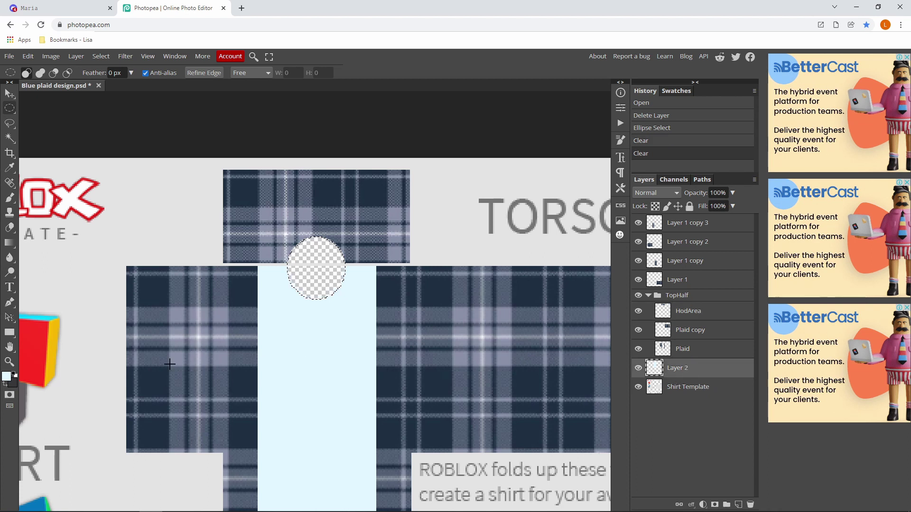
Clear the neck opening's selection and collapse the TopHalf layer group.
key("ctrl+d")
left_click(9, 361)
scroll(297, 304, "down", 3)
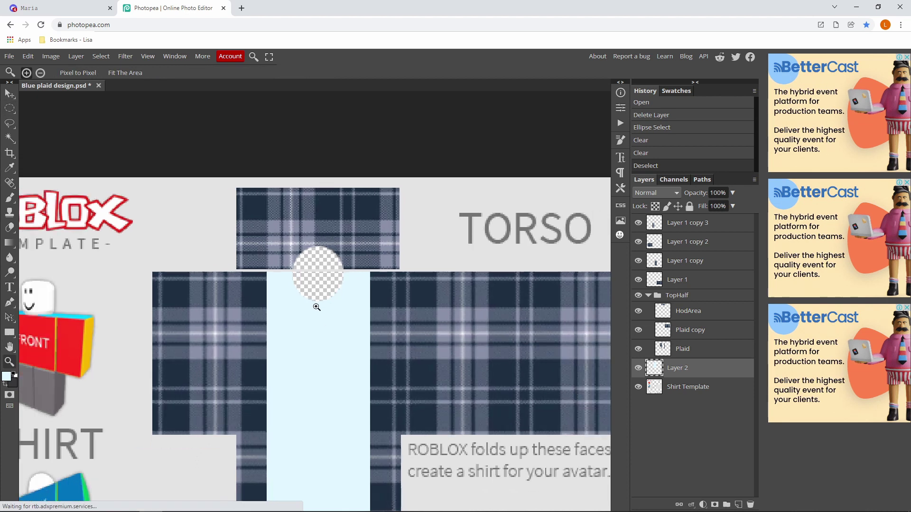
scroll(297, 304, "up", 2)
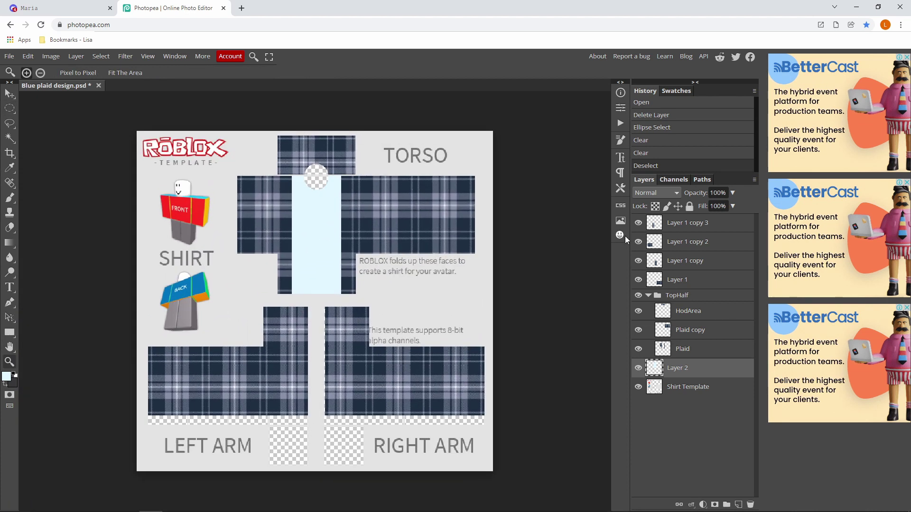
left_click(647, 295)
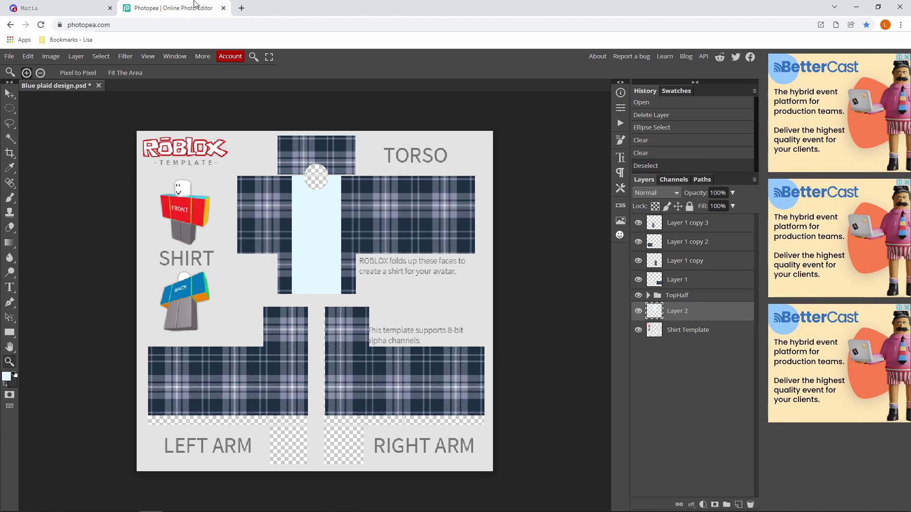
Search Google Images for "smiley face" in a new browser tab and copy the black outlined smiley on white.
left_click(242, 8)
type("sm")
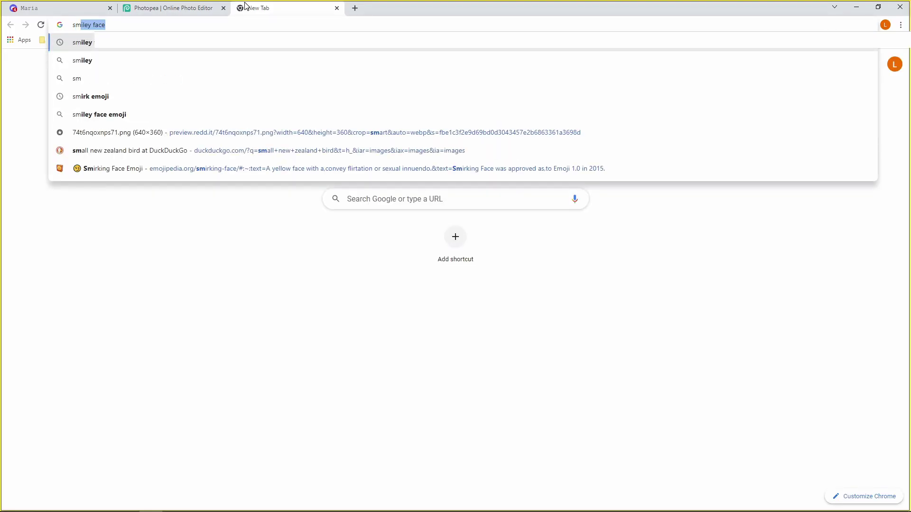
key("Return")
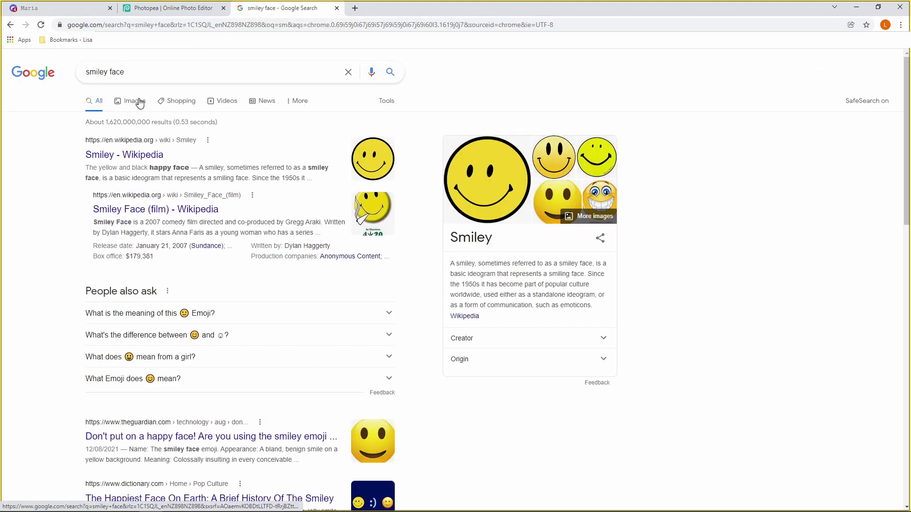
left_click(137, 102)
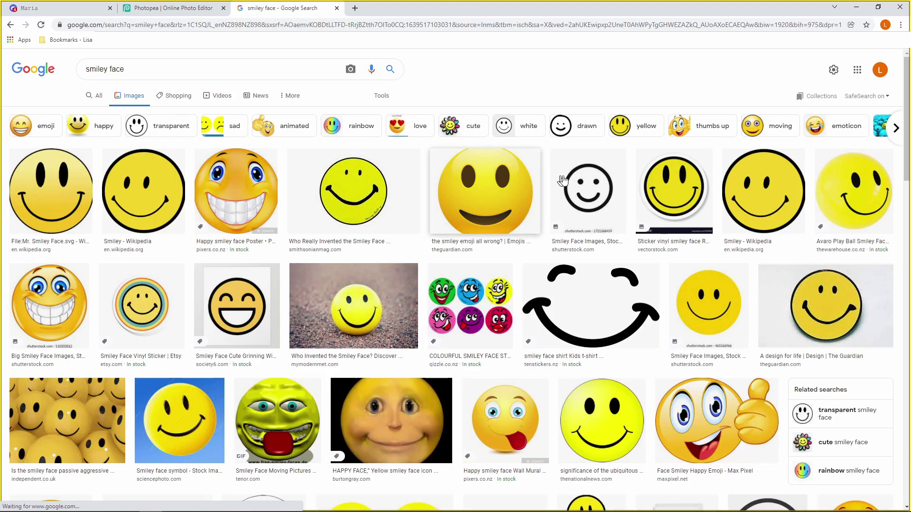
left_click(587, 183)
right_click(714, 151)
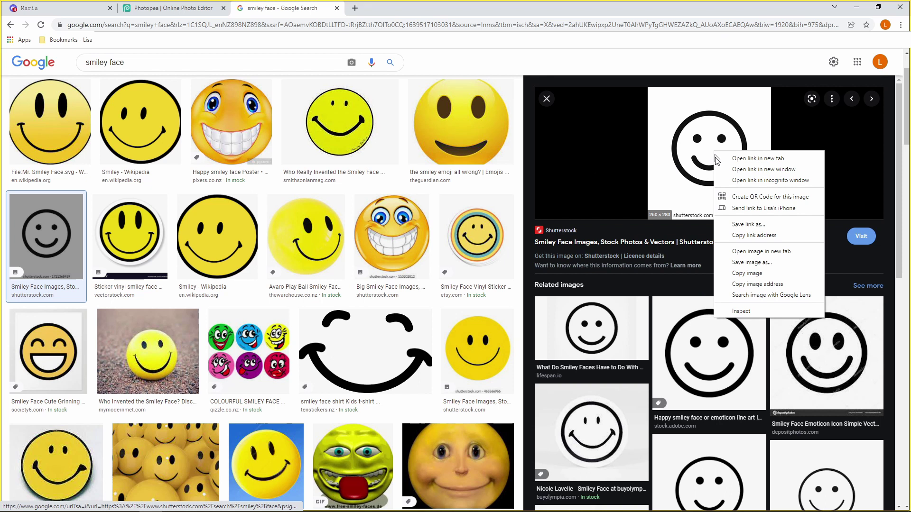
left_click(741, 278)
Paste the smiley into the Photopea shirt design, put its layer on top of the stack and move it over the torso front.
left_click(170, 8)
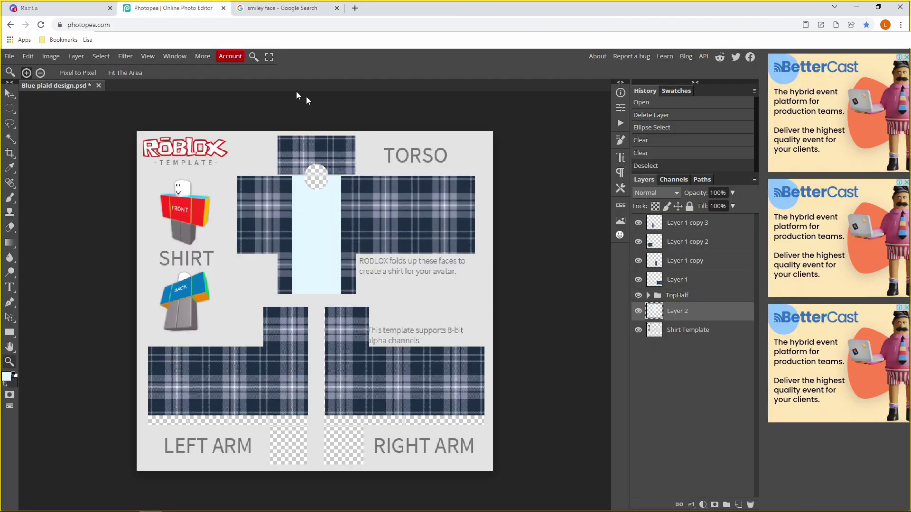
key("ctrl+v")
left_click_drag(691, 313, 742, 218)
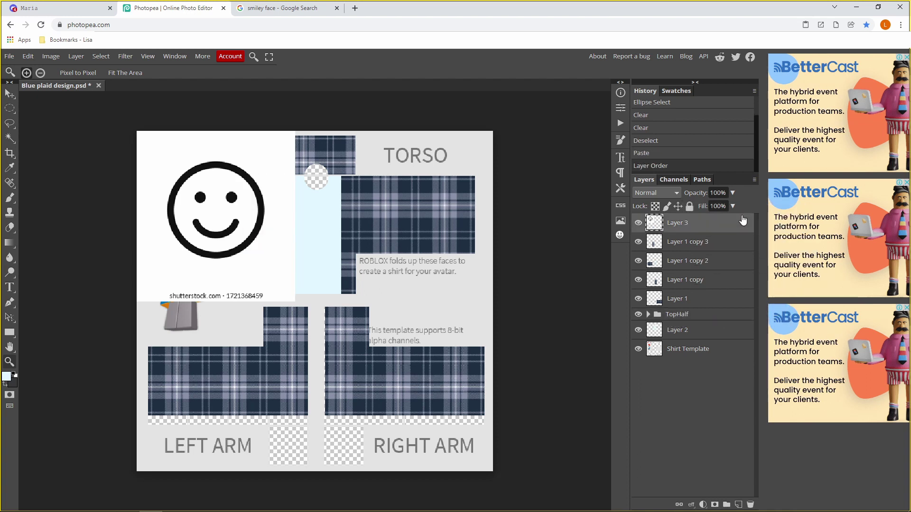
left_click(10, 93)
left_click_drag(201, 157, 266, 210)
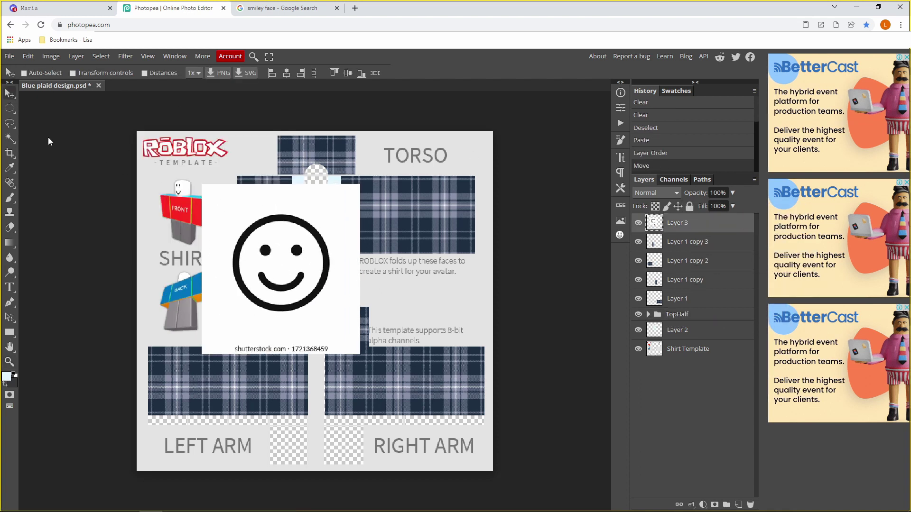
Remove the white outside and inside the smiley outline on Layer 3 with the Magic Wand, and clear the selection.
left_click(9, 361)
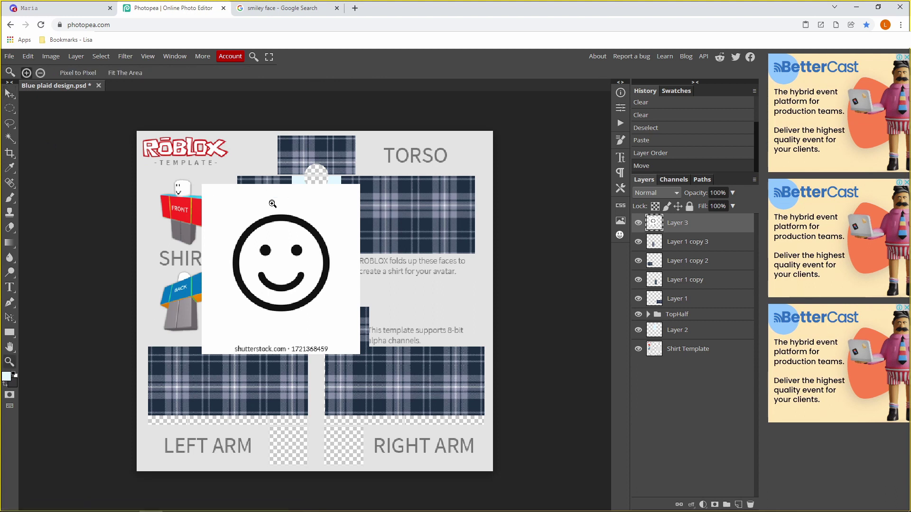
left_click(275, 211)
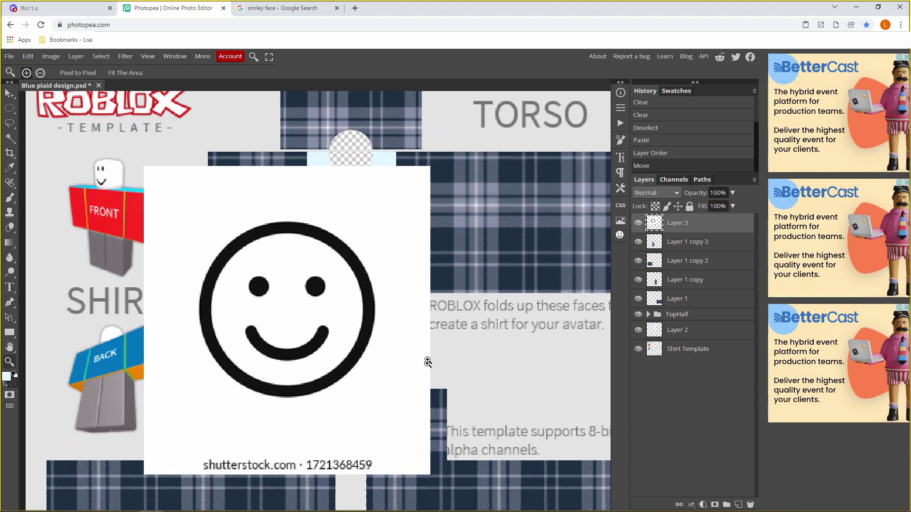
left_click(9, 138)
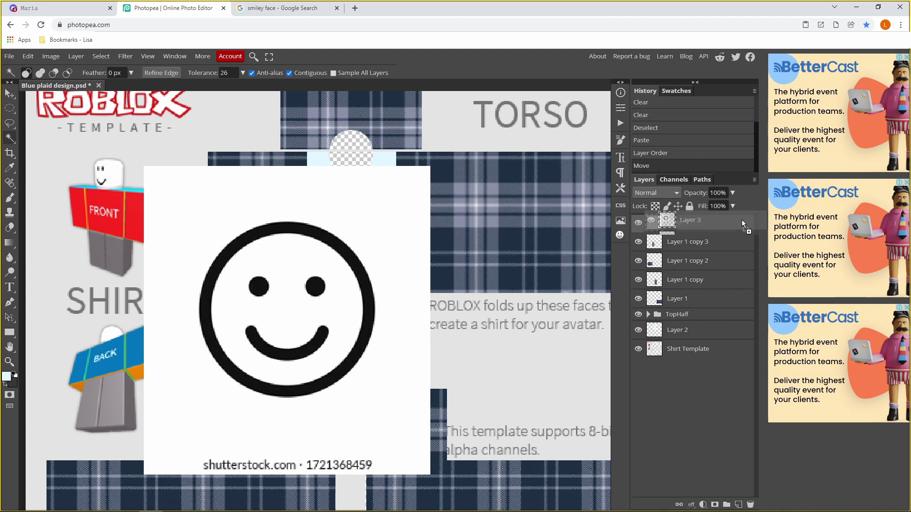
mouse_move(741, 220)
left_mouse_down()
mouse_move(761, 230)
mouse_move(738, 229)
left_mouse_up()
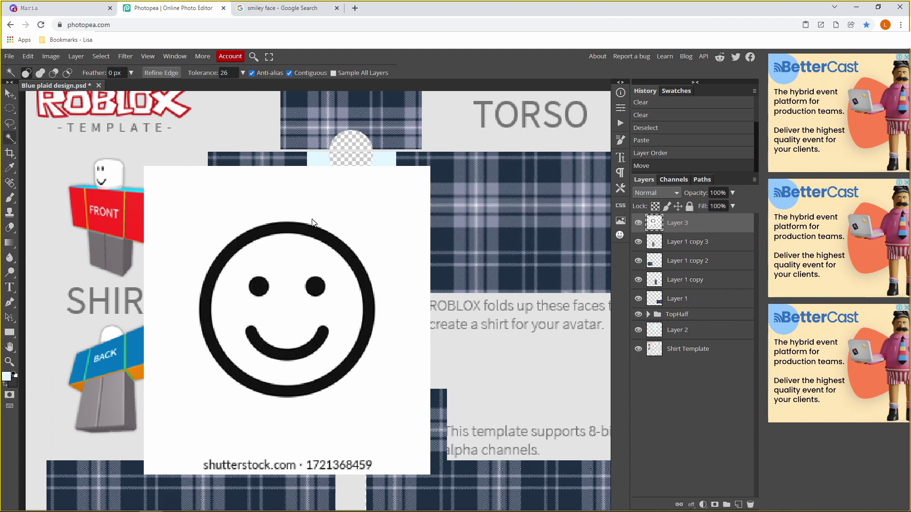
left_click(328, 204)
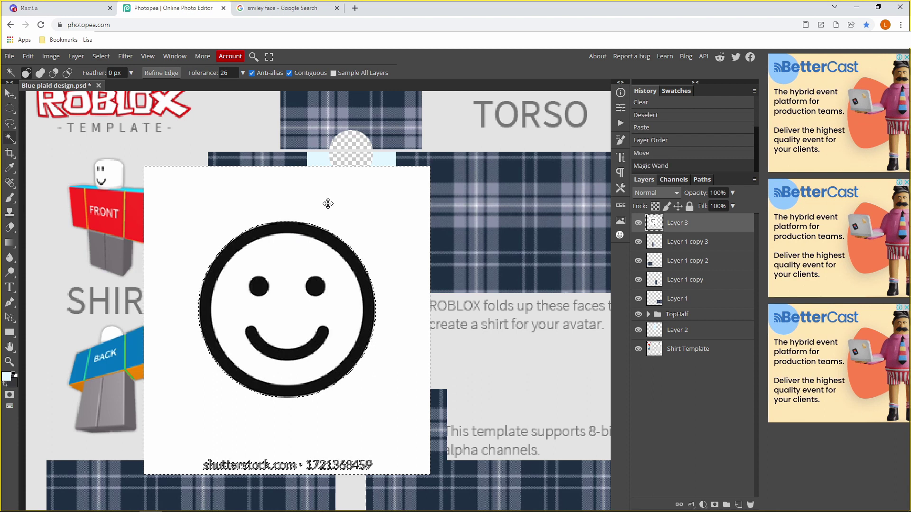
key("Delete")
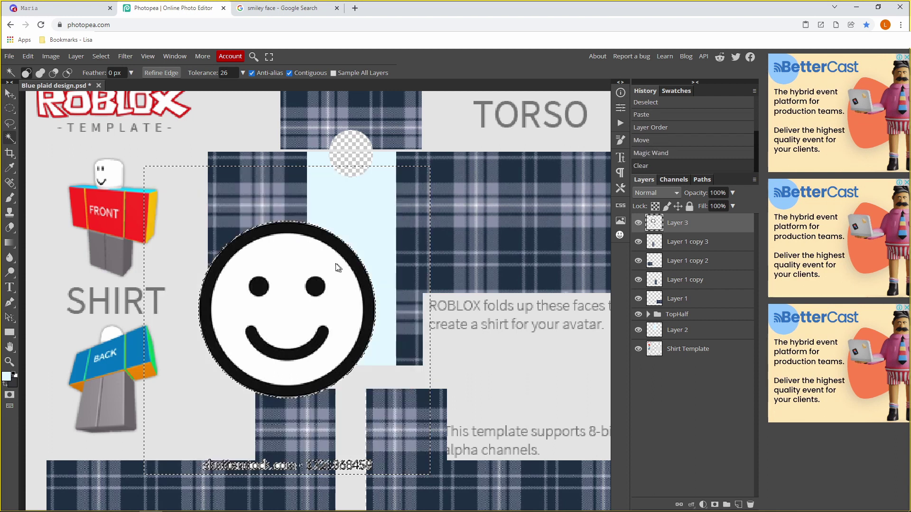
left_click(303, 259)
key("Delete")
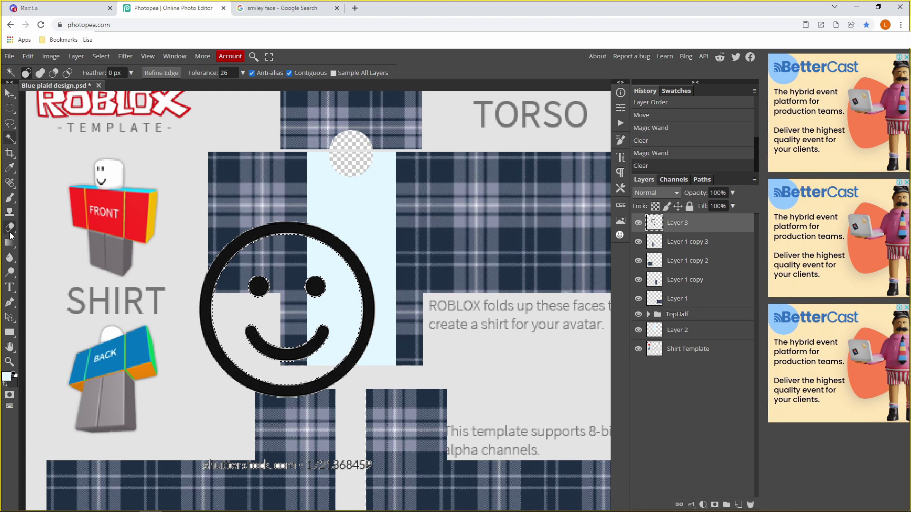
key("ctrl+d")
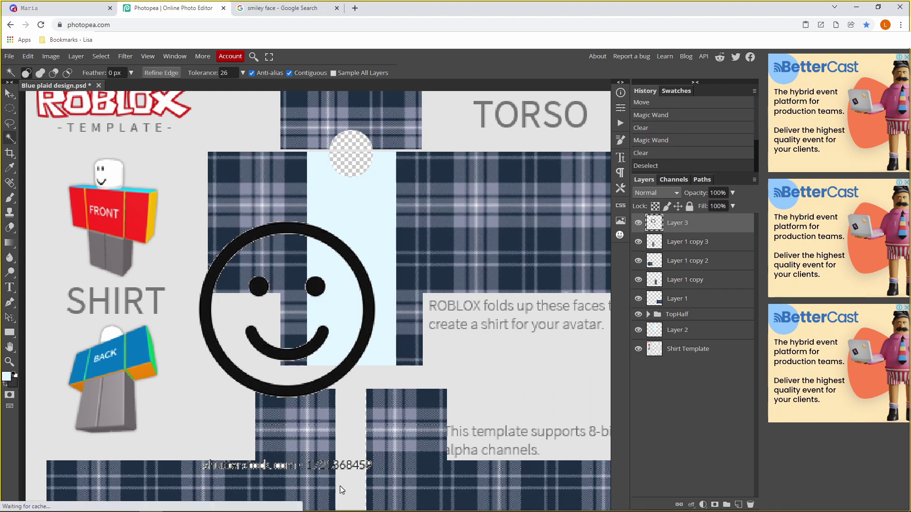
scroll(326, 471, "down", 2)
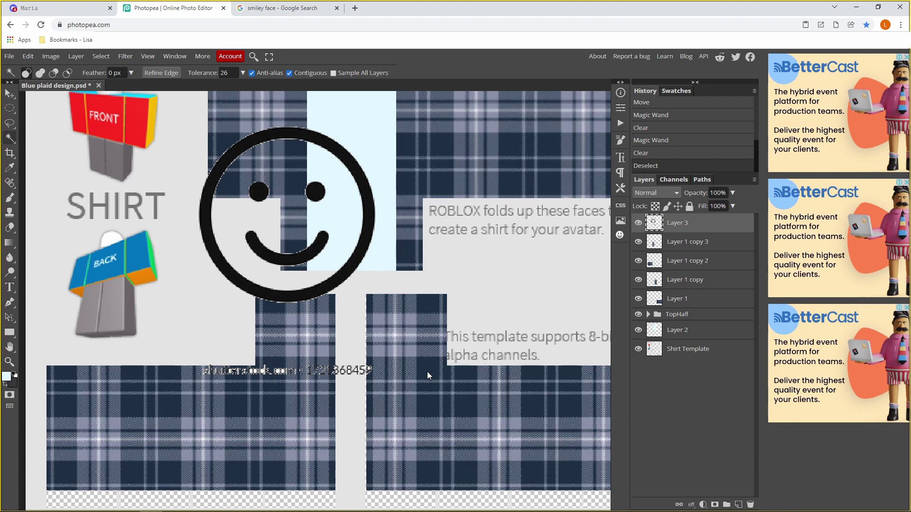
left_click(363, 371)
left_click(348, 371)
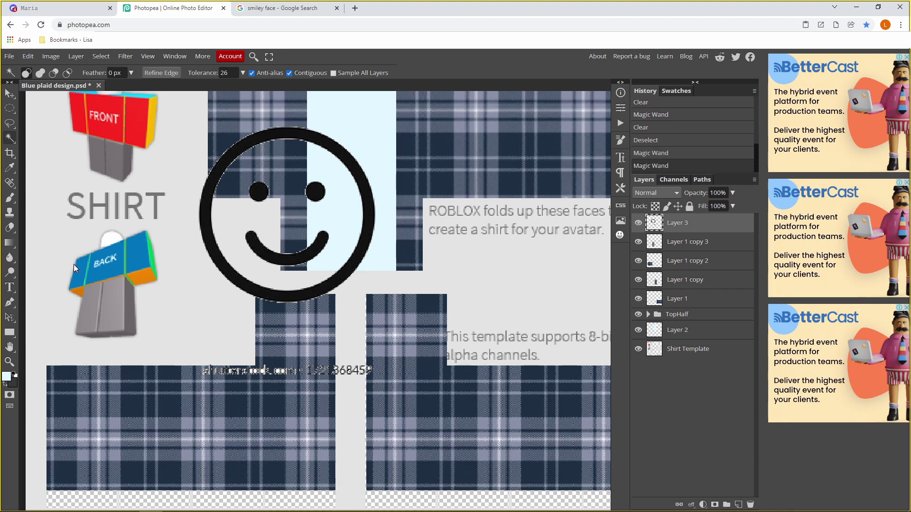
key("ctrl+d")
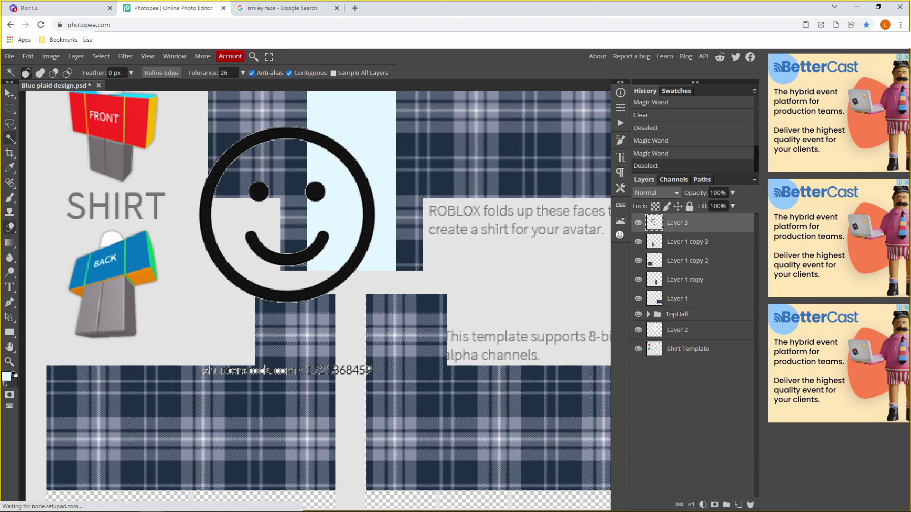
Erase the leftover watermark text below the smiley on Layer 3 with the Eraser tool.
left_click(9, 228)
mouse_move(379, 372)
left_mouse_down()
mouse_move(207, 370)
mouse_move(251, 366)
left_mouse_up()
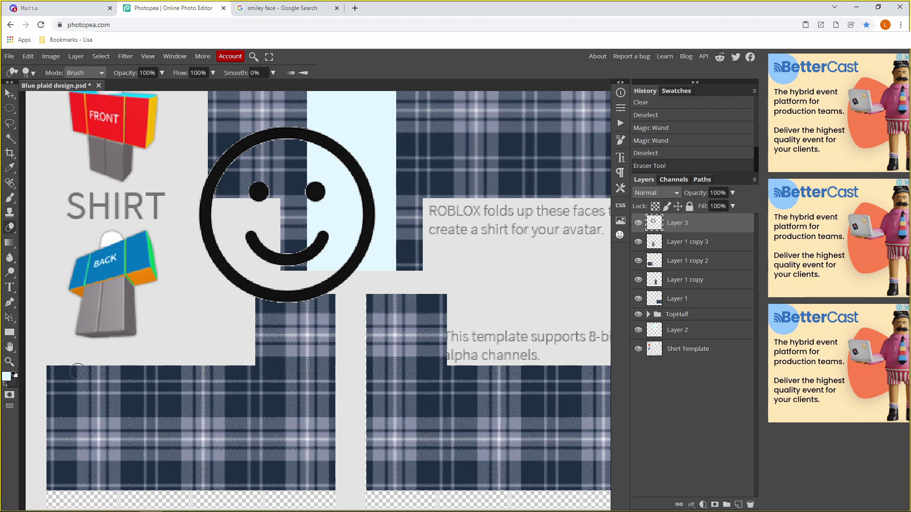
left_click(9, 361)
left_click(325, 263, "alt")
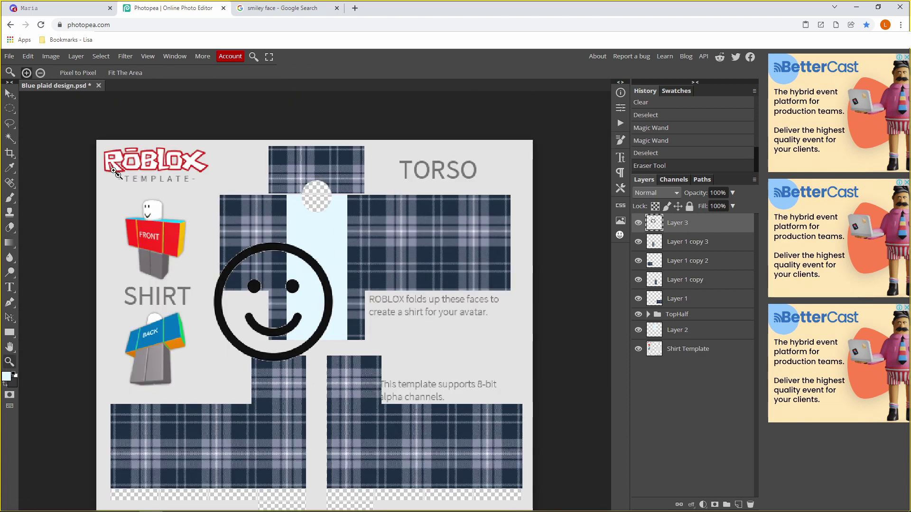
Rename Layer 3 as SmeilyFace.
double_click(680, 223)
type("Smeily")
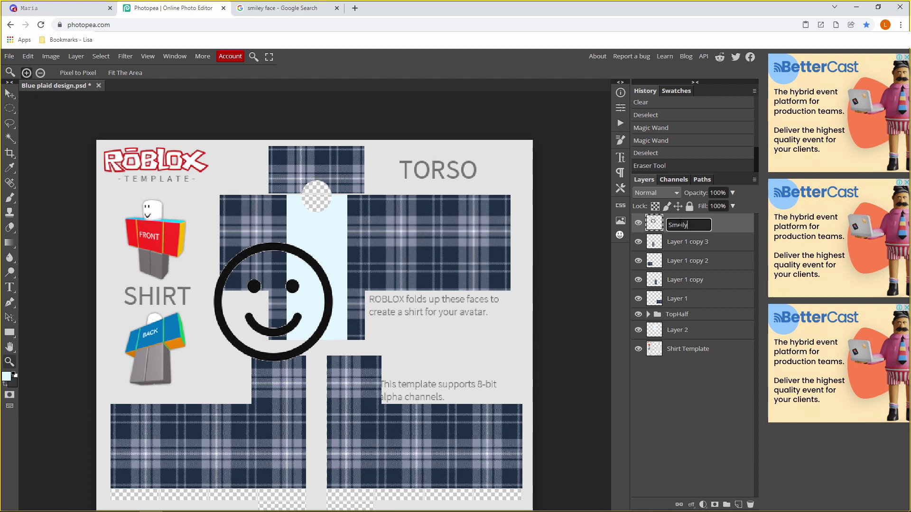
type("Face")
key("Return")
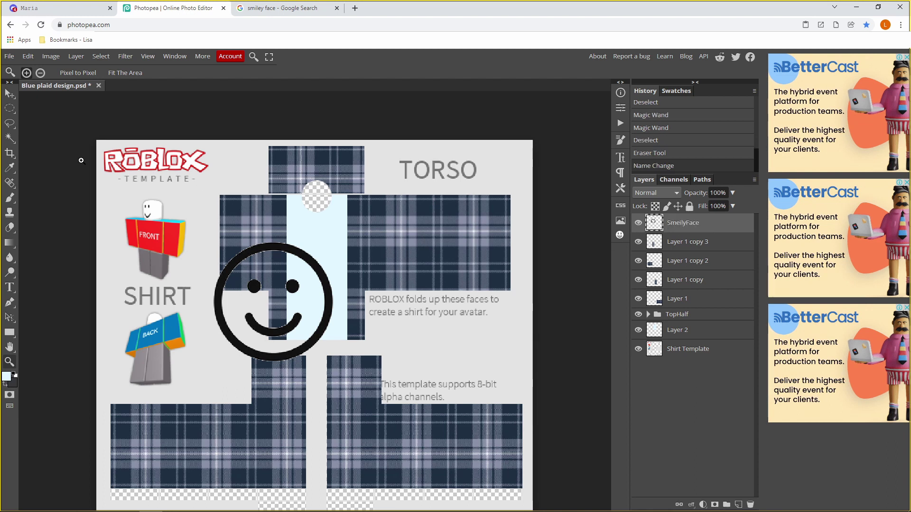
Scale the smiley with Free Transform to about 38% and place it on the pale blue strip below the neck opening.
left_click(28, 56)
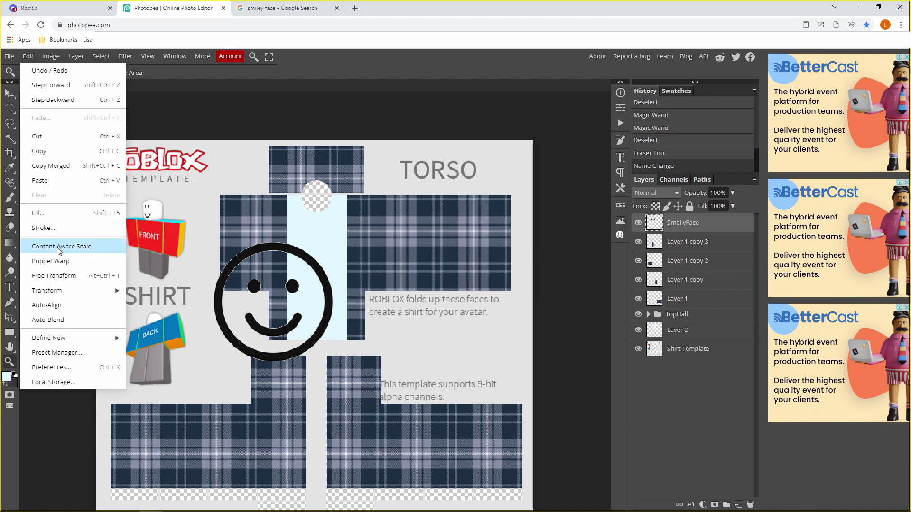
left_click(52, 276)
left_click_drag(214, 243, 296, 237)
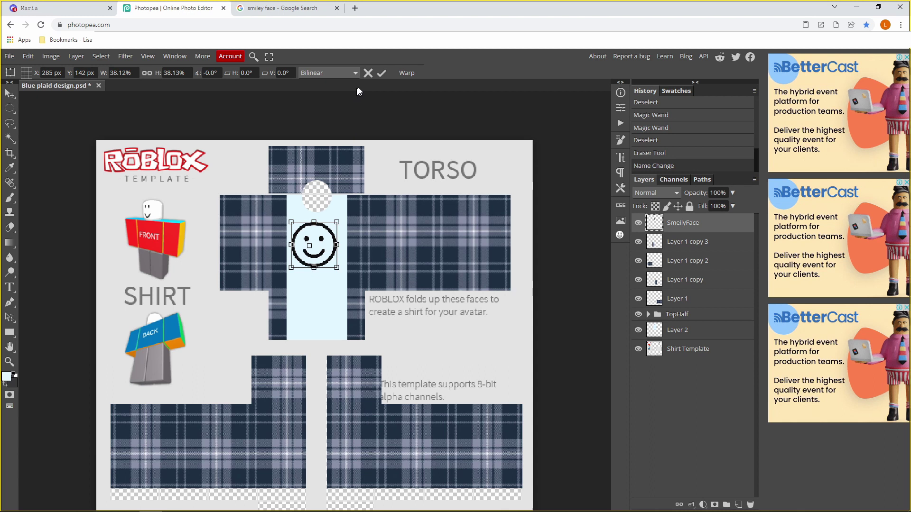
left_click(381, 73)
Move the smiley slightly to centre it horizontally on the pale blue undershirt strip.
left_click(321, 248)
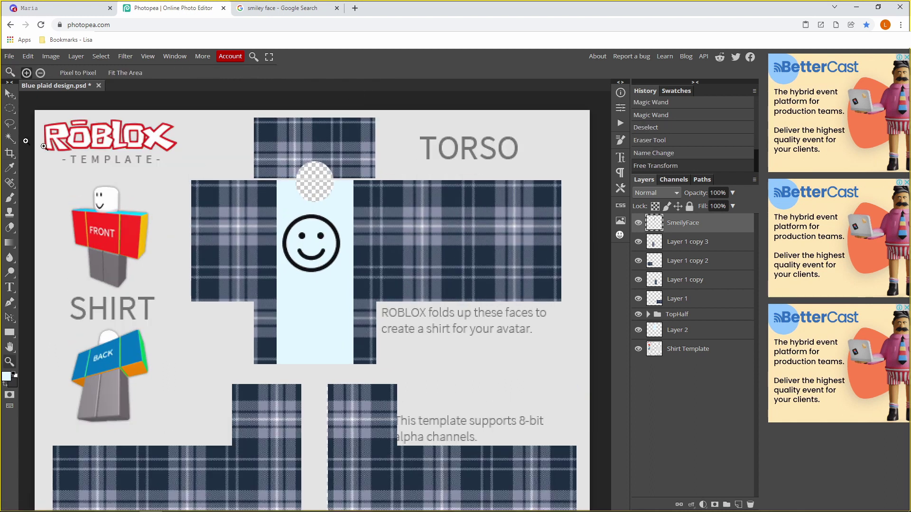
key("v")
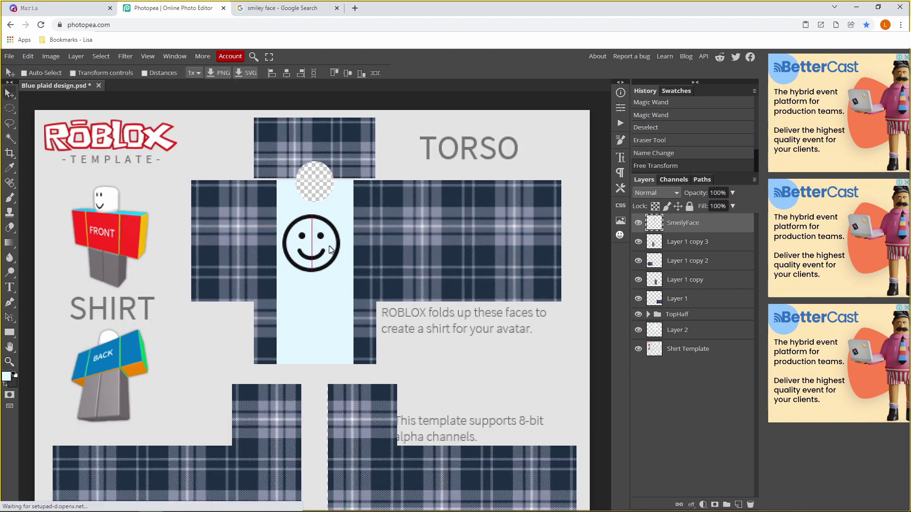
left_click(328, 264)
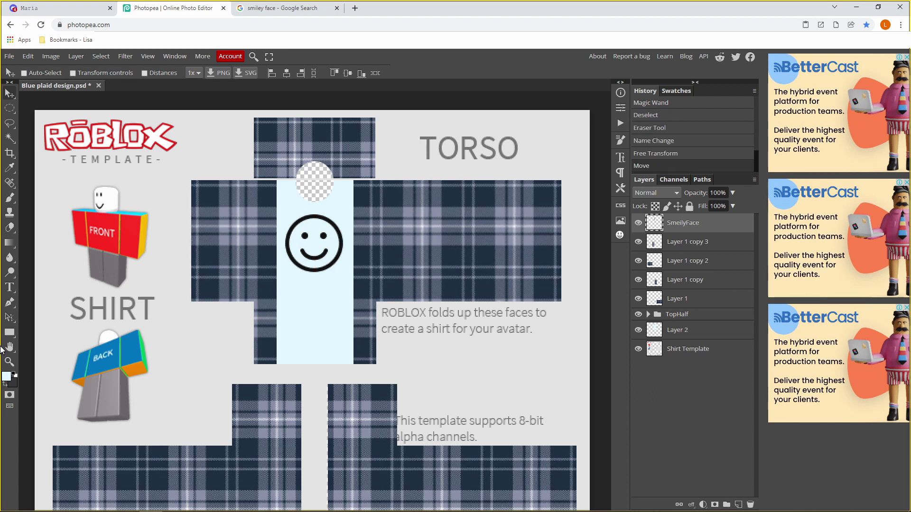
key("z")
left_click(331, 337, "alt")
left_click(325, 334)
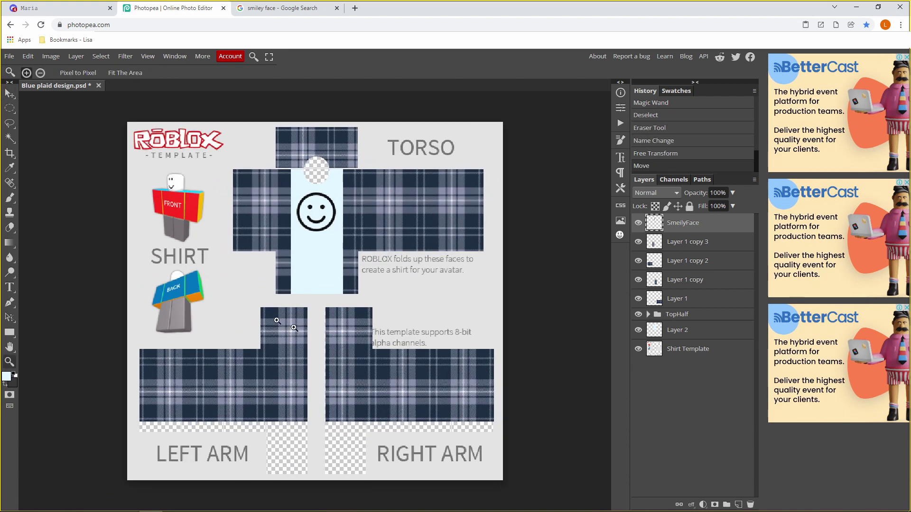
Save the design as Blue plaid design.psd in the Pictures folder, replacing the existing file.
left_click(10, 93)
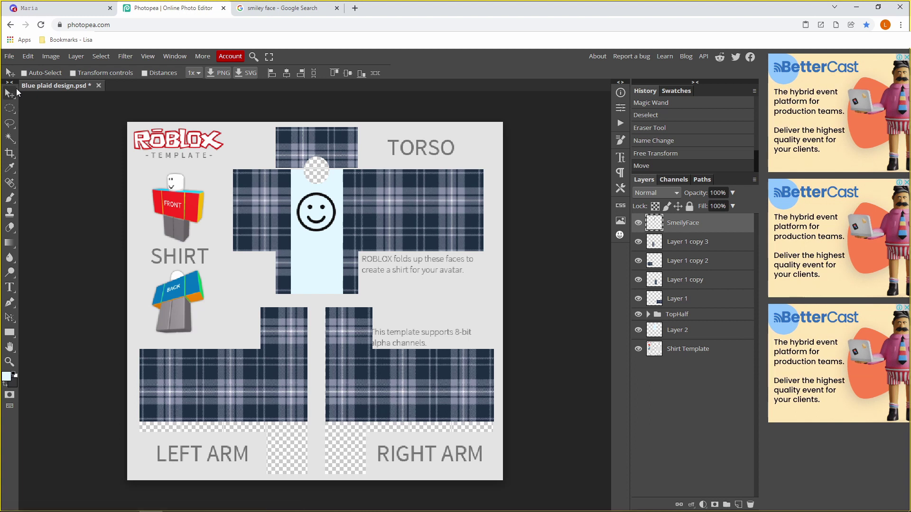
left_click(9, 56)
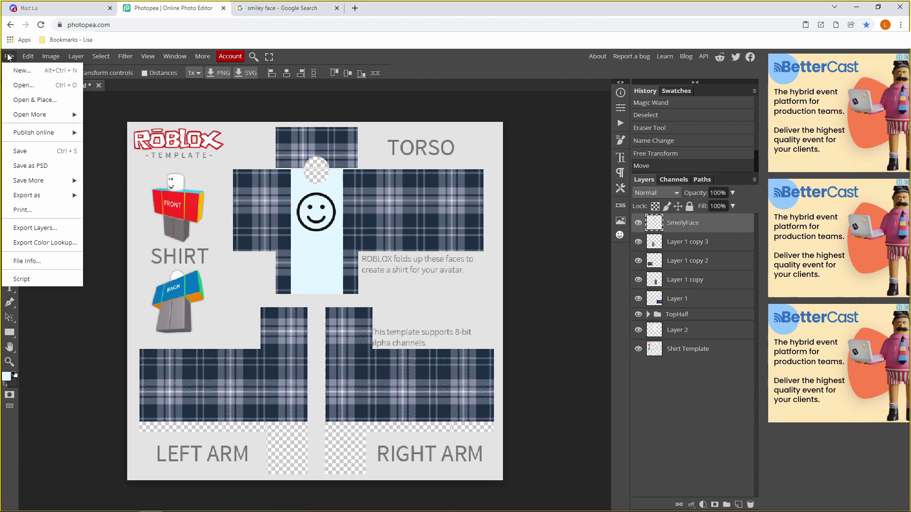
left_click(40, 166)
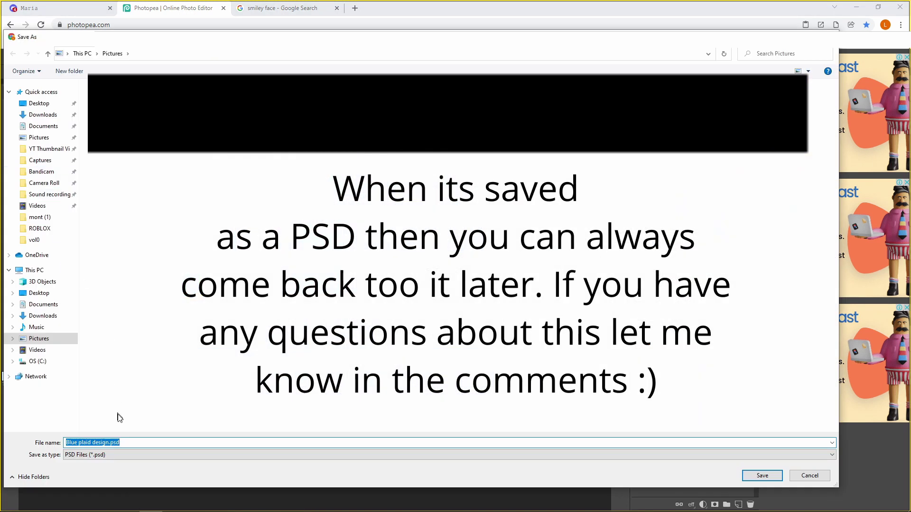
left_click(127, 441)
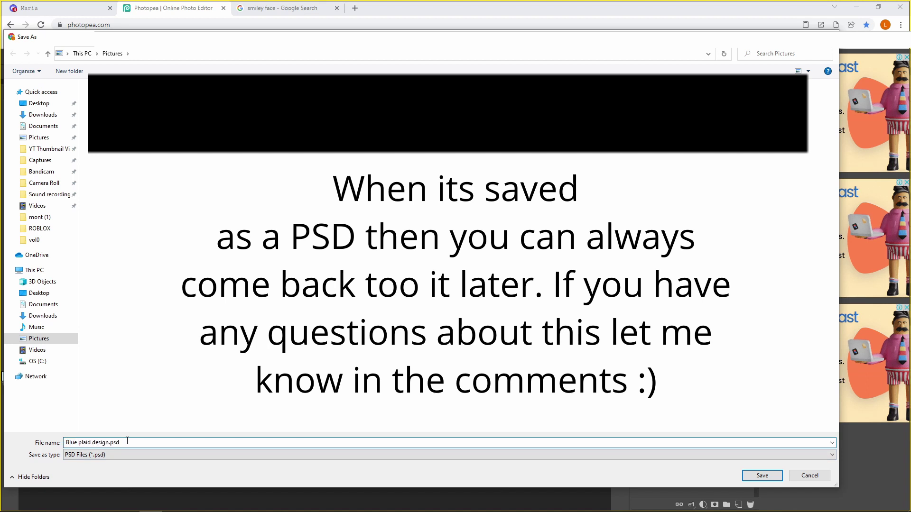
left_click_drag(111, 442, 66, 442)
left_click(773, 477)
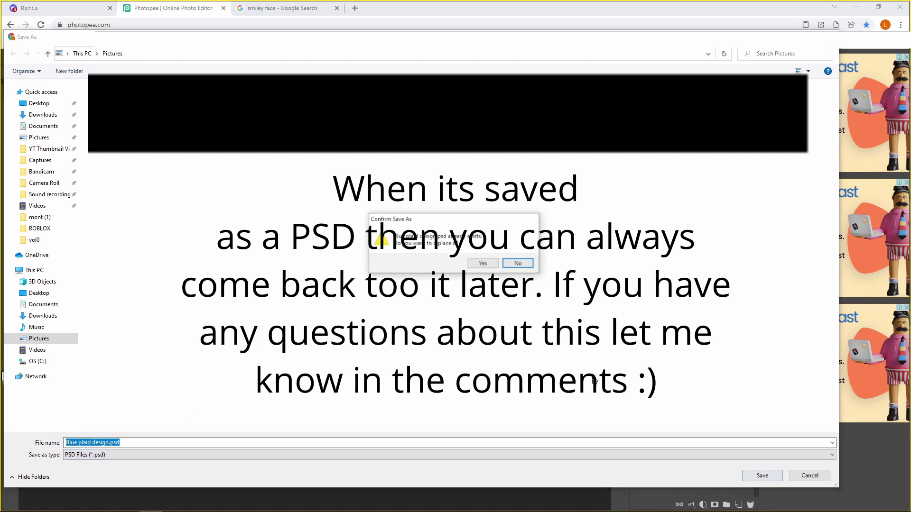
left_click(480, 263)
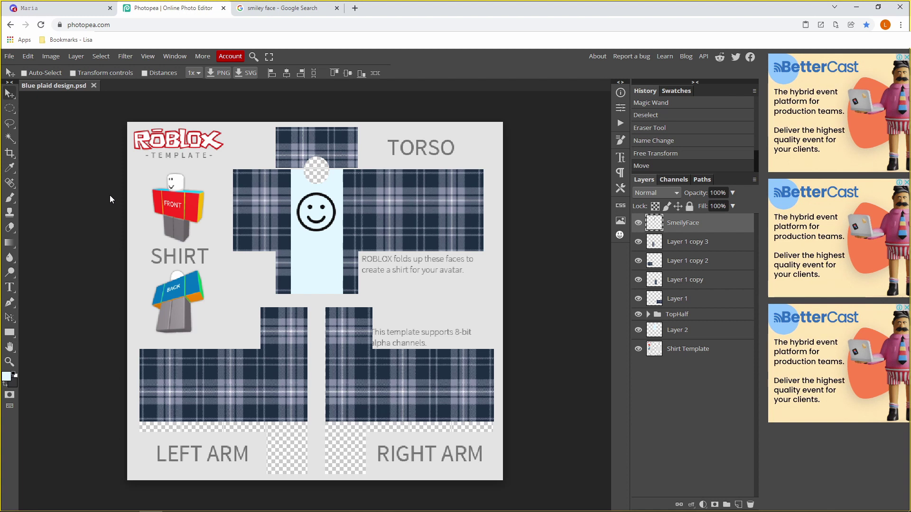
Export the shirt design as a PNG at 100% quality and dismiss the download bar.
left_click(9, 56)
mouse_move(40, 195)
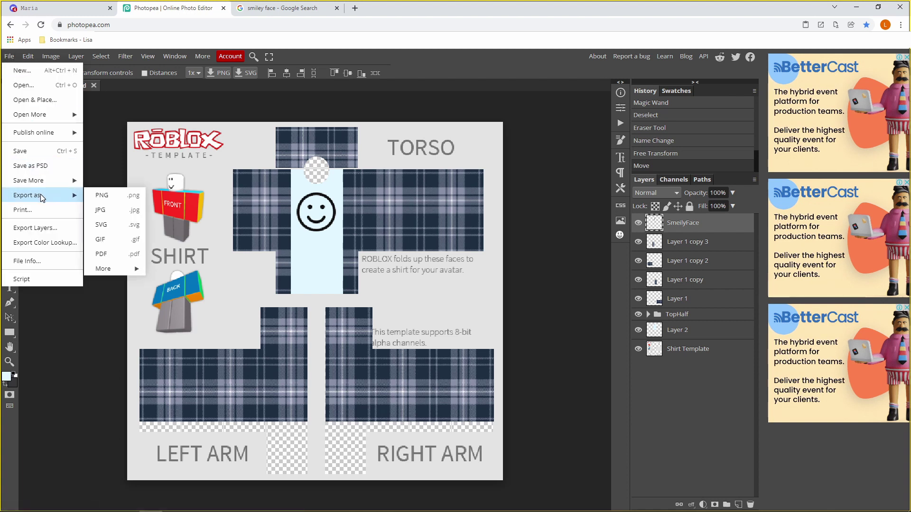
left_click(101, 195)
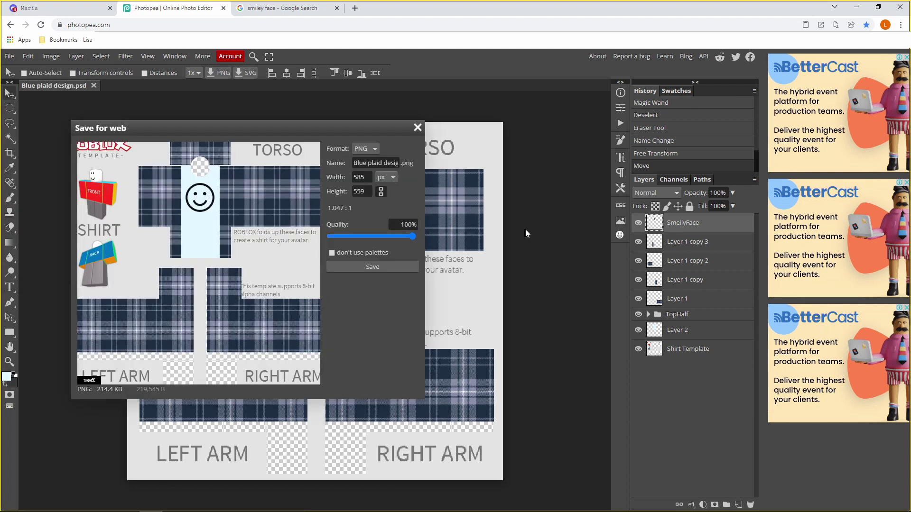
left_click(385, 265)
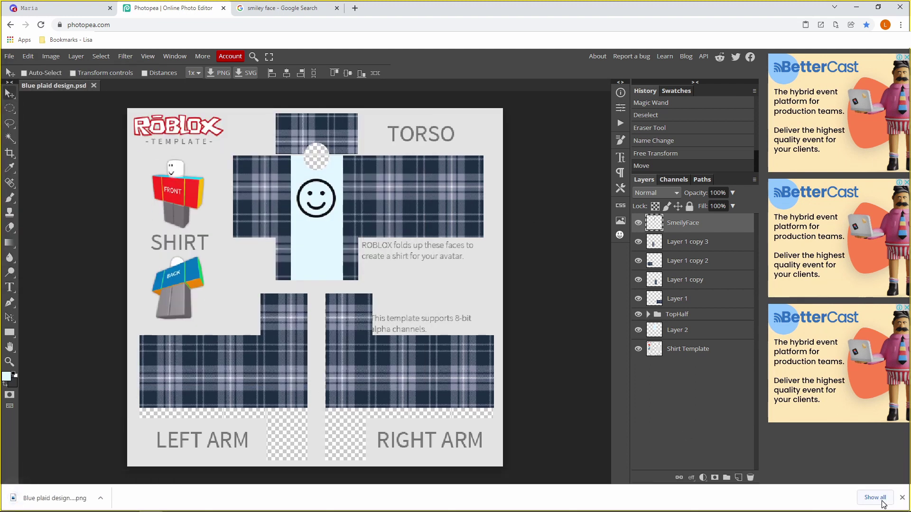
left_click(901, 499)
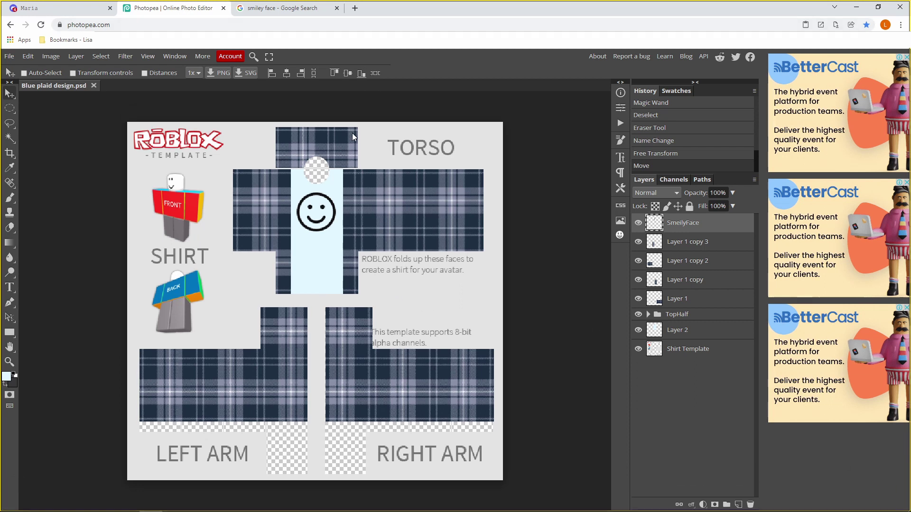
Open the Roblox website in a new browser tab, place it before Photopea, and go to the Shirts creation page.
left_click(355, 8)
type("roblo")
key("Return")
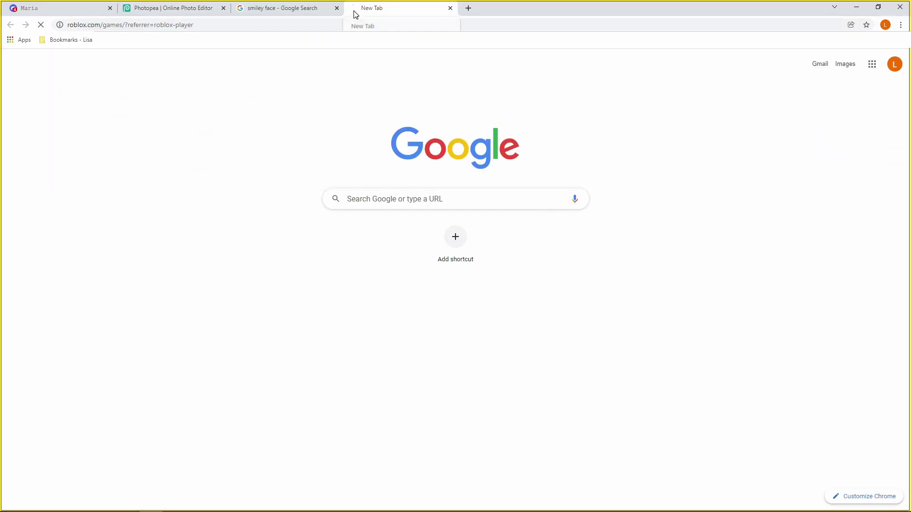
left_click_drag(343, 9, 142, 8)
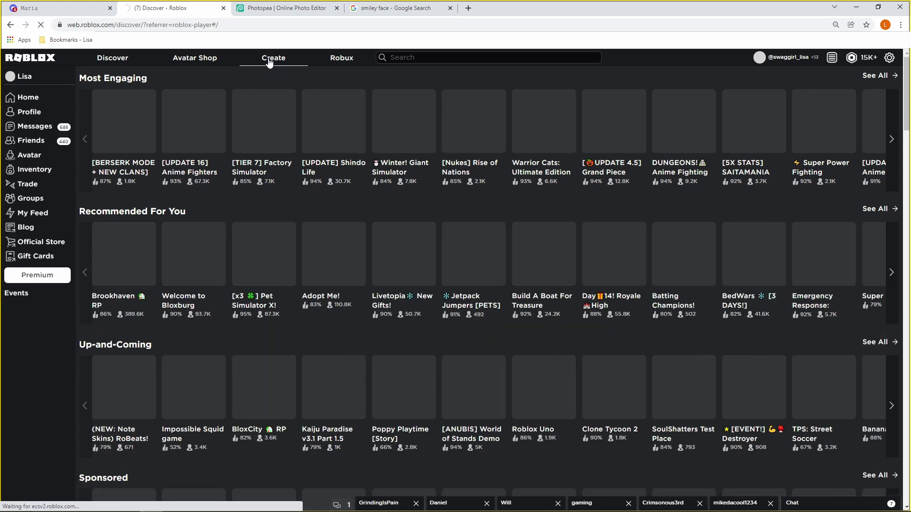
left_click(269, 58)
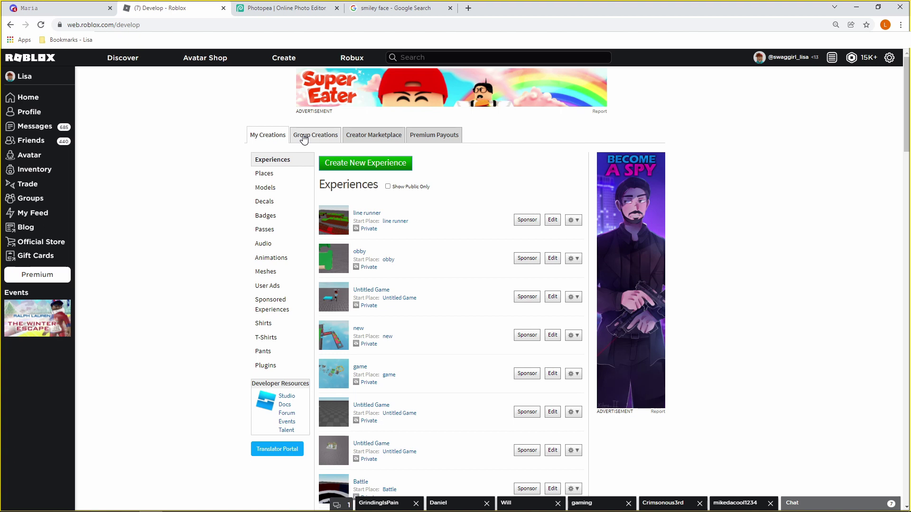
left_click(272, 322)
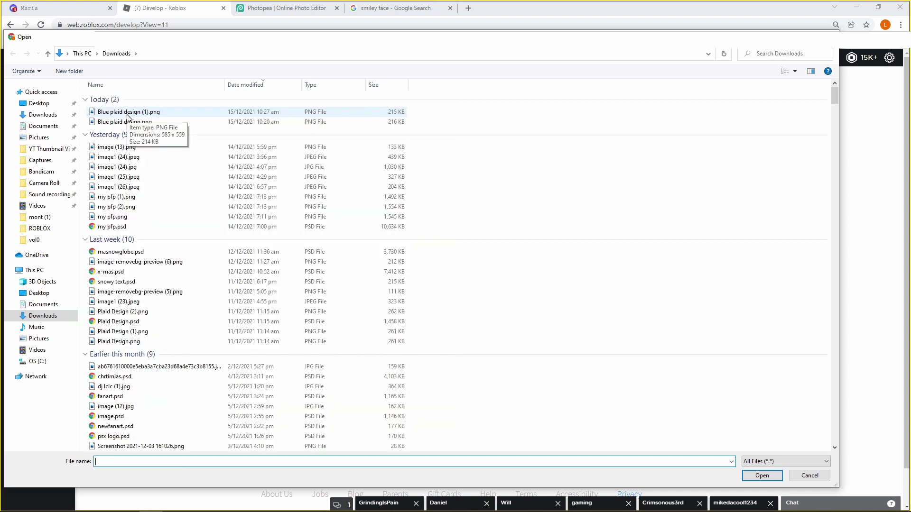
Choose Blue plaid design (1).png from Downloads as the shirt image and select the shirt name for editing.
left_click(129, 114)
left_click(762, 476)
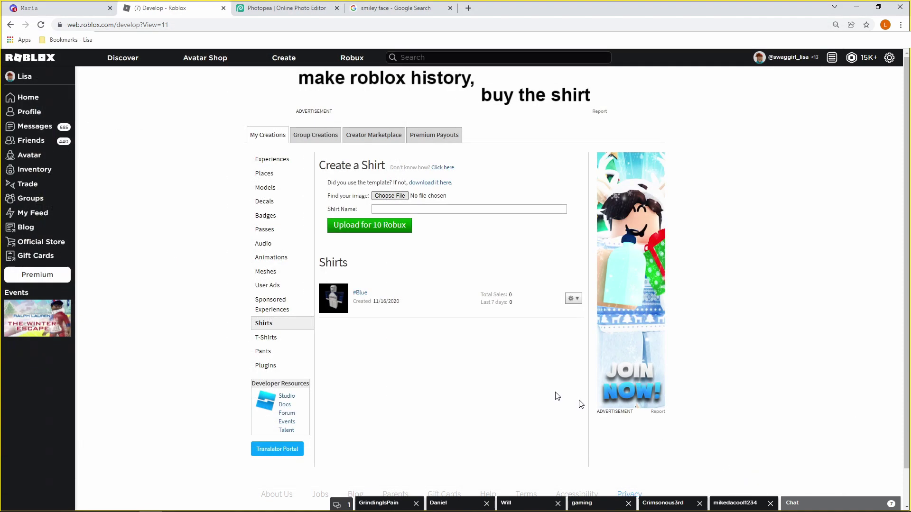
left_click(396, 196)
triple_click(434, 209)
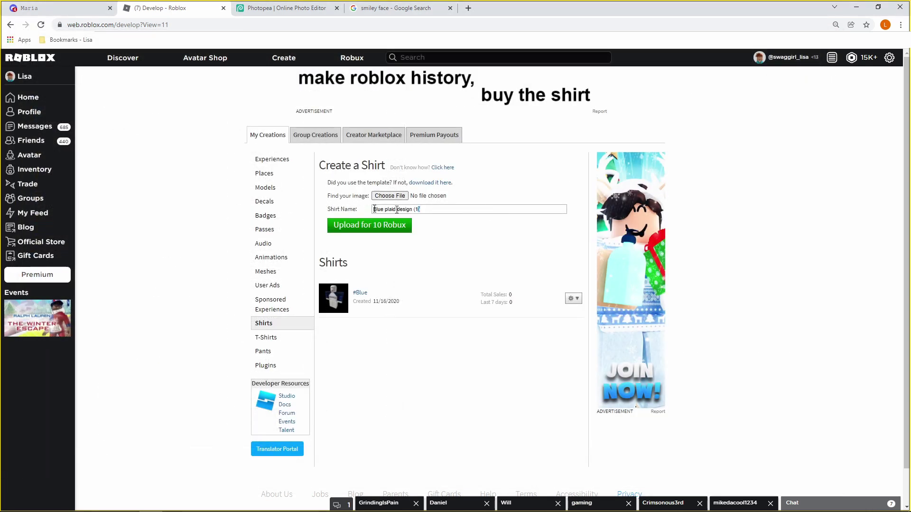